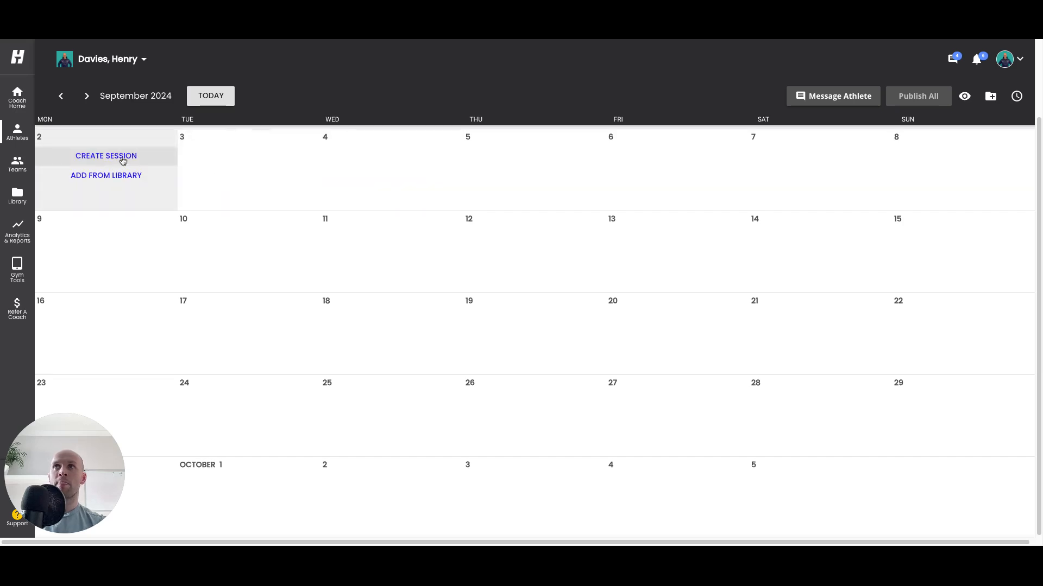
Create a session on Monday September 2 and rename it "Strength 1"
left_click(105, 157)
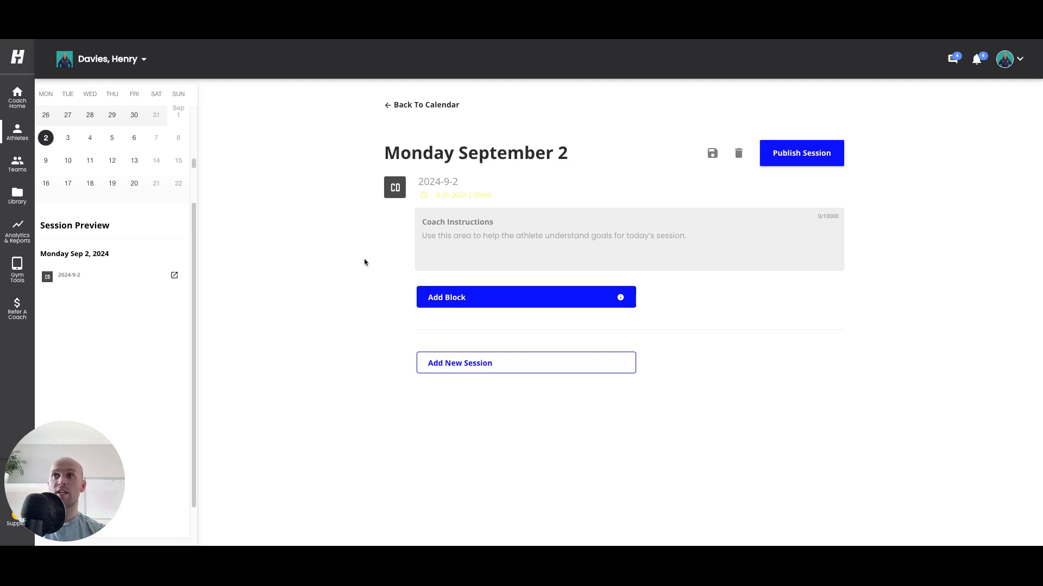
left_click(435, 183)
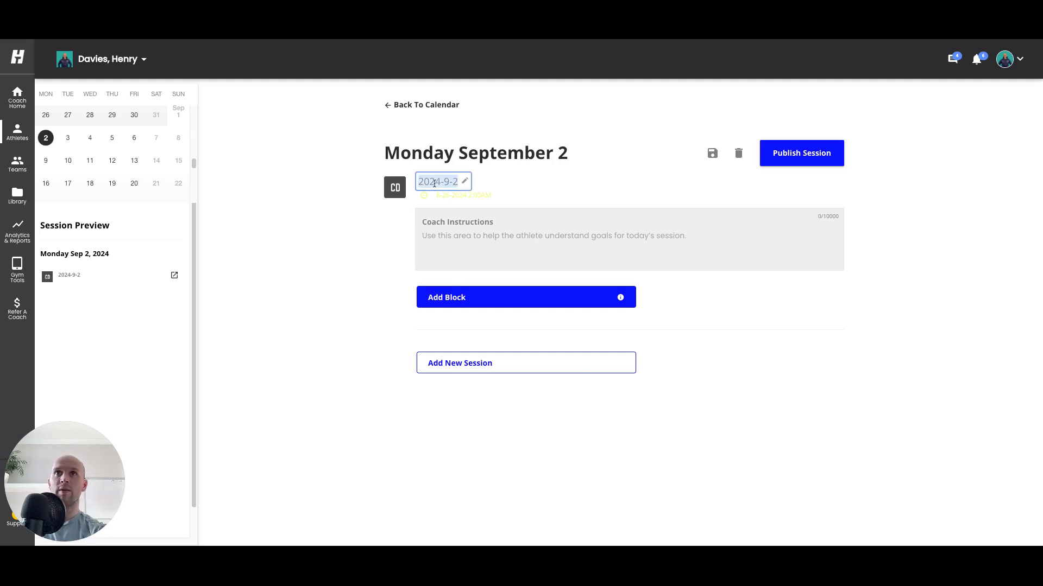
left_click(435, 184)
double_click(435, 184)
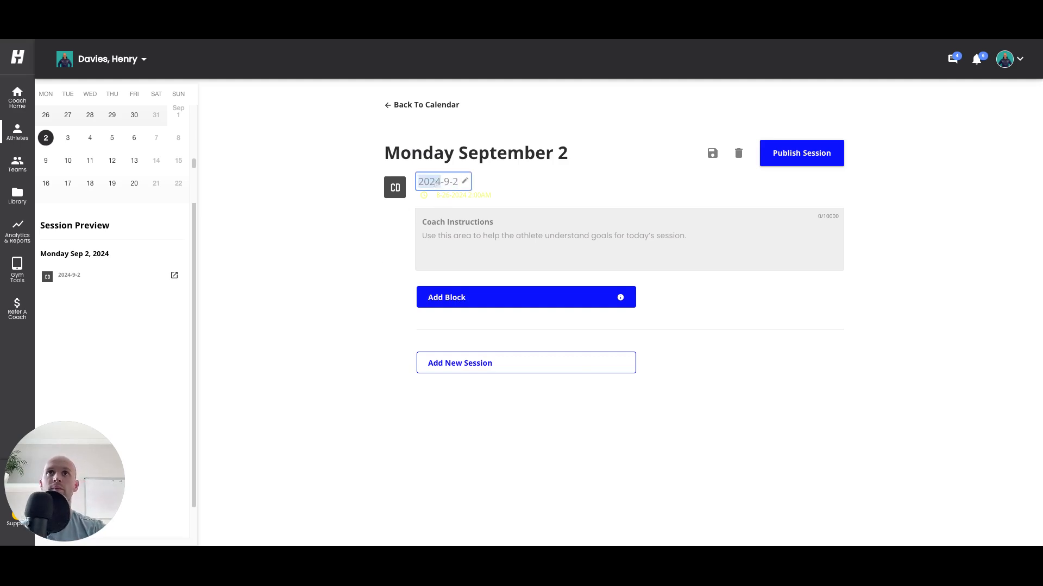
key("BackSpace")
key("BackSpace")
key("BackSpace")
key("BackSpace")
key("BackSpace")
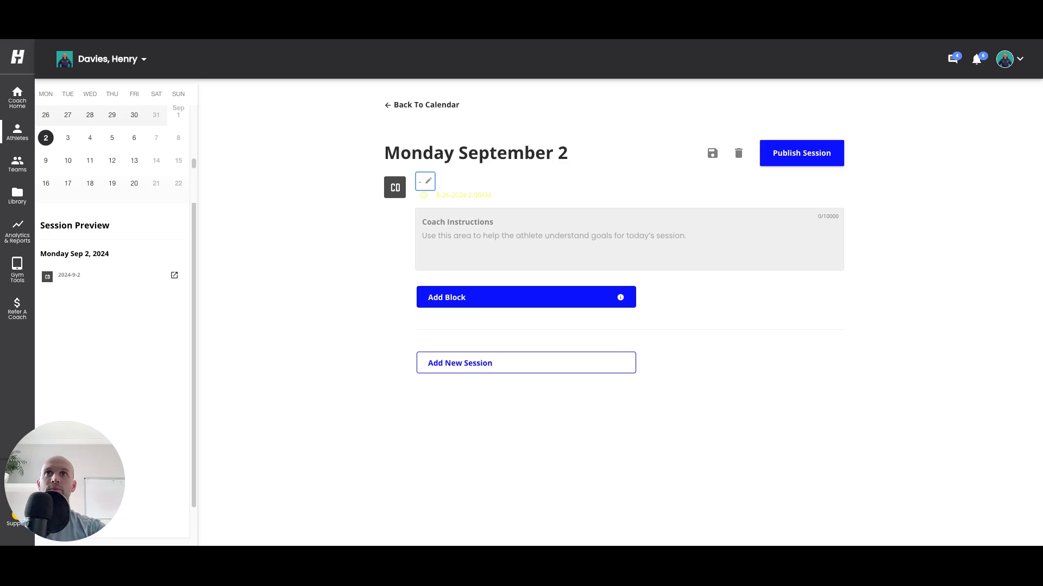
type("Stren")
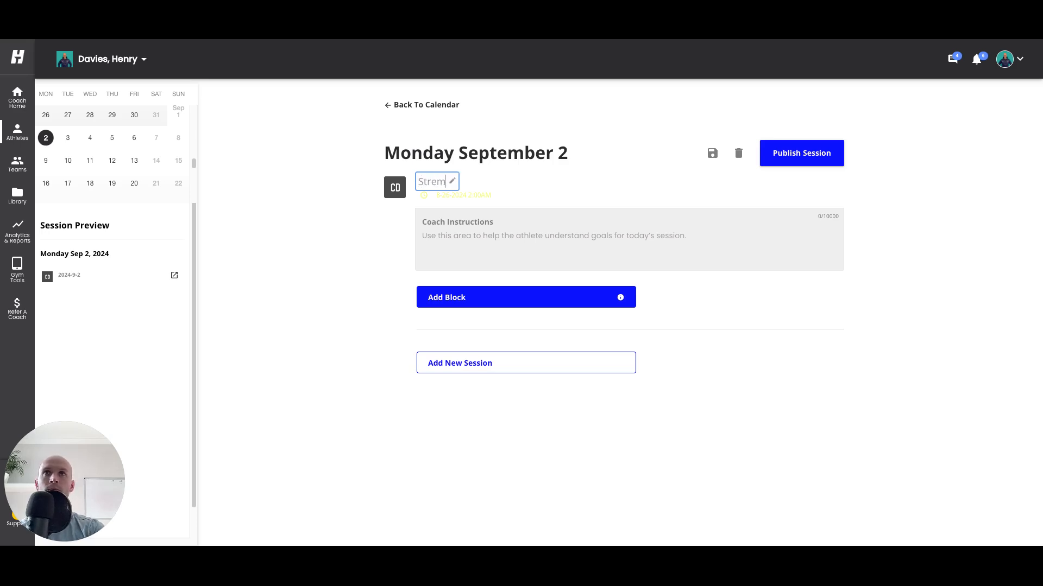
type("gth 1")
key("Return")
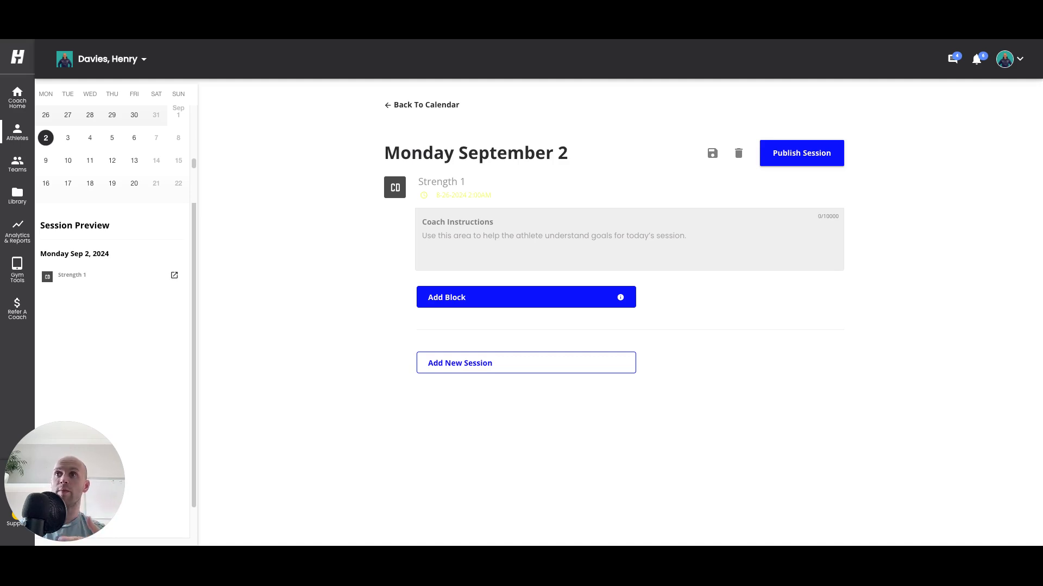
Add a block to the session and fill it with the "Mobility - Hip" superset, found by searching for "hip"
left_click(440, 300)
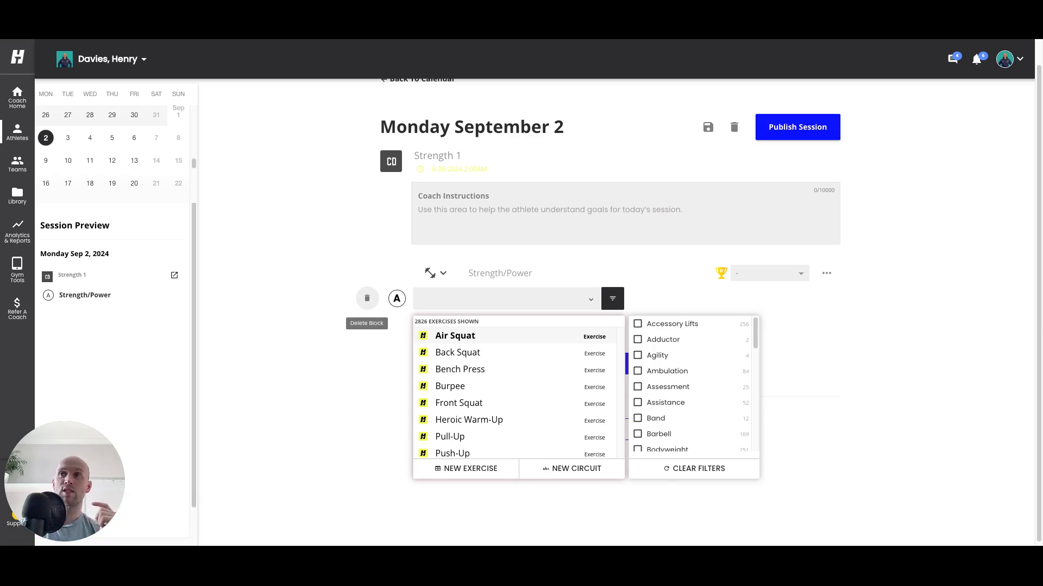
type("hip")
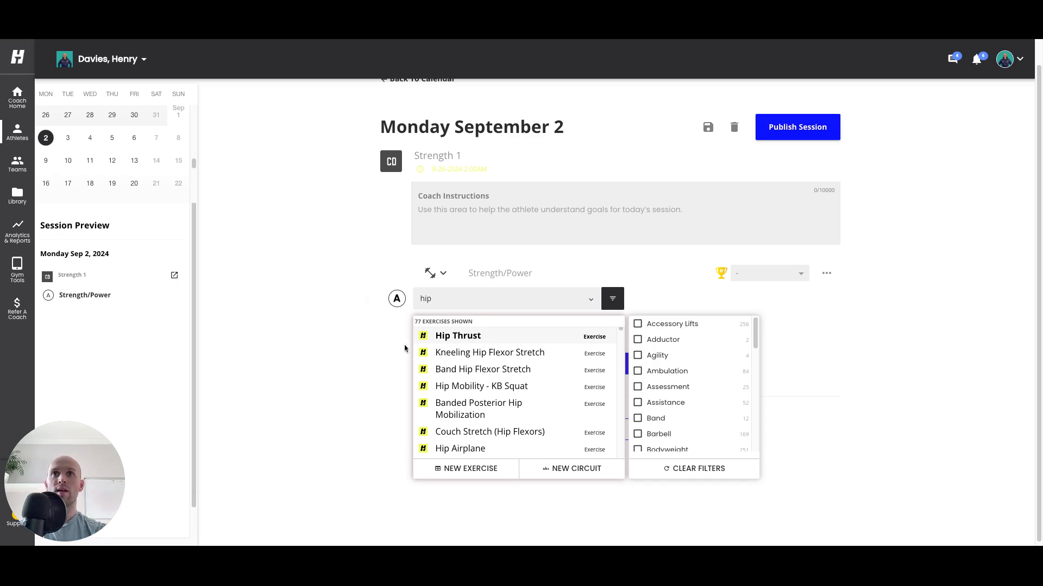
scroll(475, 354, "down", 3)
scroll(475, 355, "up", 5)
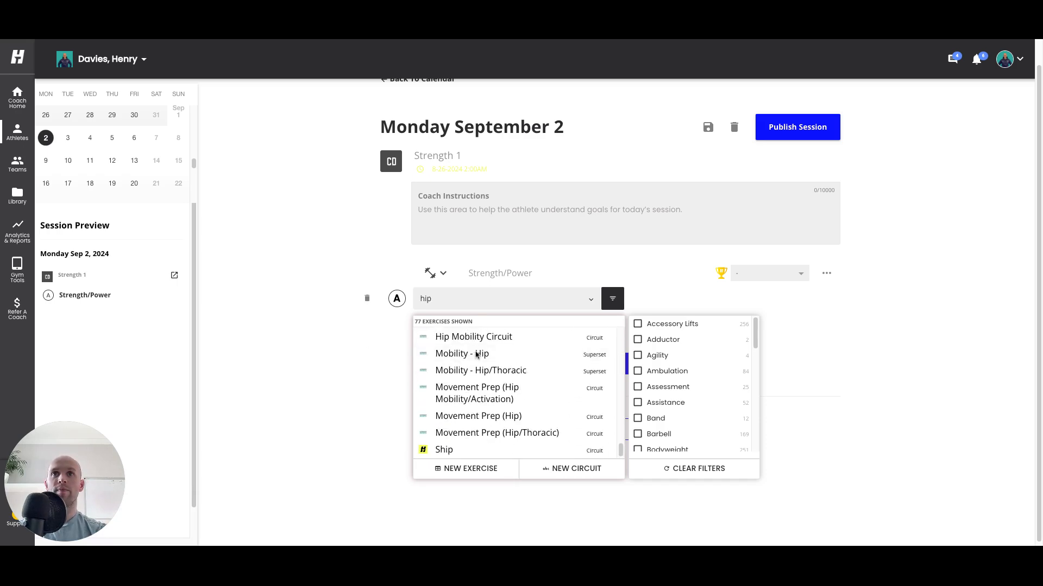
left_click(484, 358)
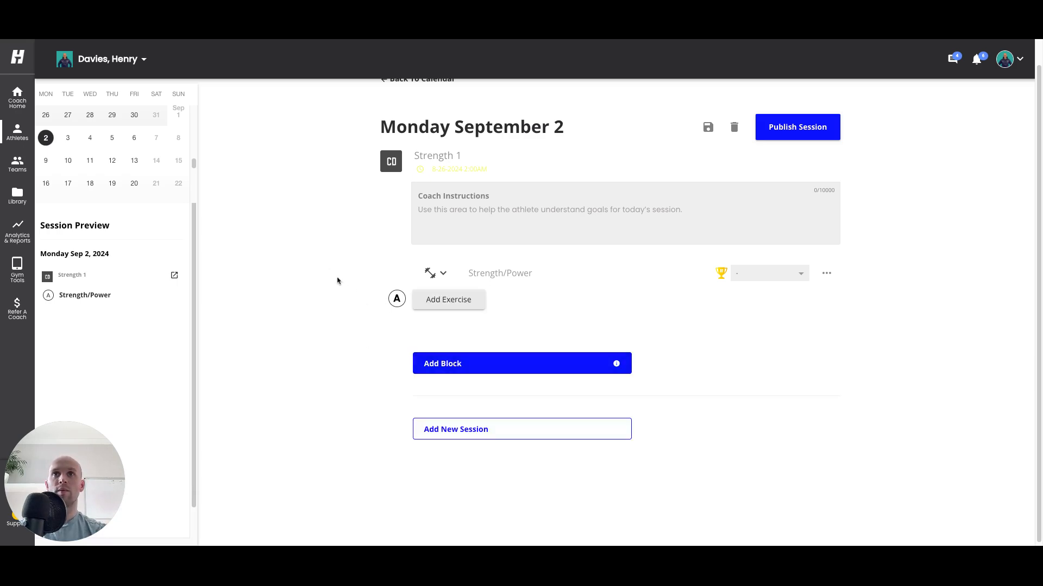
Review the exercises, demo videos and set prescriptions in the hip mobility block, from Pigeon Stretch to World's Greatest Stretch
scroll(342, 293, "down", 3)
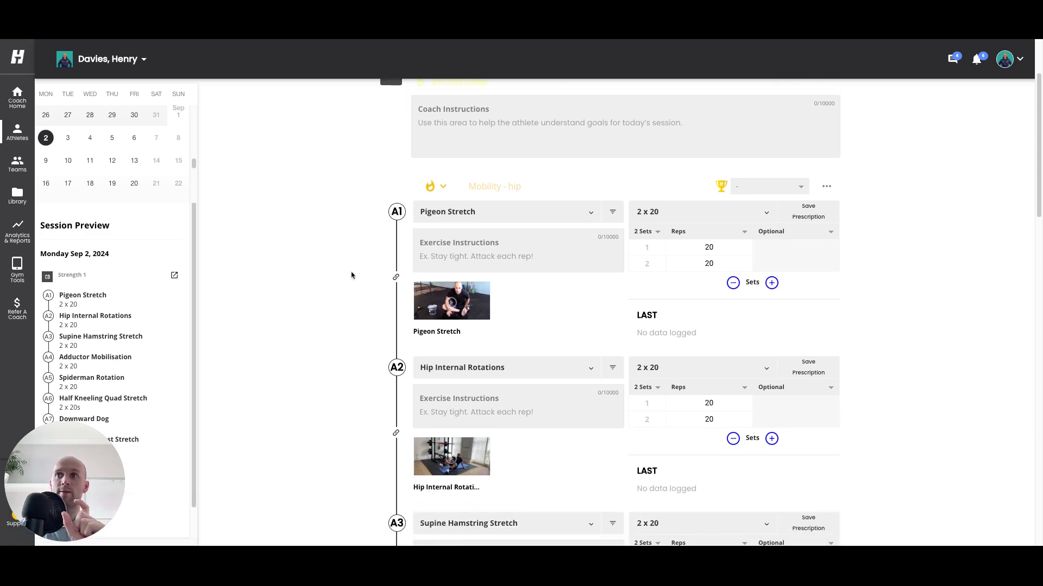
scroll(361, 256, "down", 1)
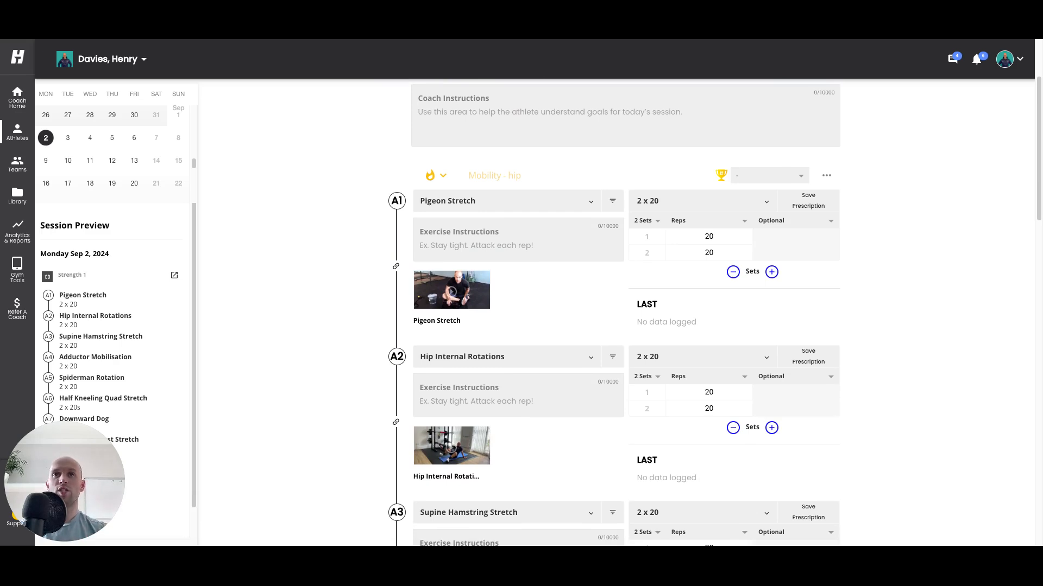
scroll(363, 274, "down", 2)
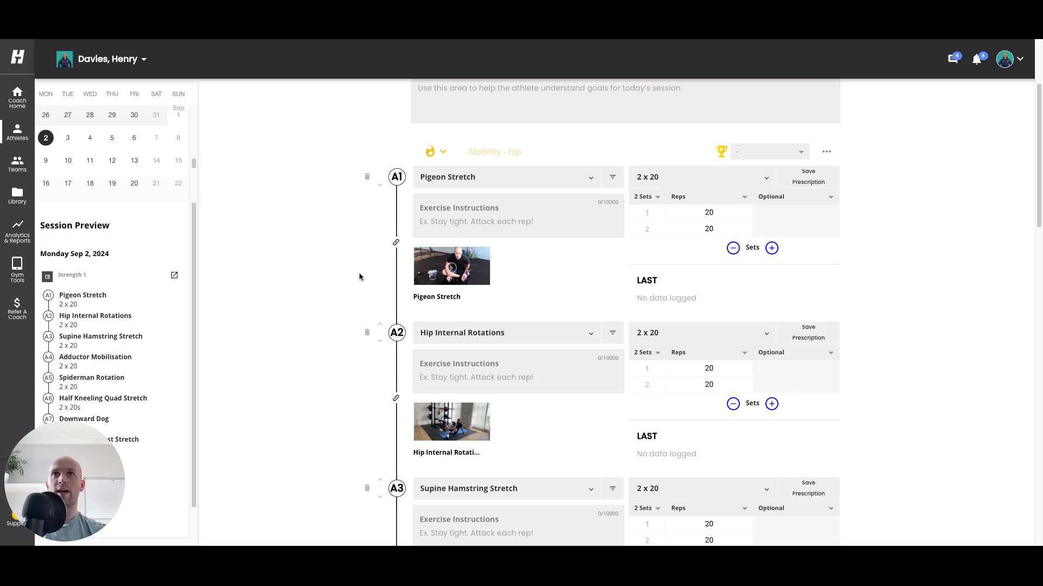
scroll(333, 278, "up", 1)
scroll(333, 278, "up", 3)
scroll(337, 252, "down", 1)
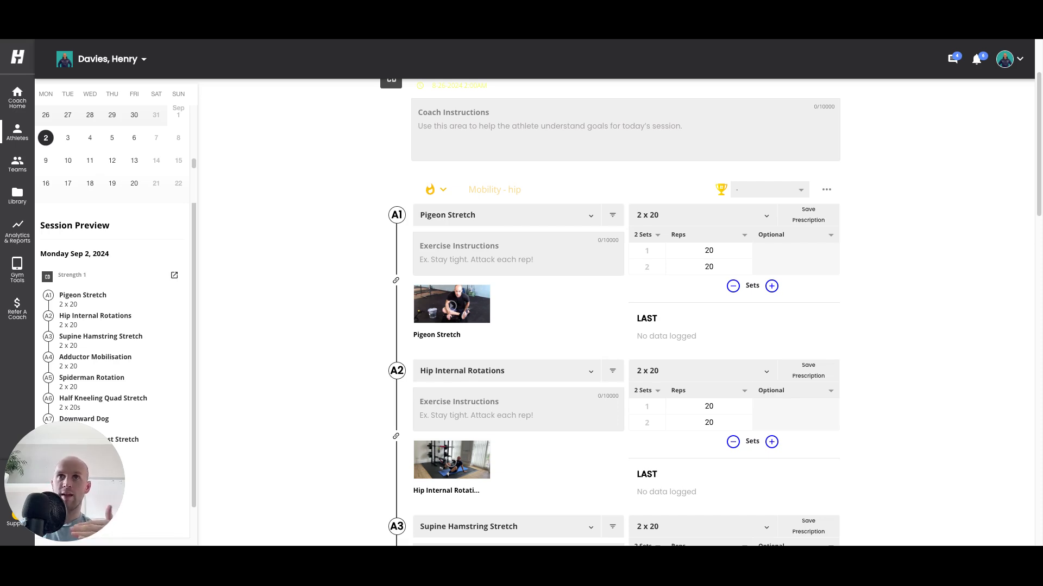
scroll(358, 266, "down", 1)
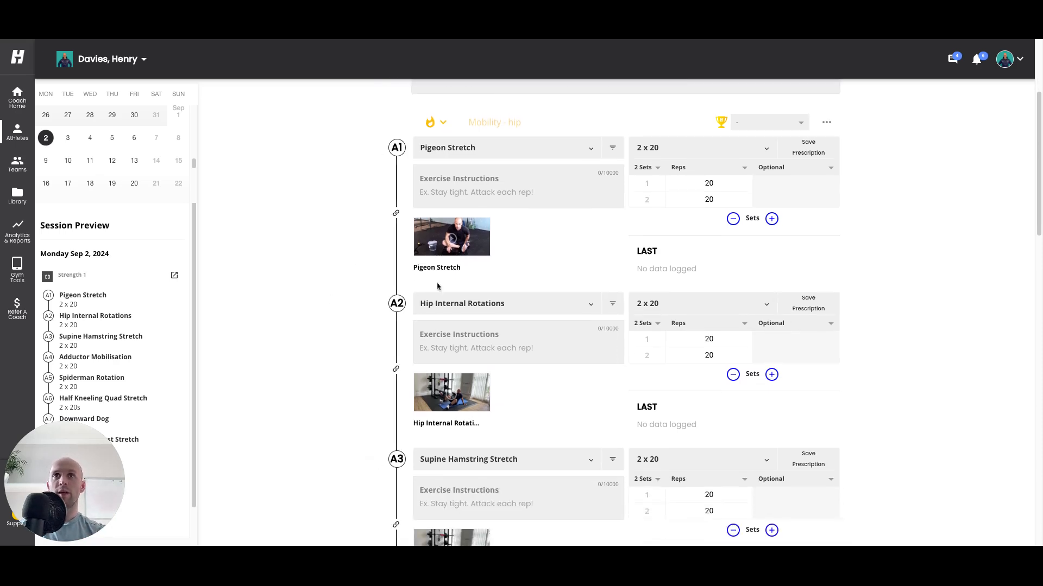
scroll(327, 346, "down", 3)
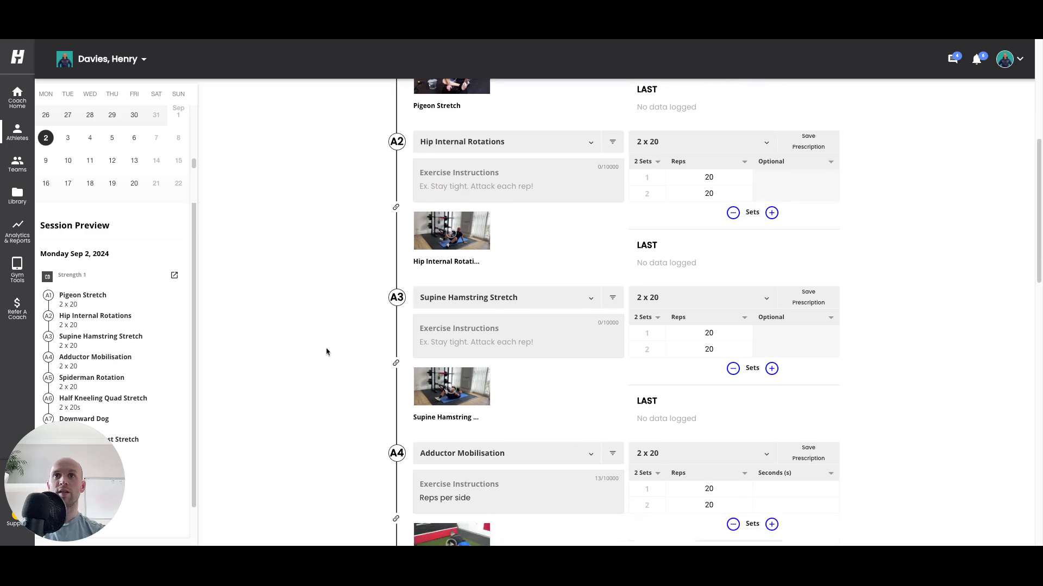
scroll(350, 362, "down", 5)
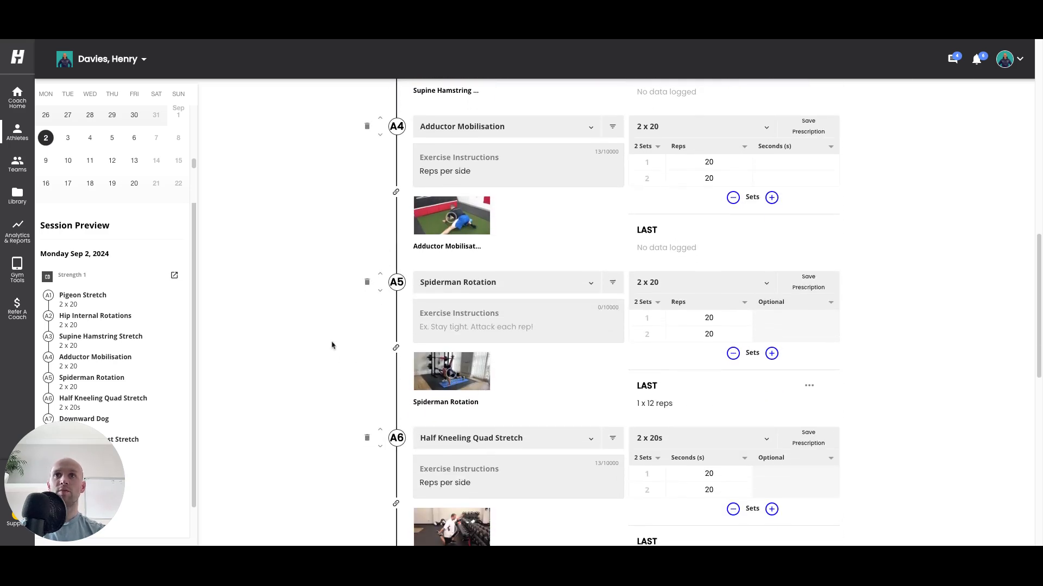
scroll(325, 340, "down", 1)
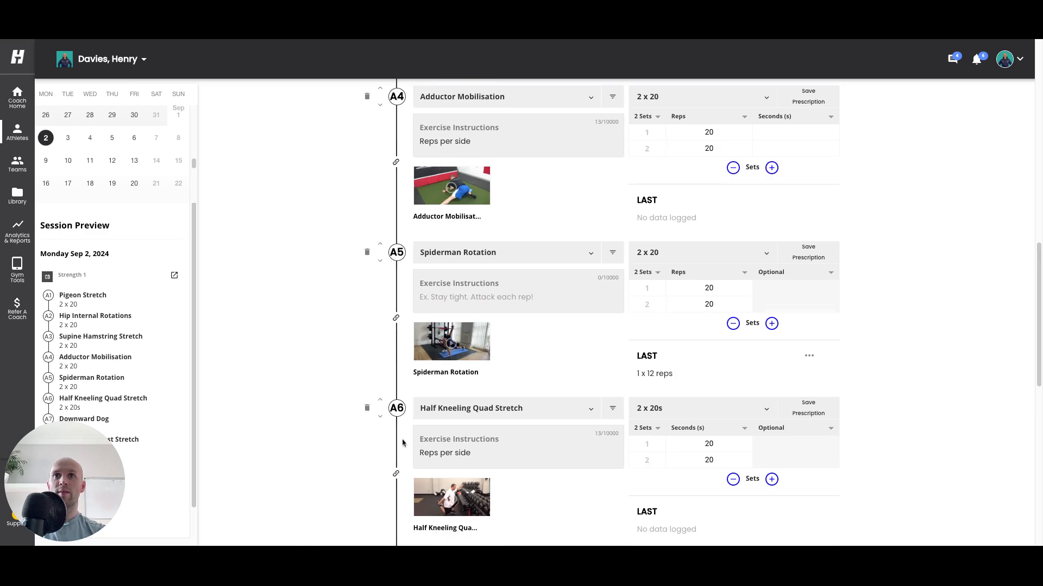
scroll(345, 337, "down", 2)
scroll(345, 337, "down", 7)
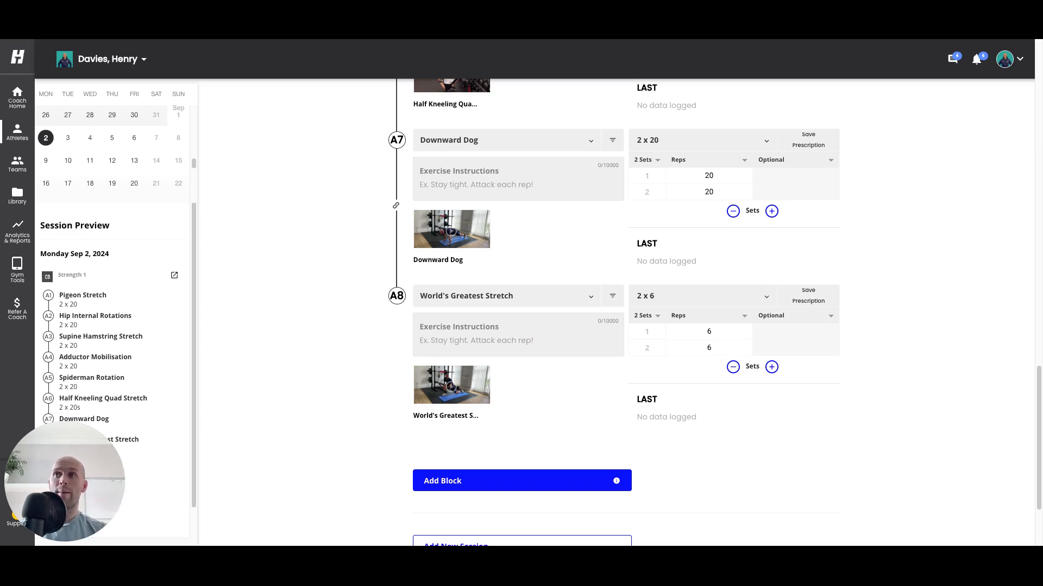
Add a second block after the mobility superset and choose Pause Split Squats from a search for "split sq"
scroll(342, 304, "down", 3)
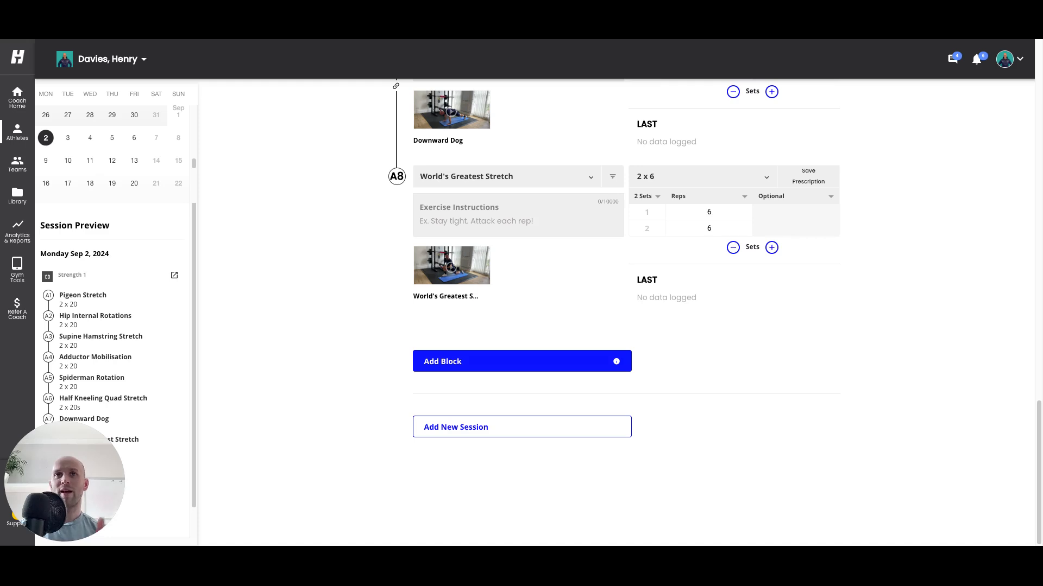
left_click(474, 362)
left_click(476, 363)
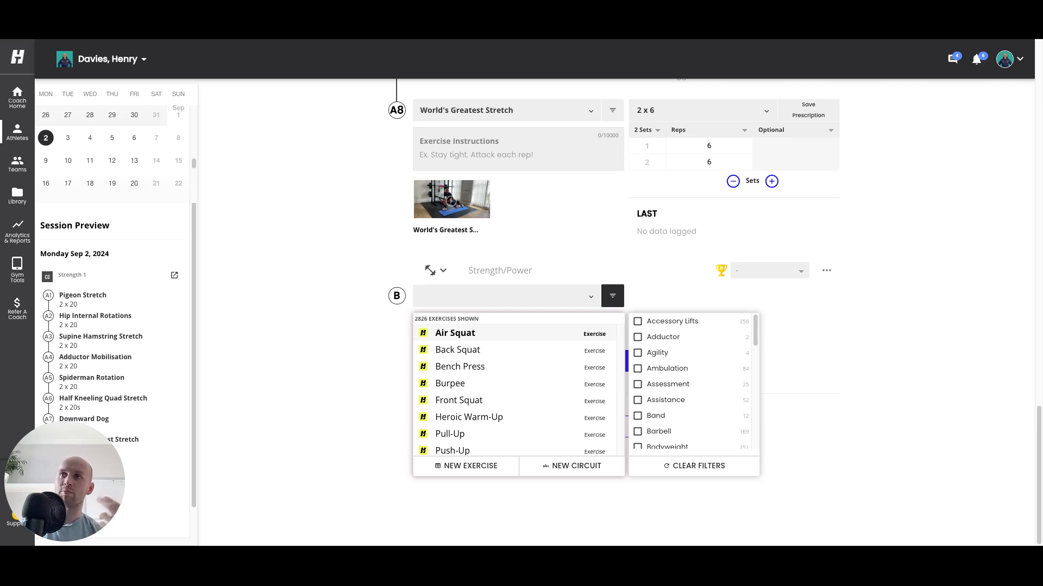
type("s")
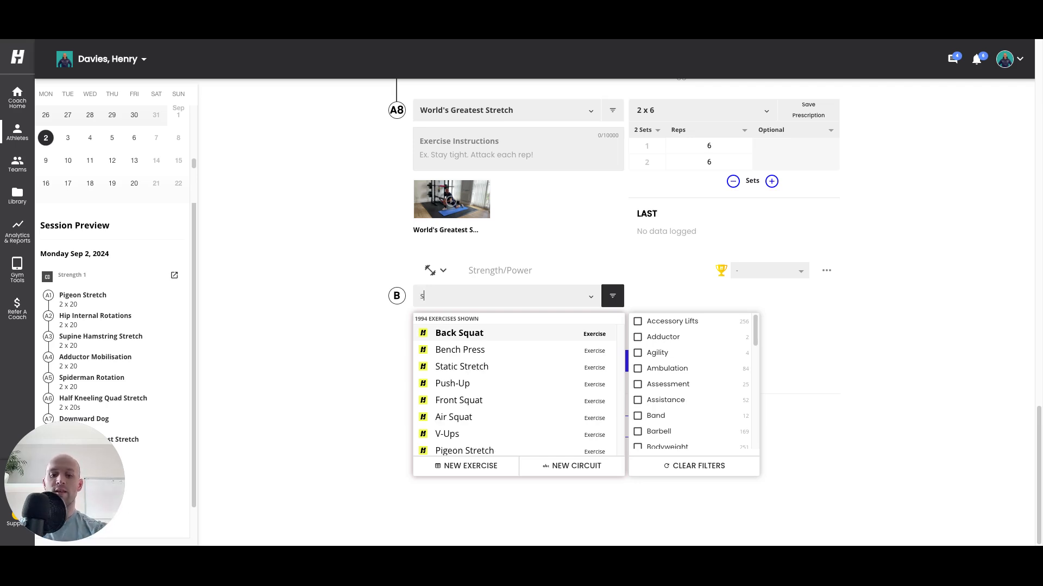
type("plit sq")
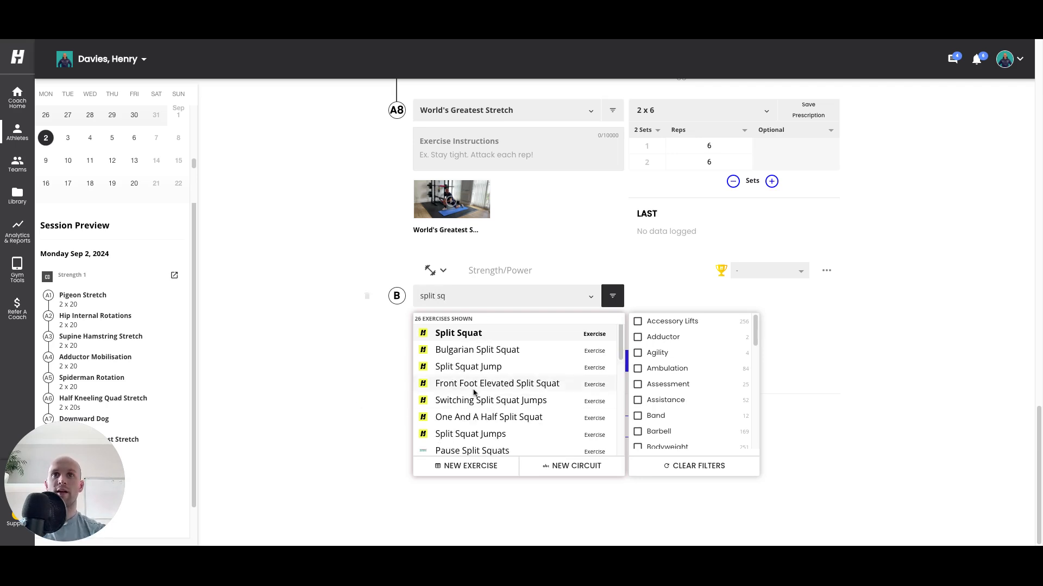
scroll(473, 393, "down", 1)
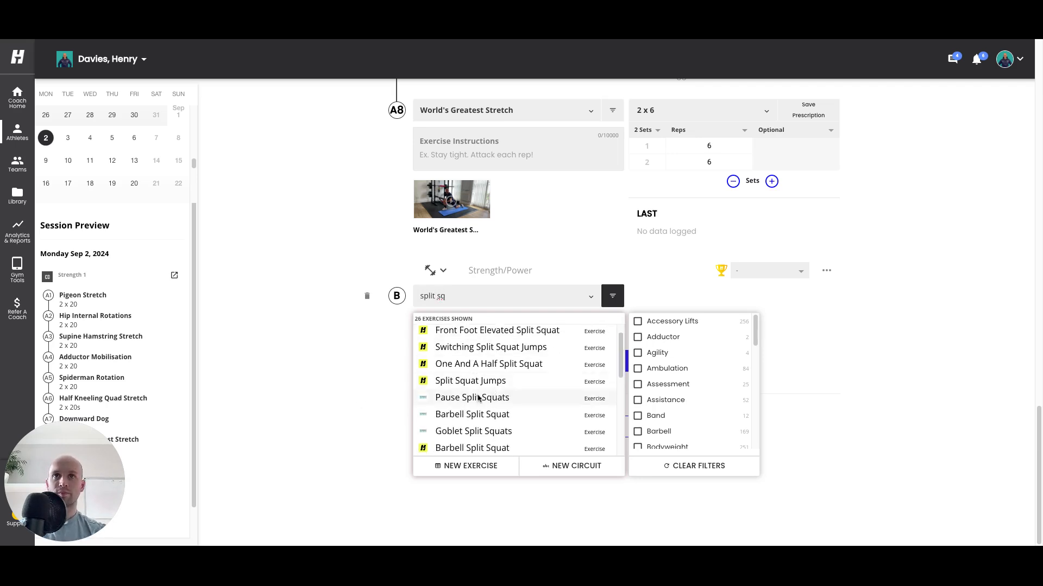
left_click(478, 398)
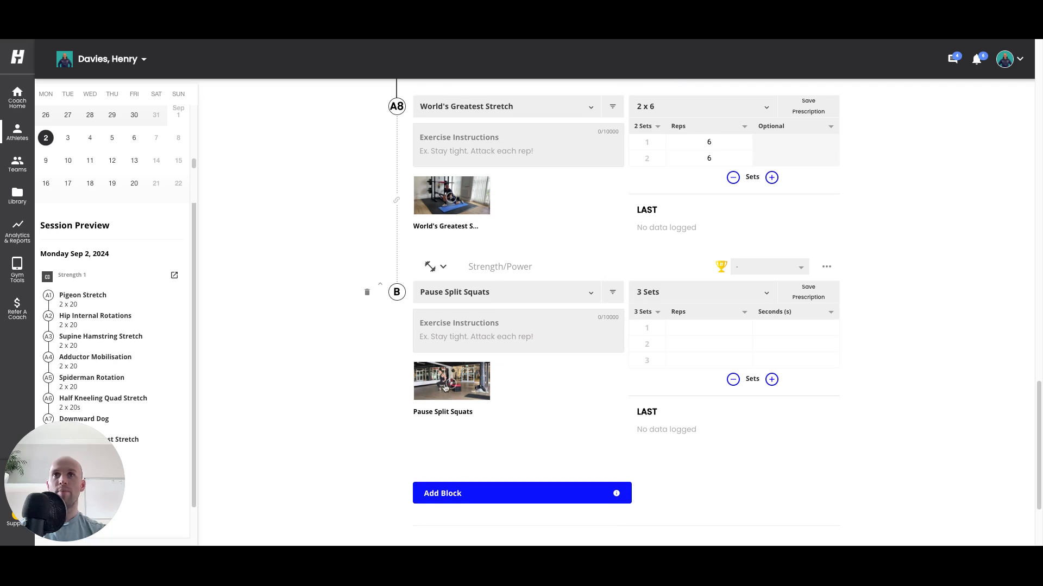
Prescribe 6 reps with 3 seconds for all three sets of Pause Split Squats
scroll(325, 295, "down", 1)
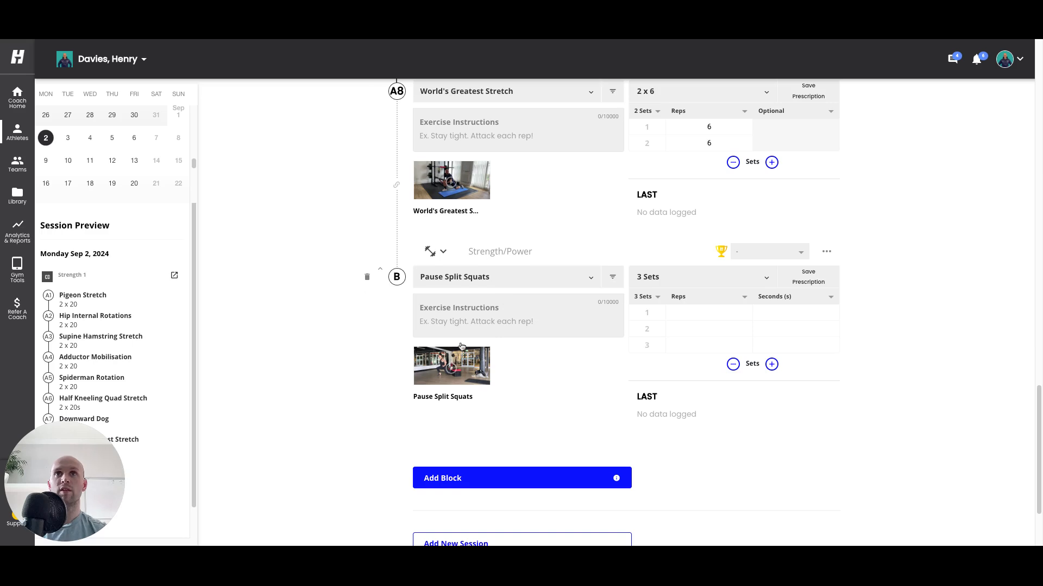
scroll(472, 348, "down", 1)
left_click(681, 300)
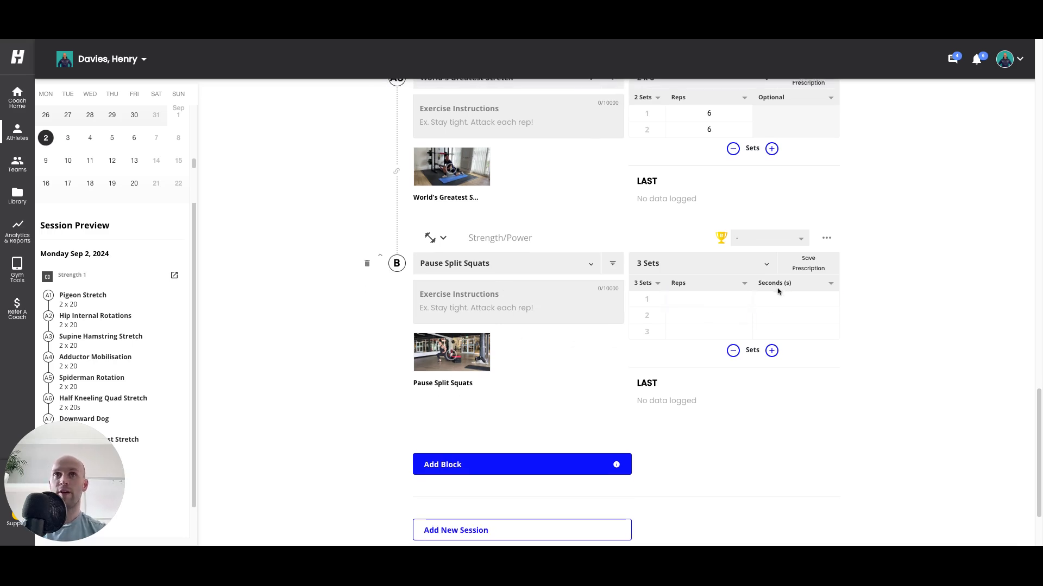
left_click(705, 301)
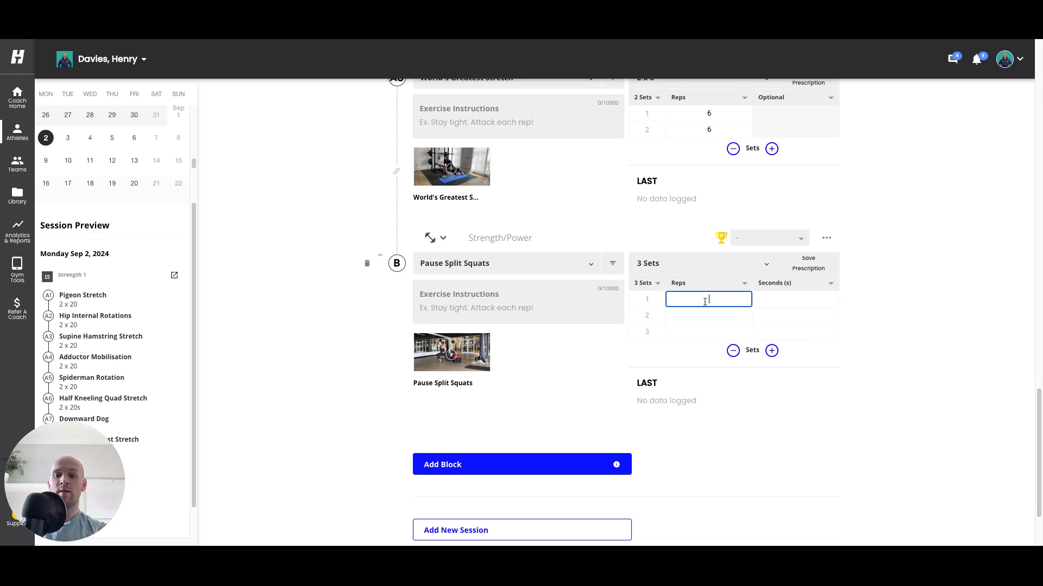
type("6")
left_click(772, 301)
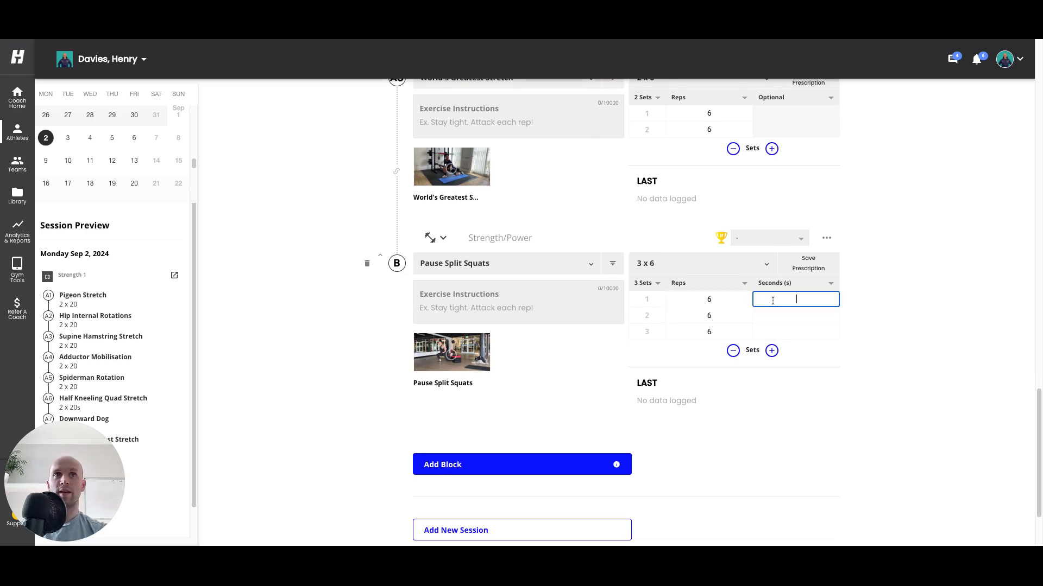
type("3")
left_click(852, 296)
scroll(854, 298, "down", 1)
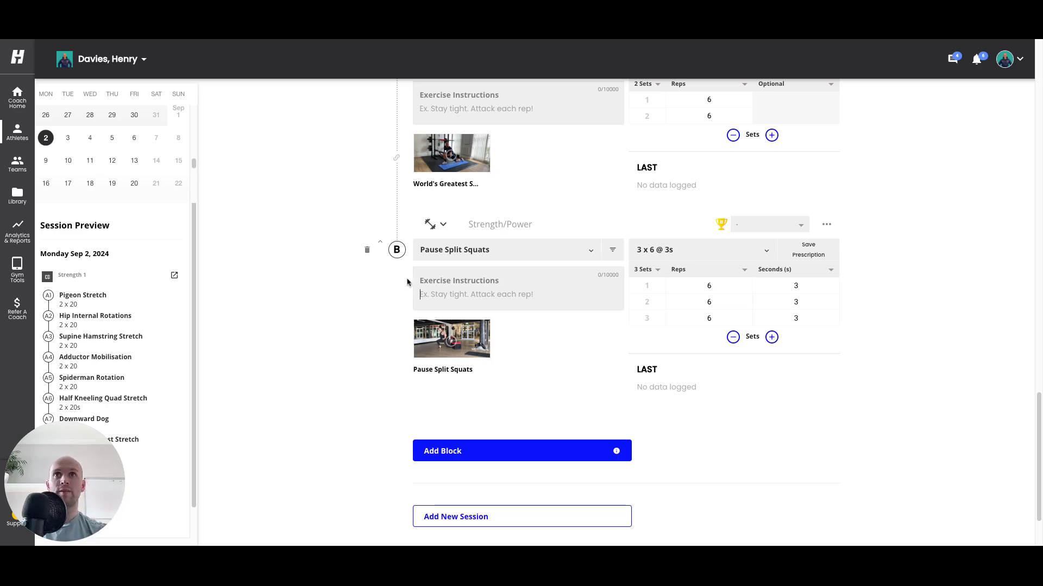
Add a third block after Pause Split Squats and choose Dumbbell Romanian Deadlift from a search for "dumbb"
scroll(353, 273, "down", 1)
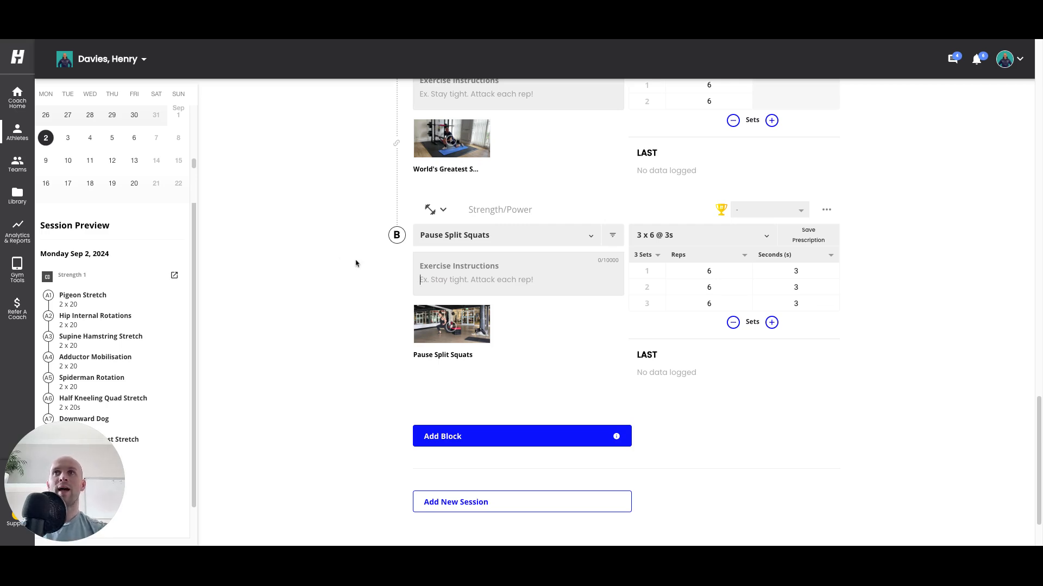
scroll(353, 252, "up", 1)
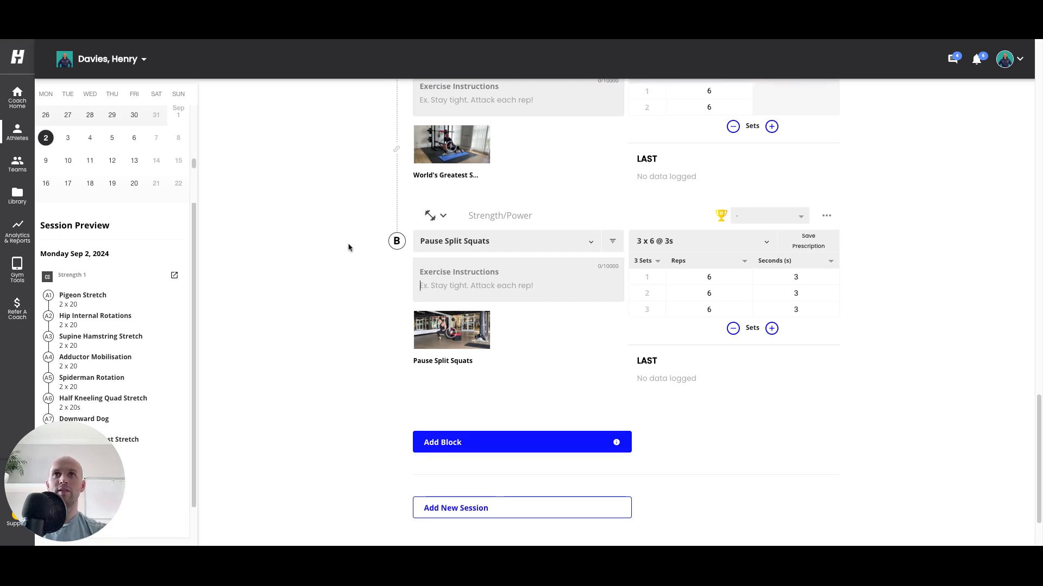
scroll(349, 249, "down", 1)
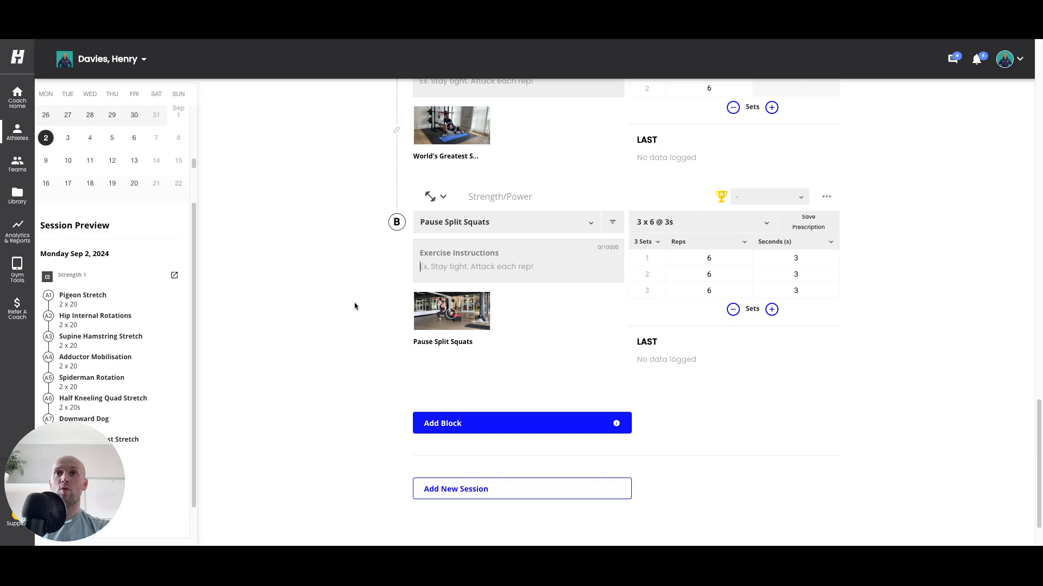
scroll(361, 320, "down", 1)
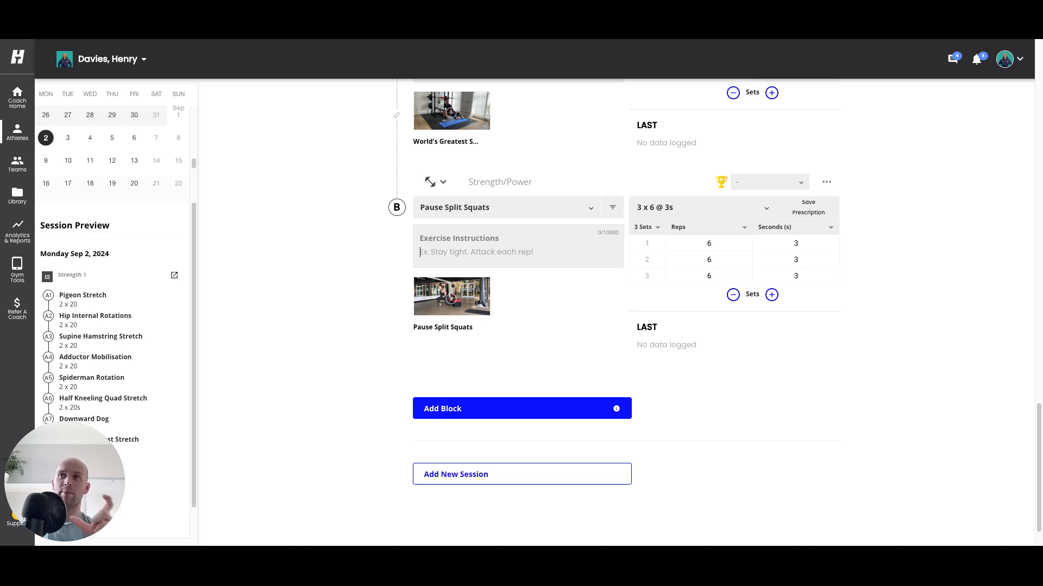
left_click(428, 405)
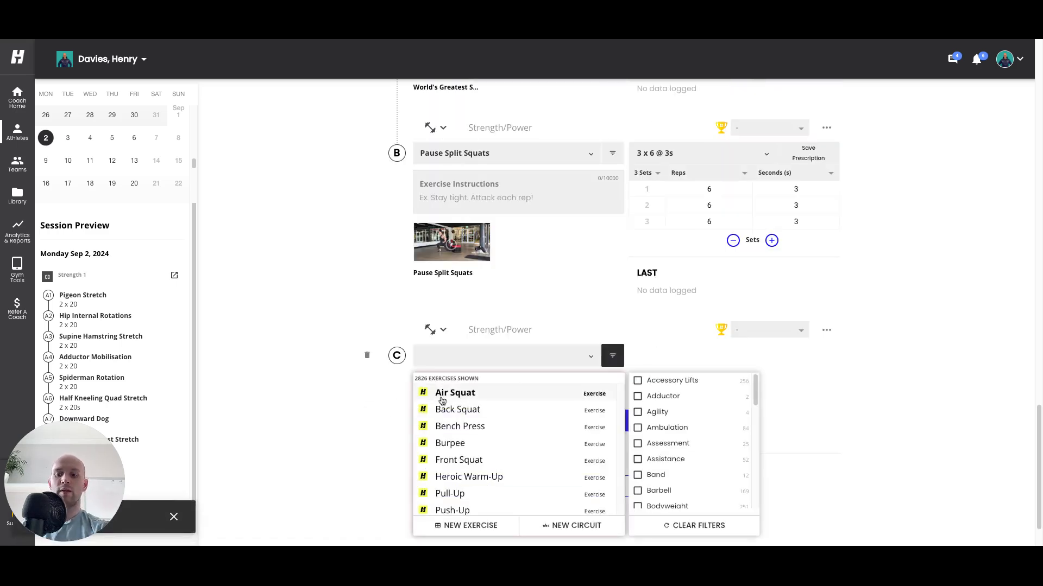
type("dumbb")
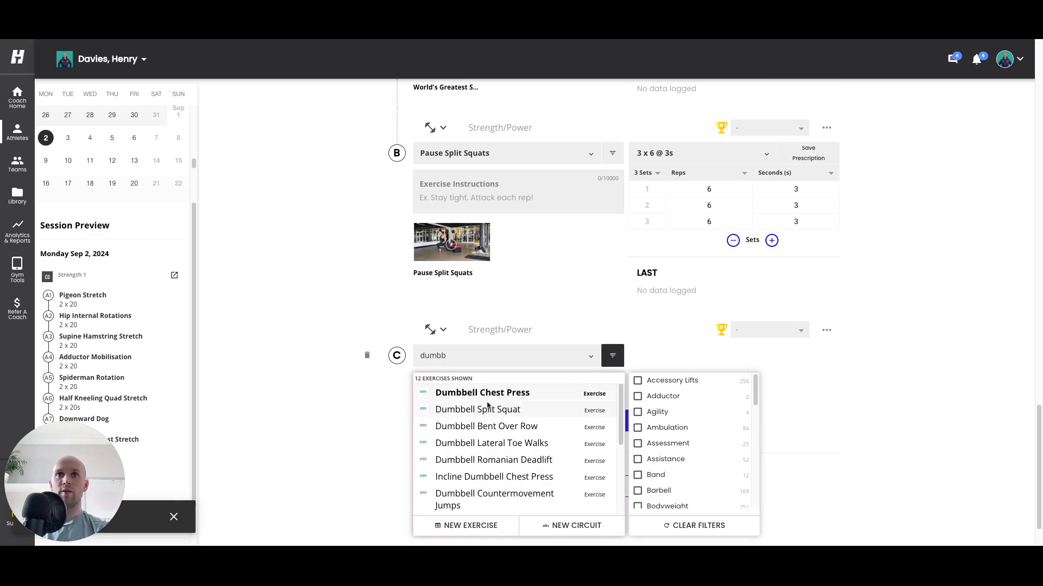
left_click(473, 457)
scroll(352, 329, "down", 2)
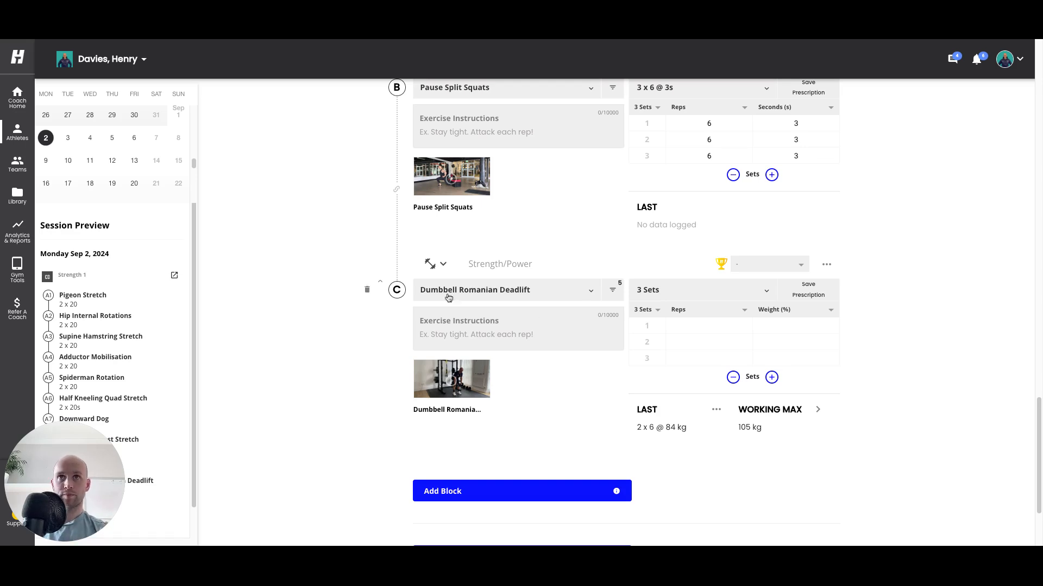
Prescribe 8 reps at 75% weight for all three sets of Dumbbell Romanian Deadlift
left_click(708, 324)
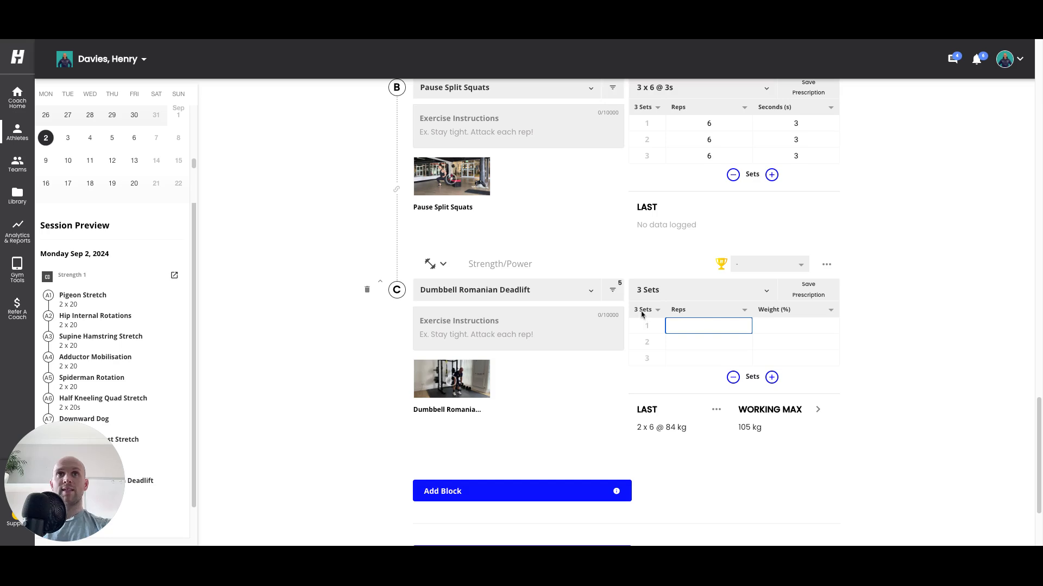
scroll(643, 315, "down", 1)
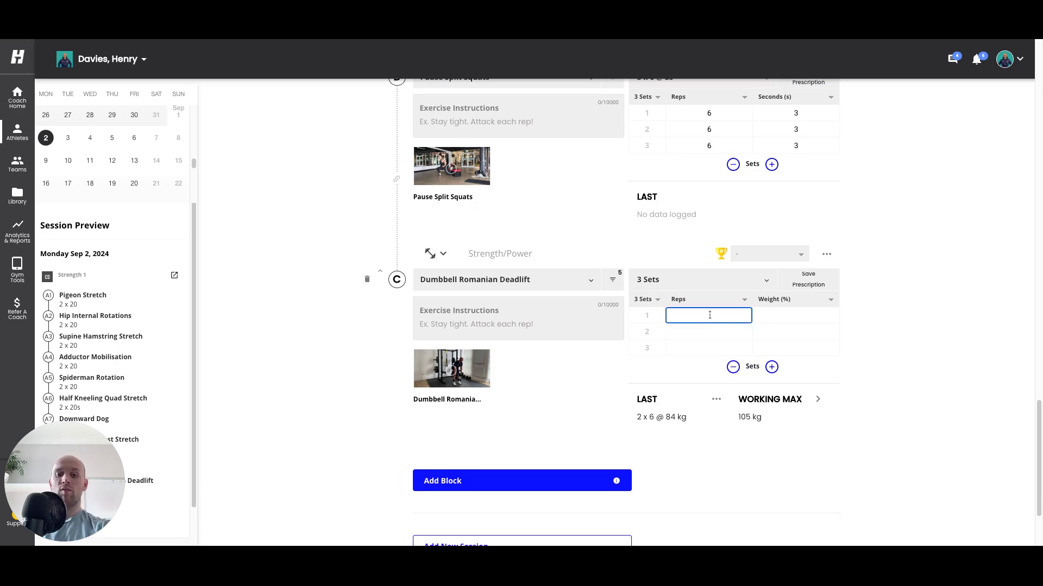
type("8")
left_click(884, 315)
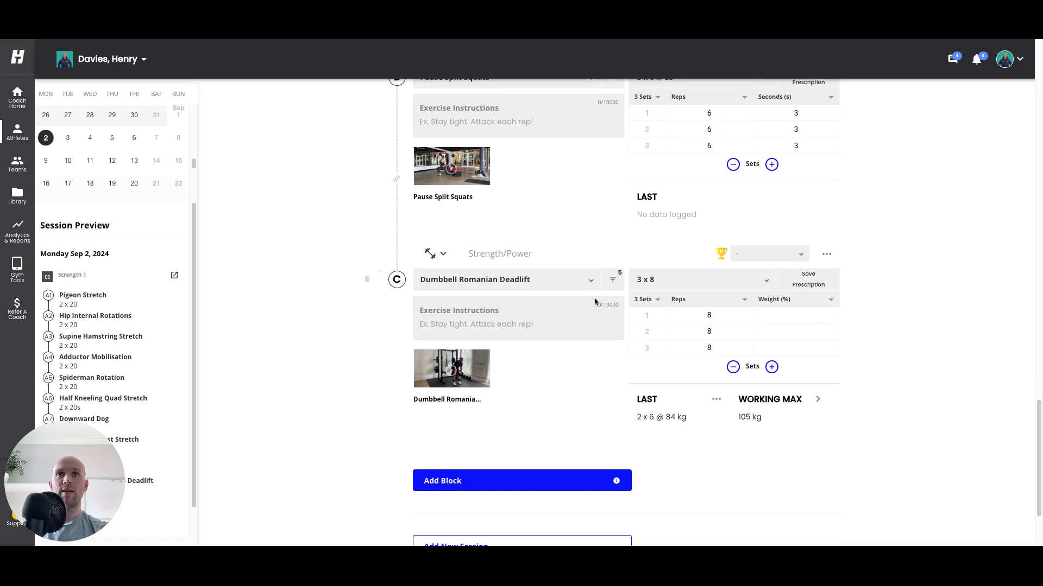
left_click(784, 316)
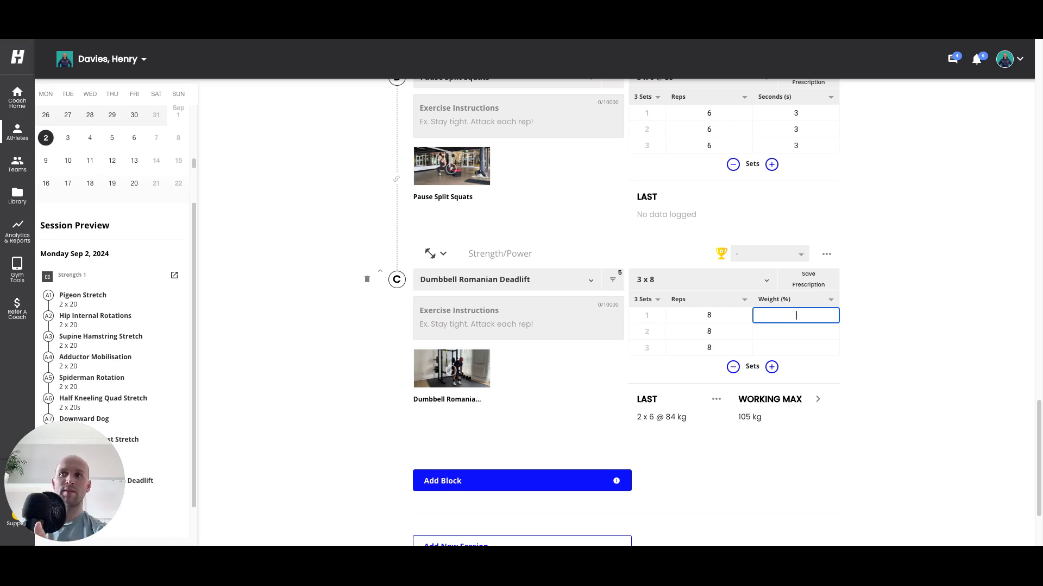
type("75")
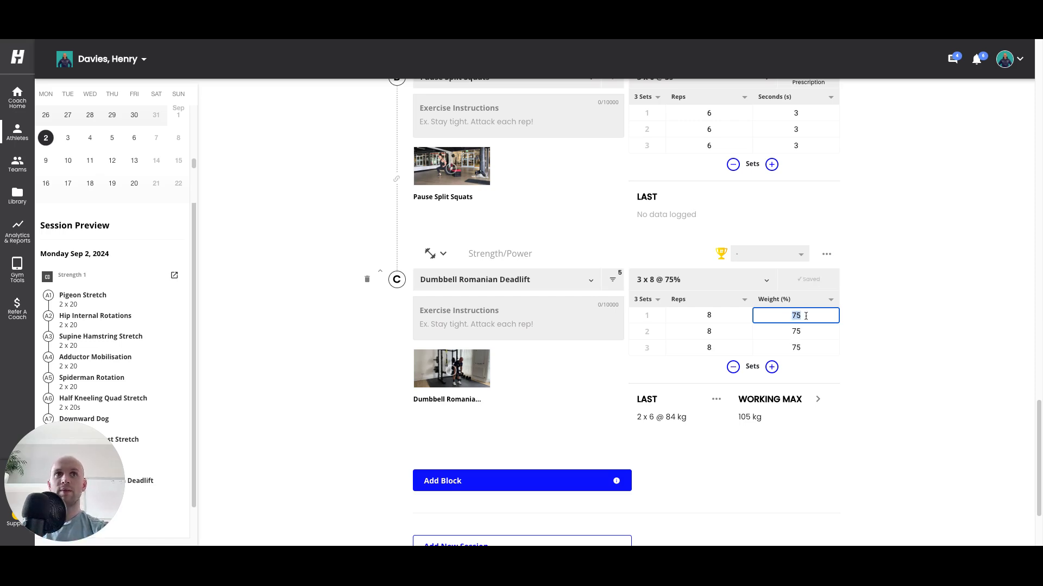
left_click(871, 320)
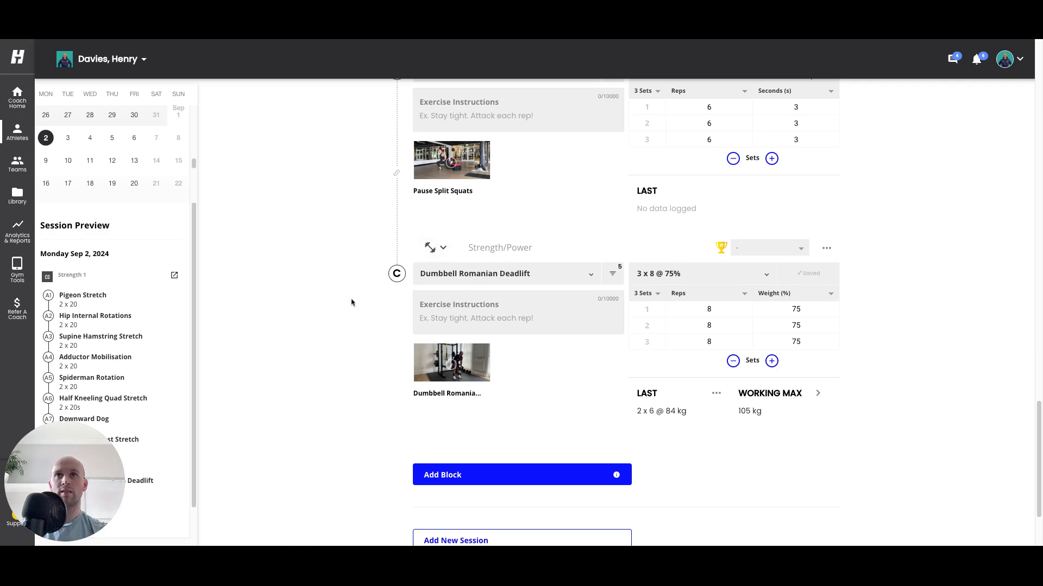
Review the exercises and set prescriptions from Downward Dog through Pause Split Squats to Dumbbell Romanian Deadlift
scroll(352, 300, "up", 2)
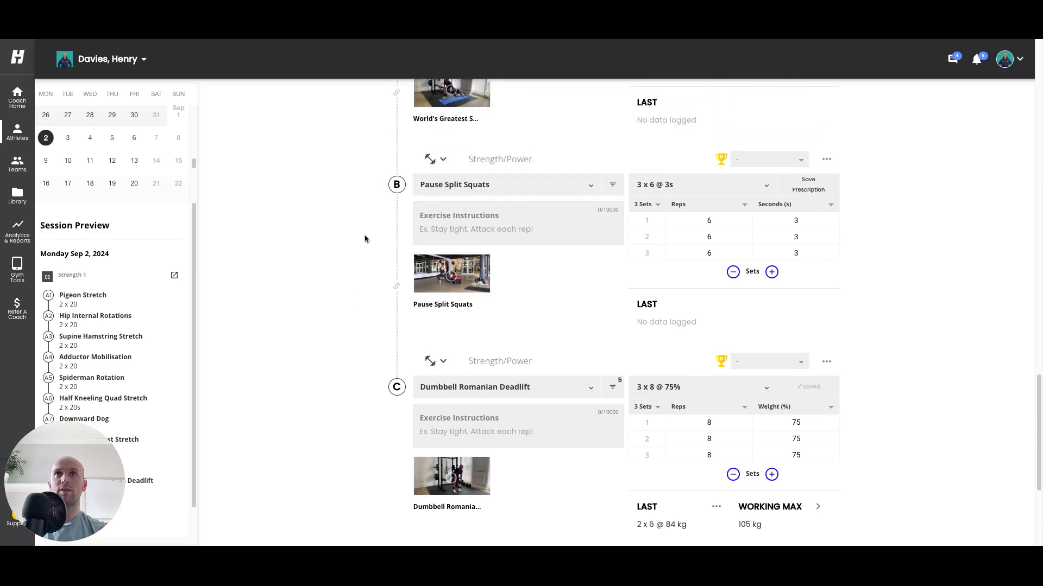
scroll(319, 243, "up", 5)
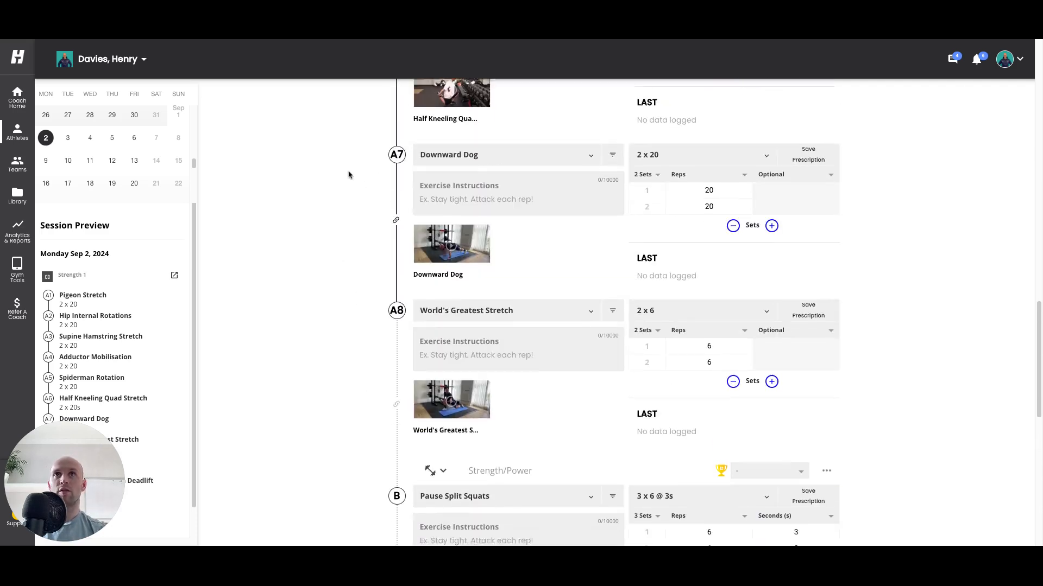
scroll(349, 175, "down", 9)
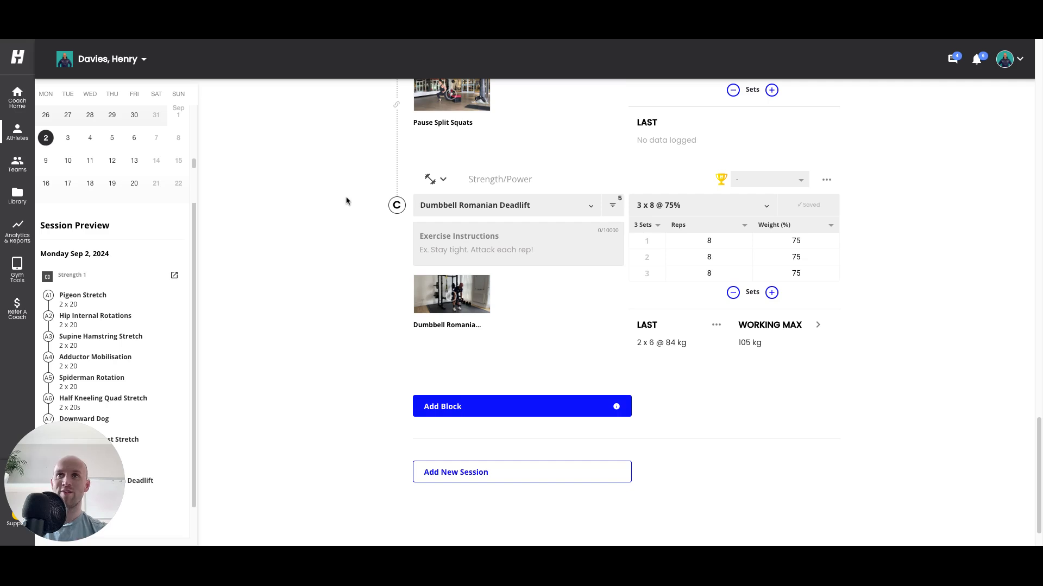
scroll(346, 231, "down", 1)
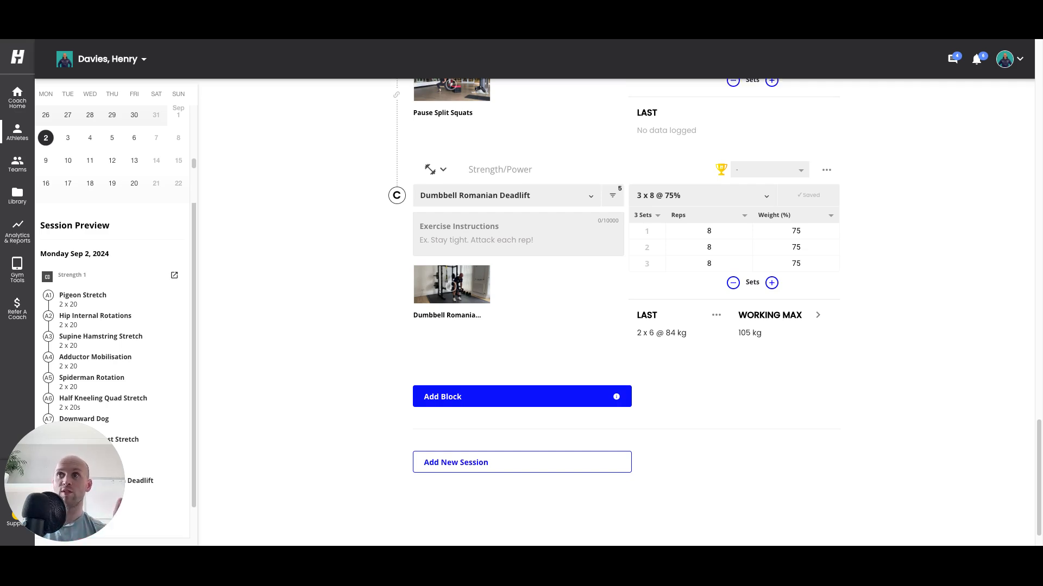
scroll(360, 242, "up", 3)
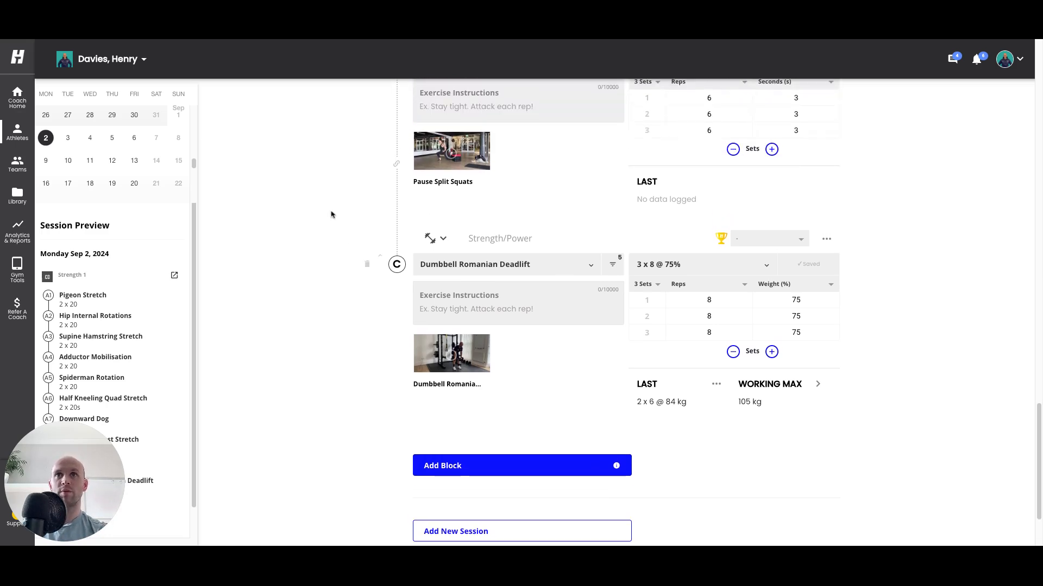
scroll(347, 210, "down", 2)
scroll(359, 234, "down", 4)
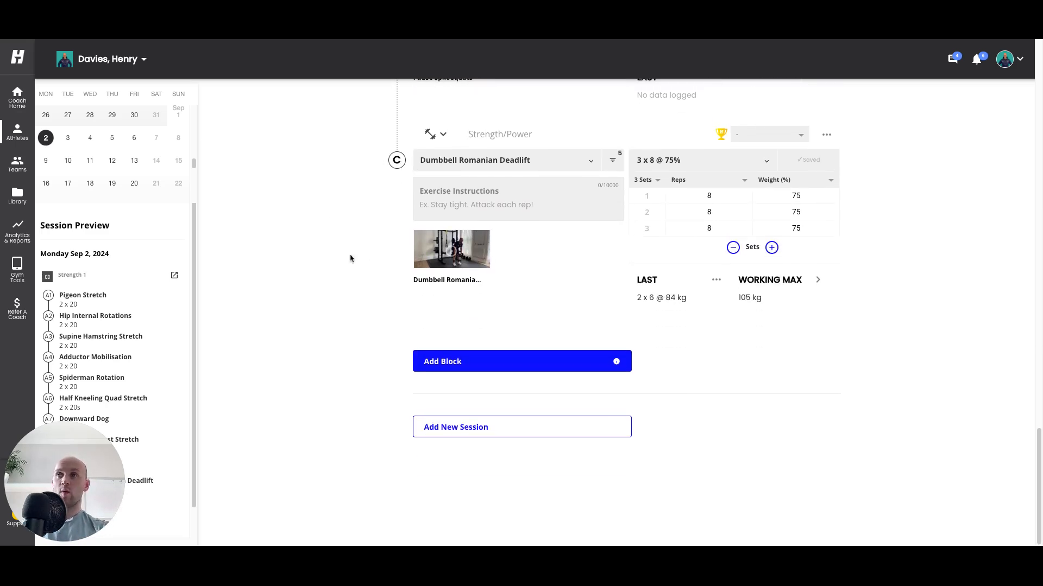
scroll(352, 255, "up", 4)
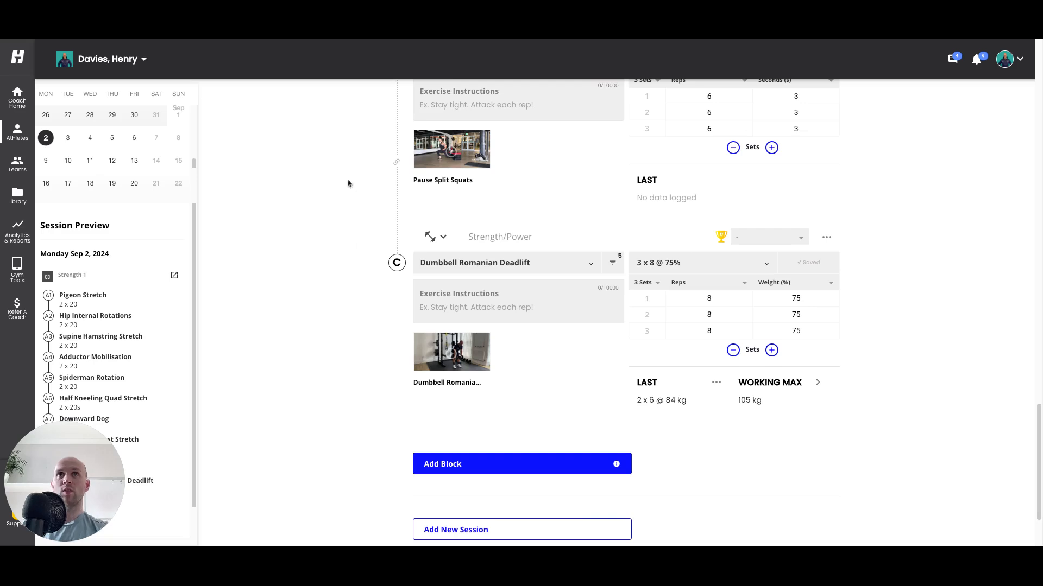
scroll(335, 187, "down", 3)
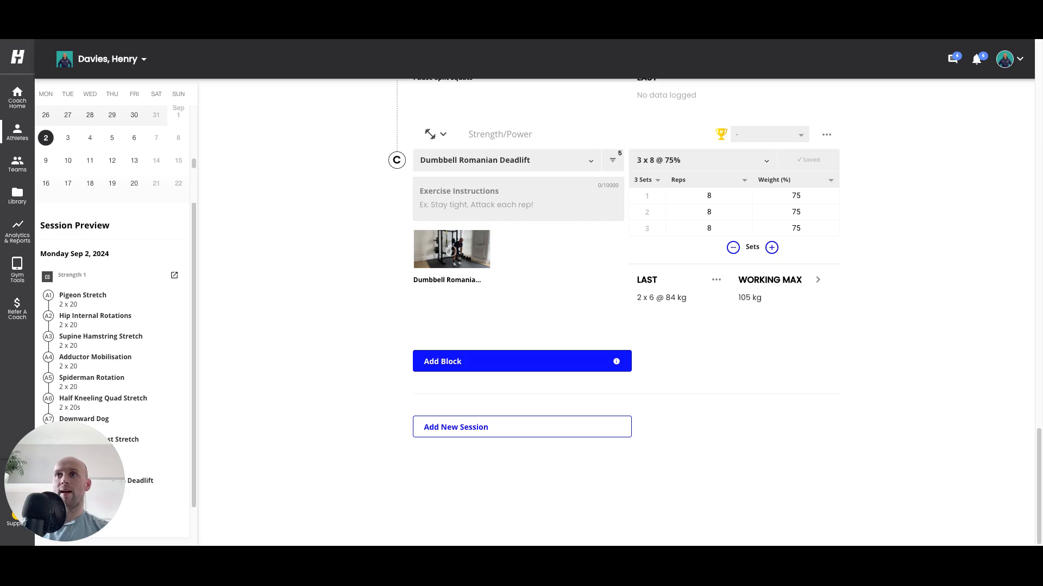
Add a fourth block after the deadlift and fill it with "Ankle Superset", found by searching for "ankle super"
left_click(465, 362)
left_click(473, 363)
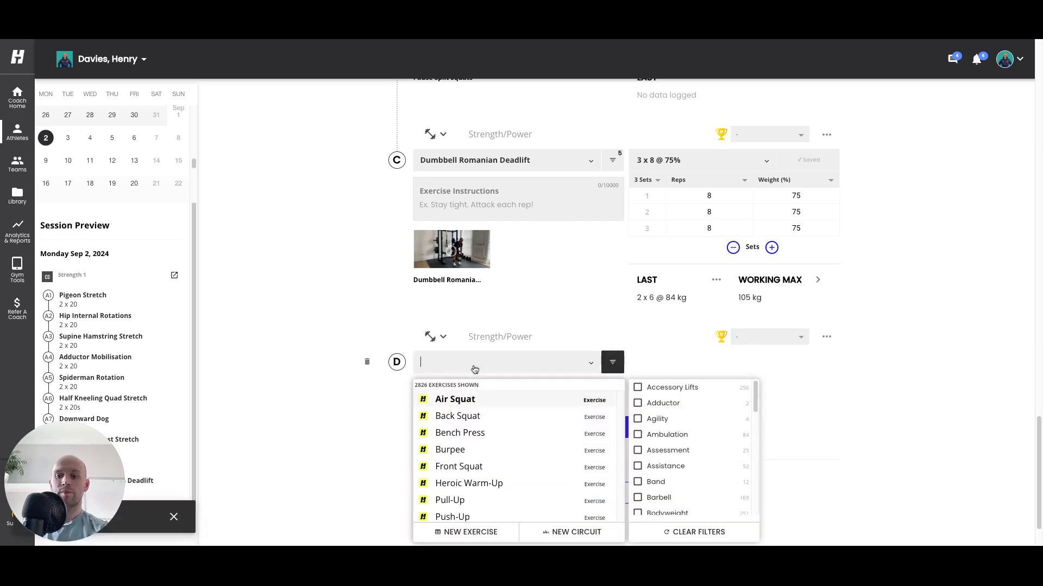
type("ankle")
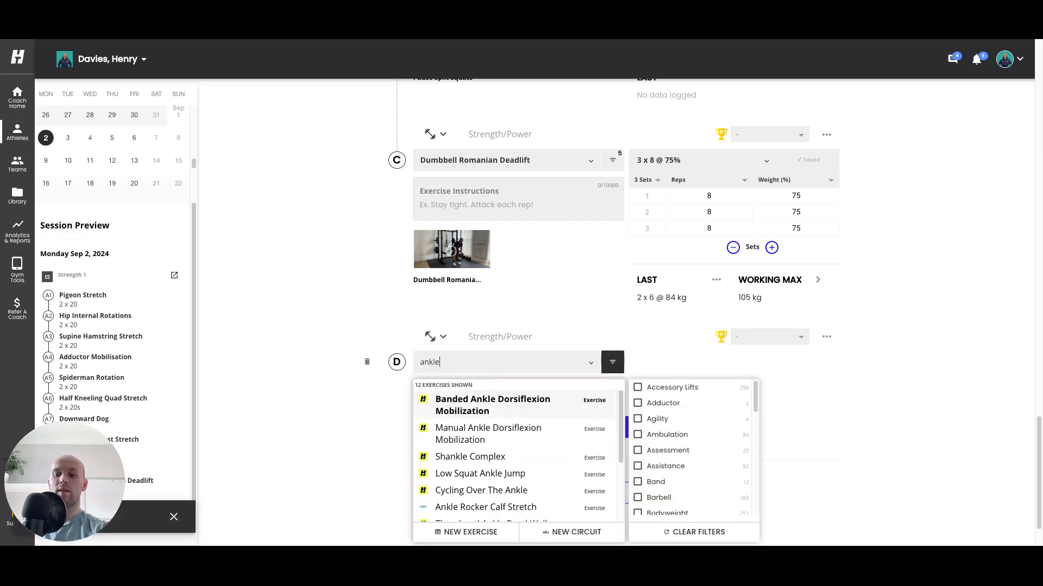
type(" super")
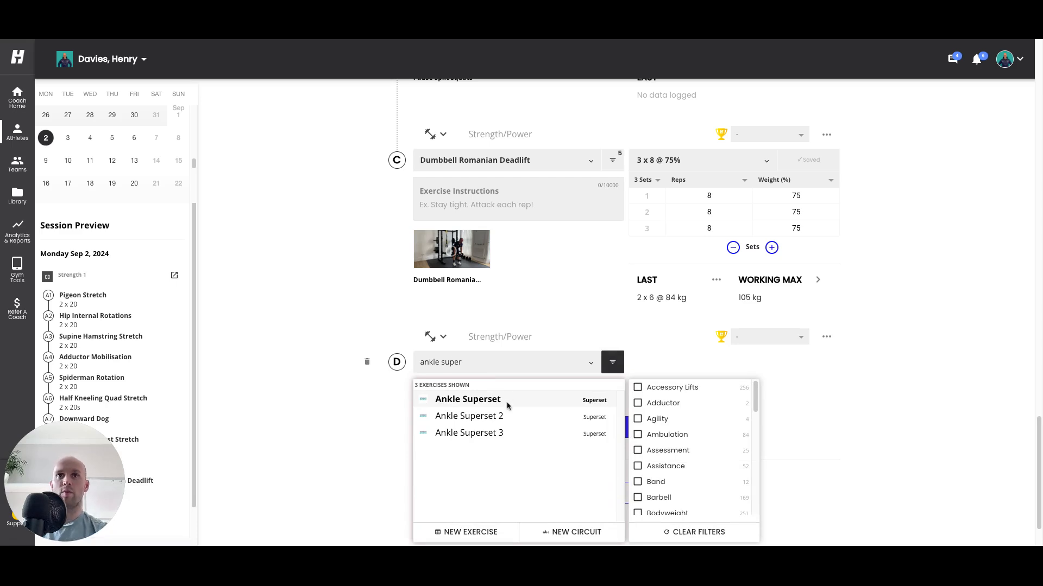
left_click(505, 404)
Try 18 reps for the Single Leg Calf Raise sets in the ankle superset, and restore 15 reps
scroll(342, 317, "down", 3)
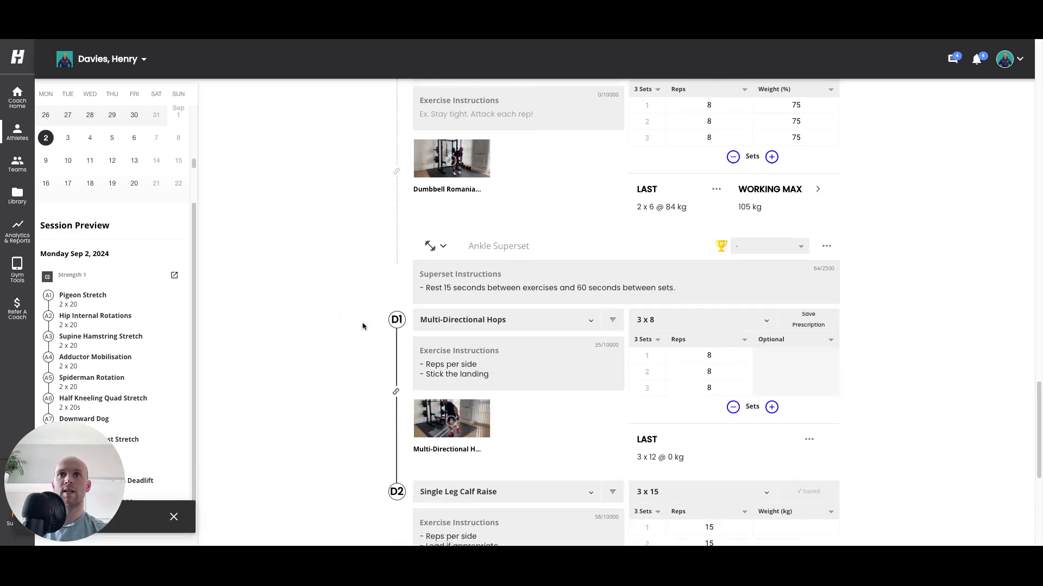
scroll(348, 326, "down", 1)
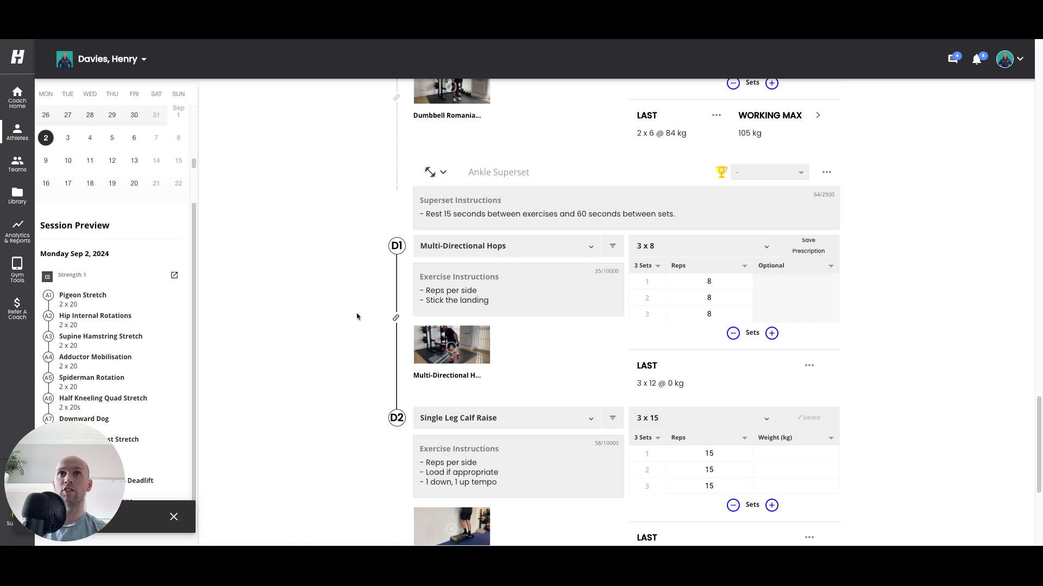
scroll(355, 312, "down", 2)
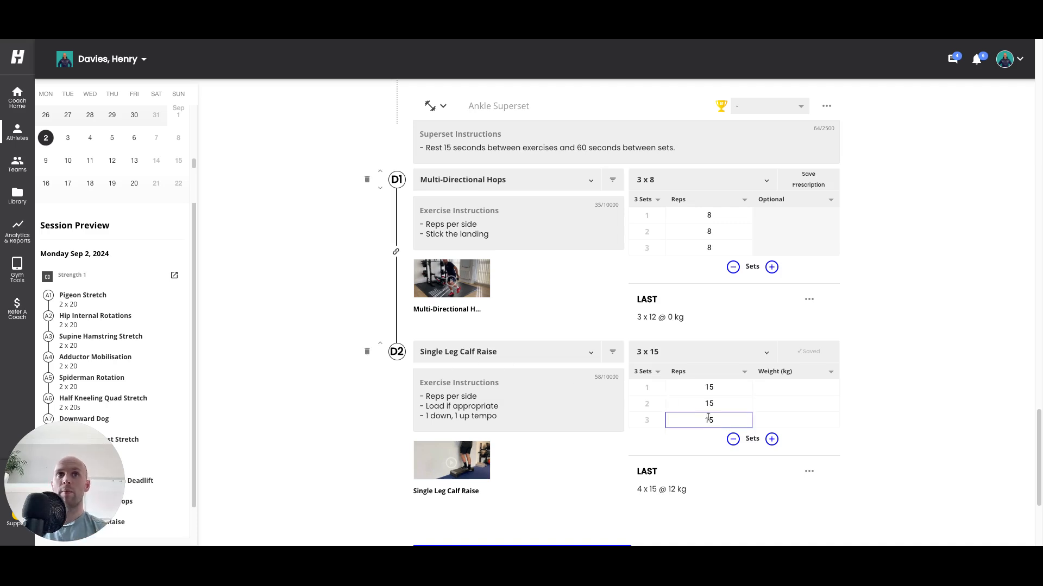
left_click(713, 388)
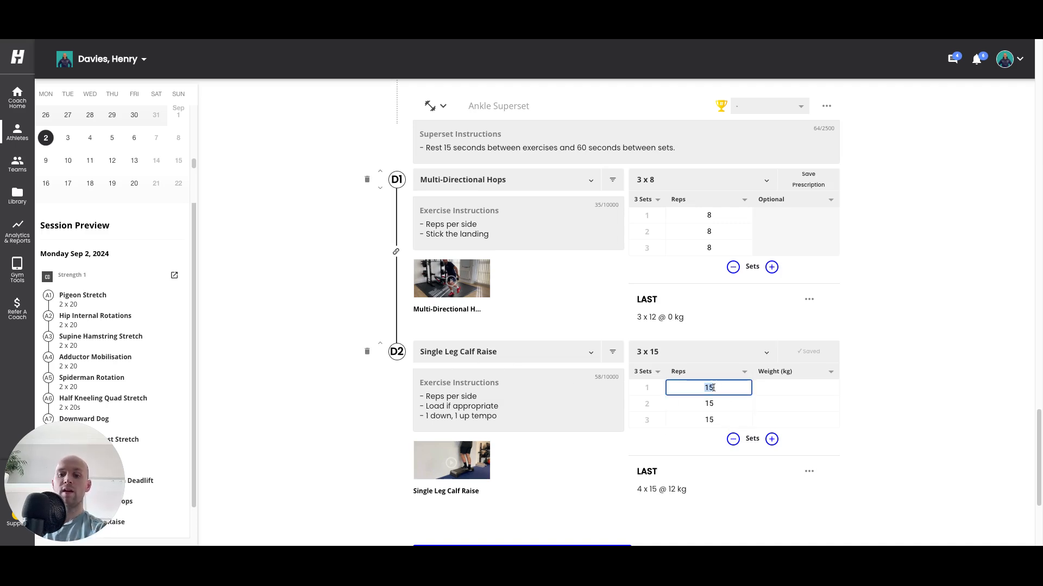
type("18")
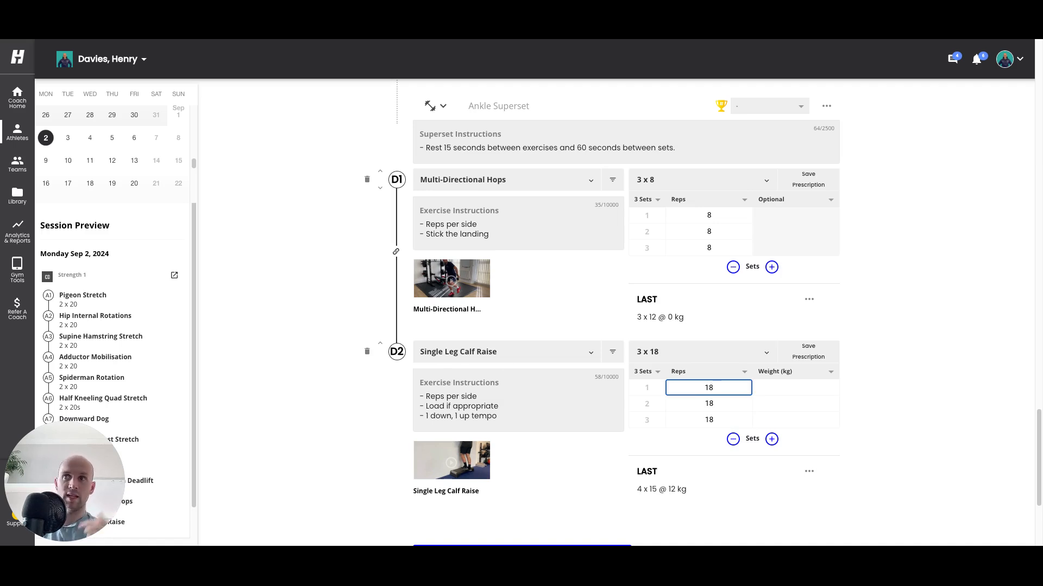
key("BackSpace")
type("5")
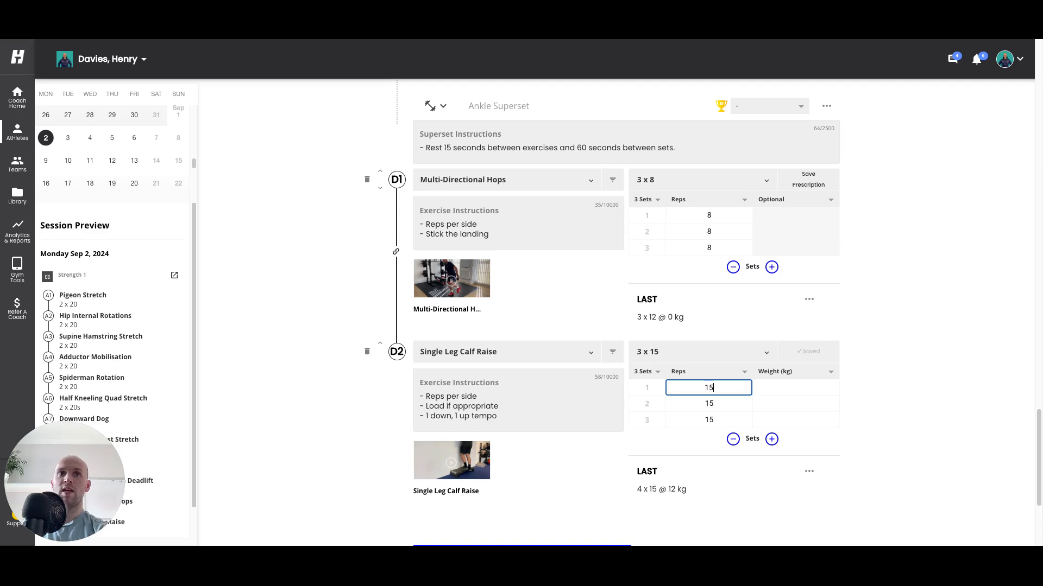
left_click(949, 411)
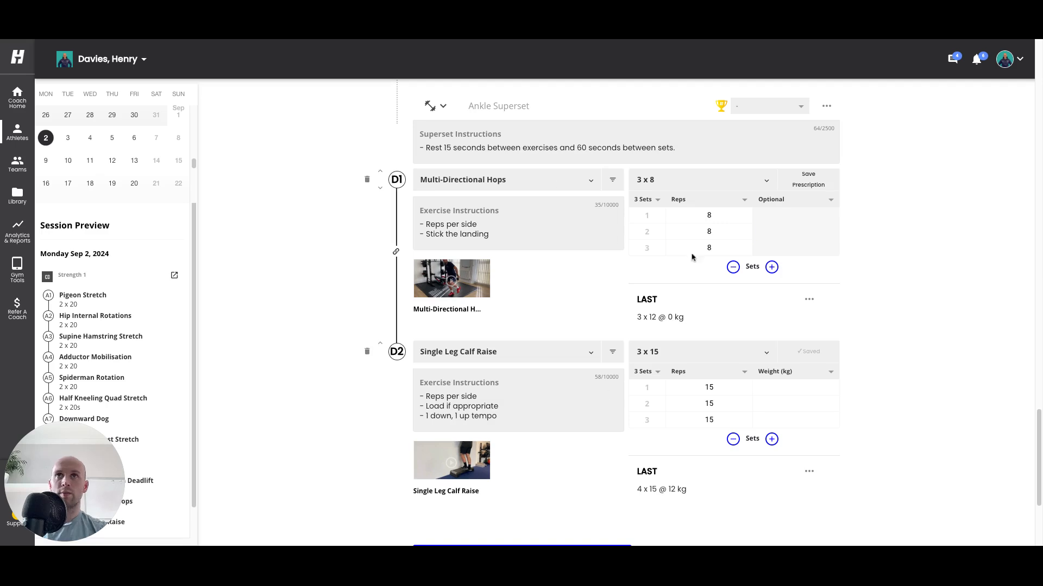
scroll(331, 228, "down", 1)
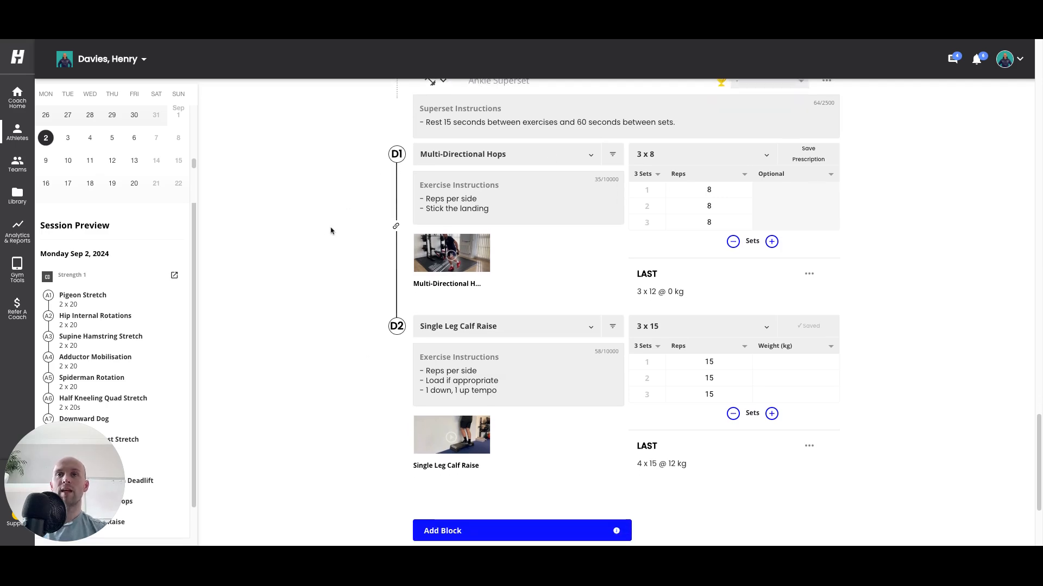
scroll(338, 229, "up", 1)
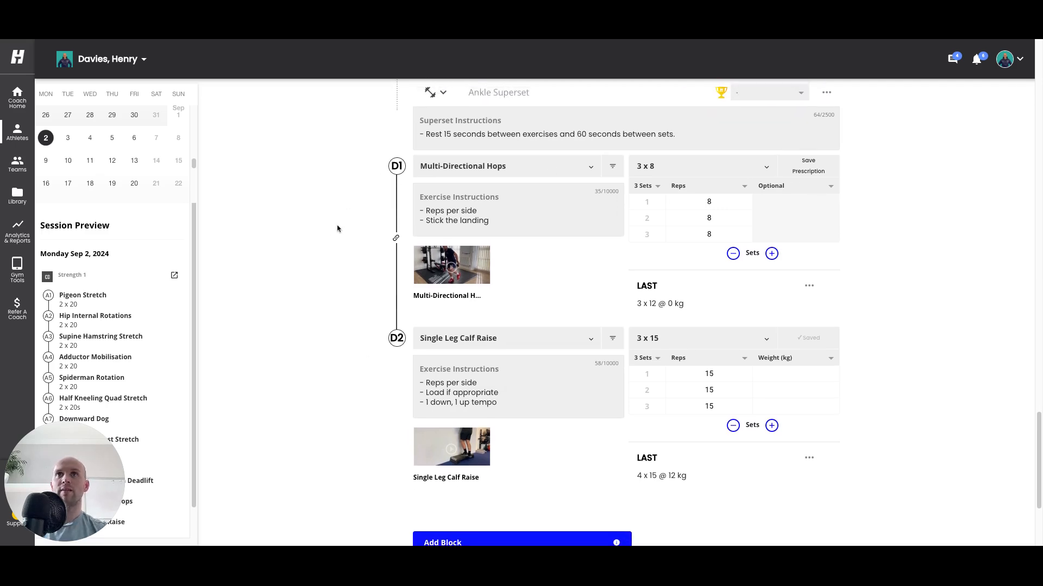
scroll(338, 208, "down", 3)
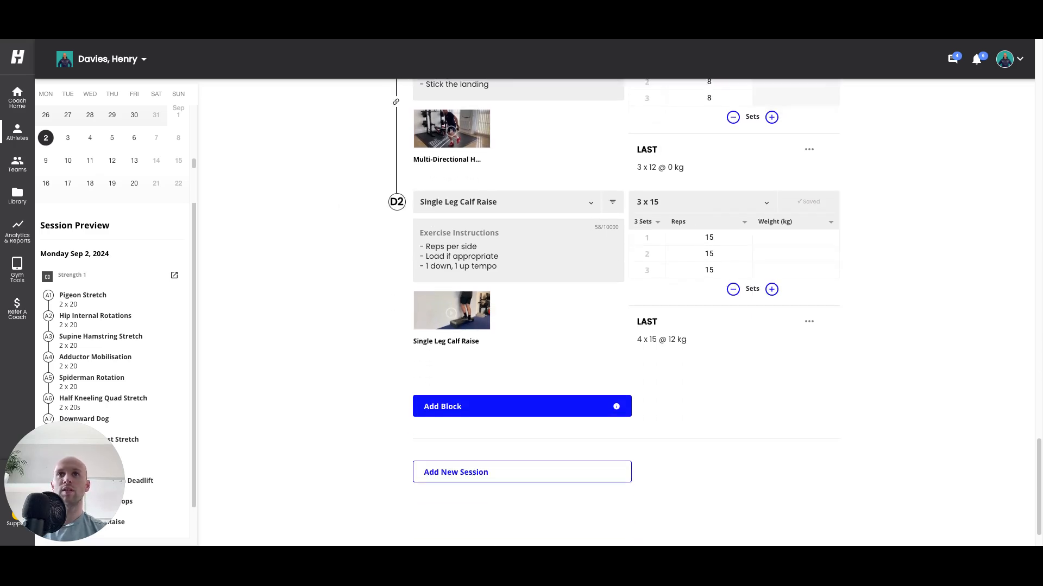
scroll(339, 208, "up", 10)
scroll(340, 208, "down", 9)
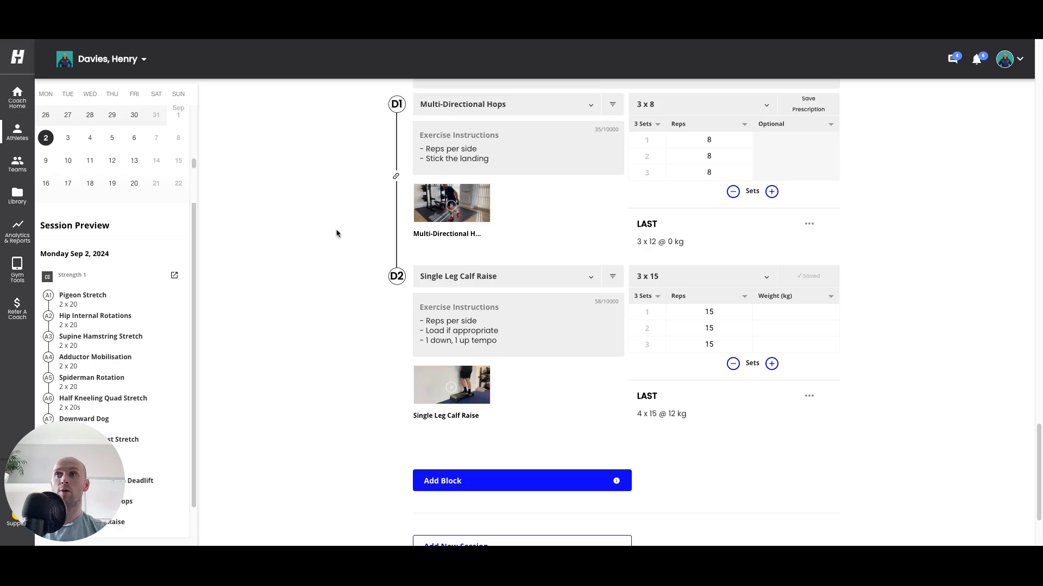
Add a fifth block after the ankle superset and fill it with the "Trunk Circuit - Lateral" circuit, found by searching for "lateral"
scroll(337, 235, "down", 3)
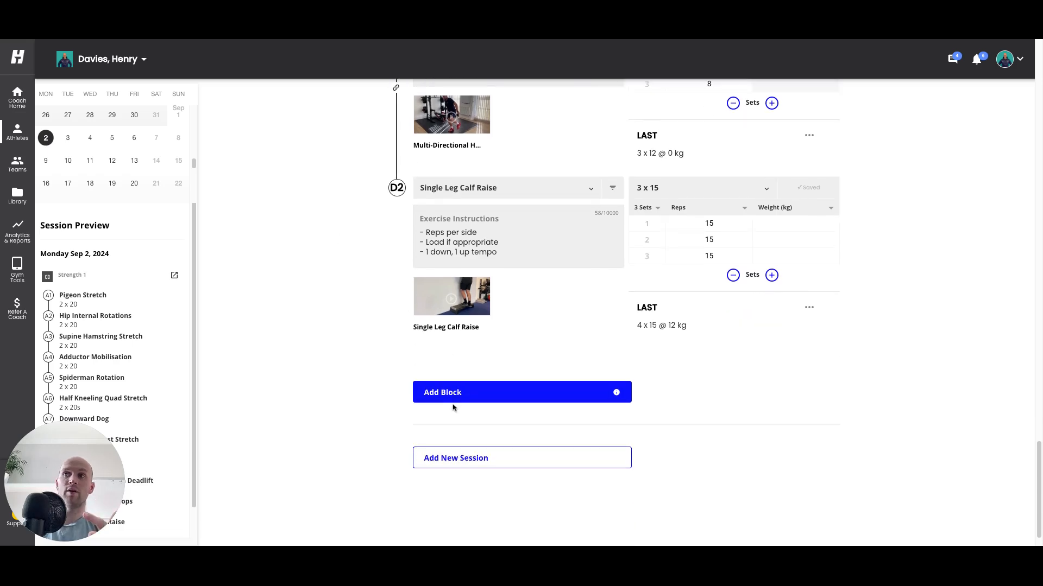
scroll(484, 397, "down", 1)
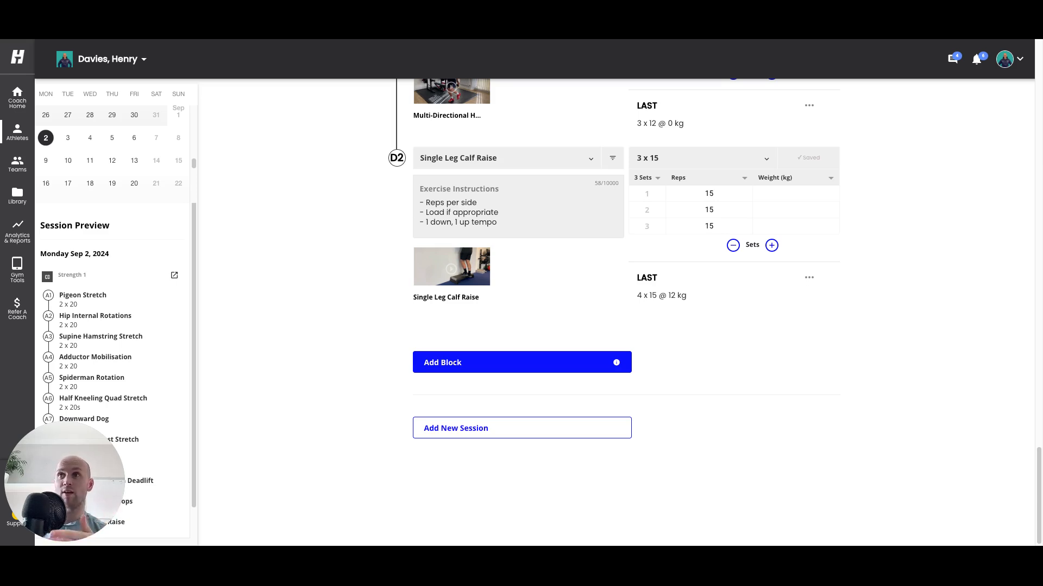
left_click(475, 365)
type("lat")
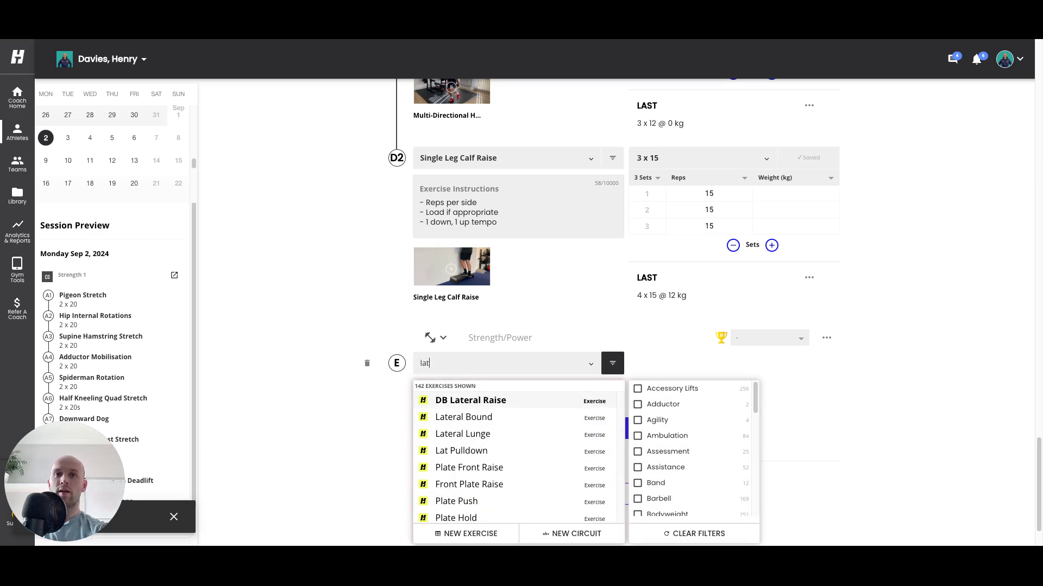
type("eral tr")
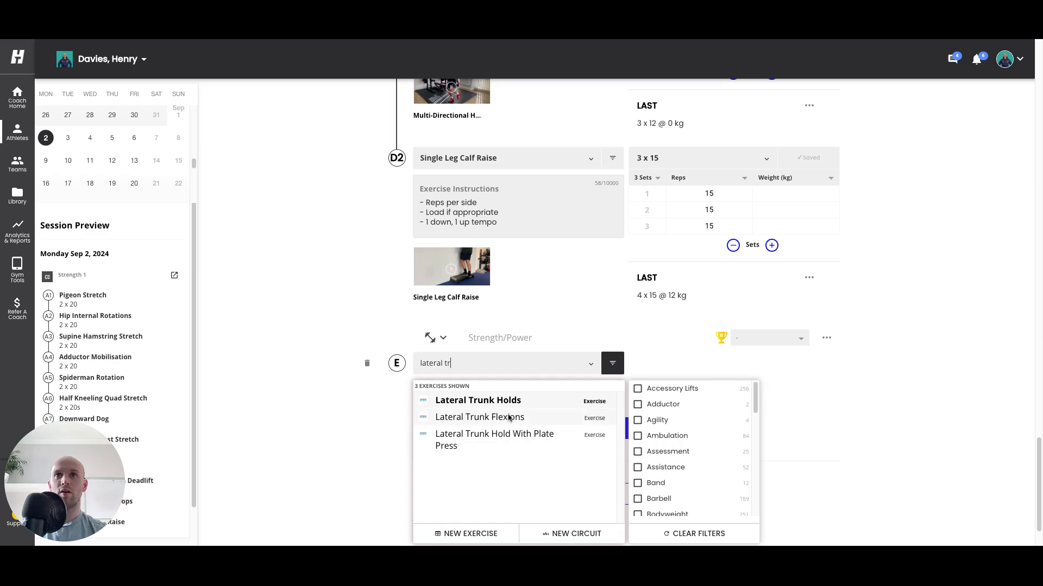
key("BackSpace")
key("BackSpace")
scroll(503, 492, "down", 20)
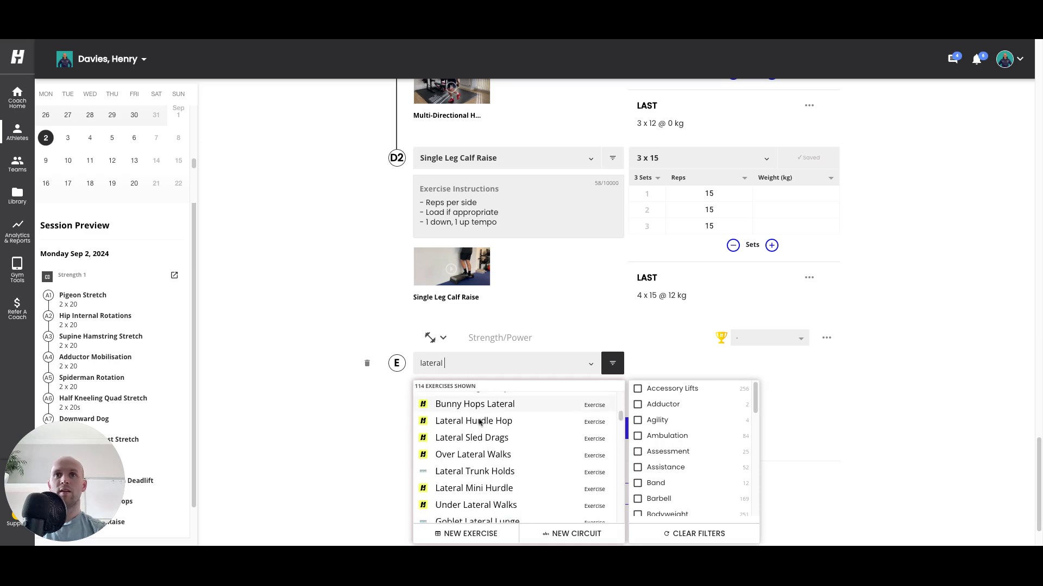
left_click(507, 511)
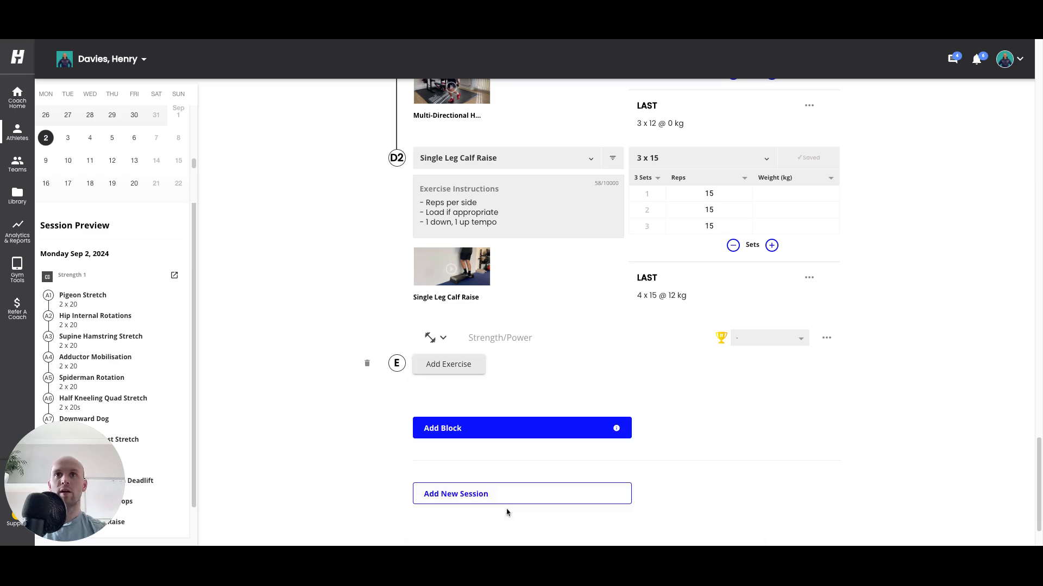
scroll(342, 356, "down", 2)
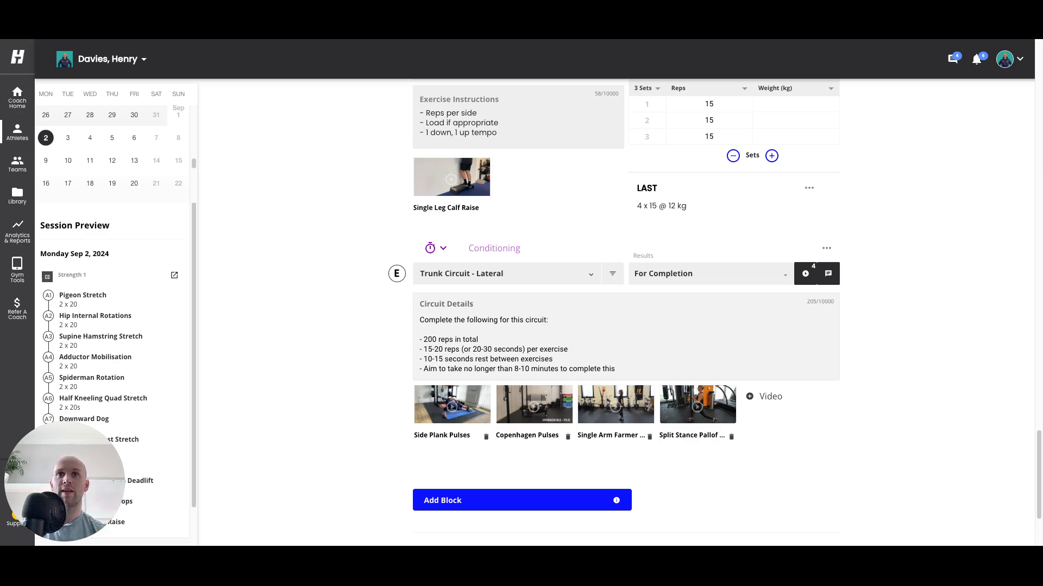
scroll(366, 368, "down", 1)
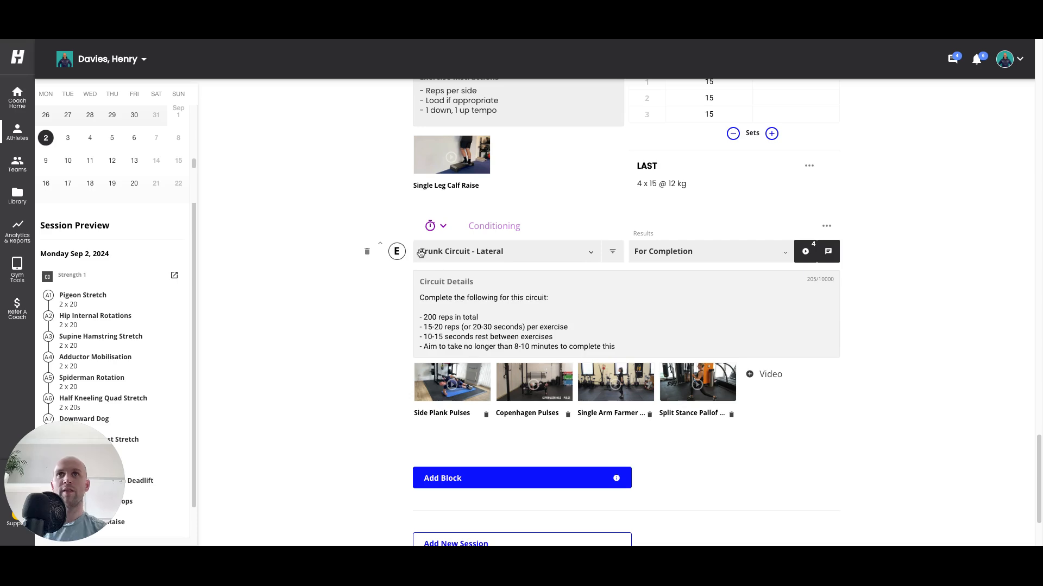
Return to the athlete's September 2024 calendar and create a new session on Tuesday September 3
scroll(347, 211, "up", 15)
scroll(347, 211, "up", 20)
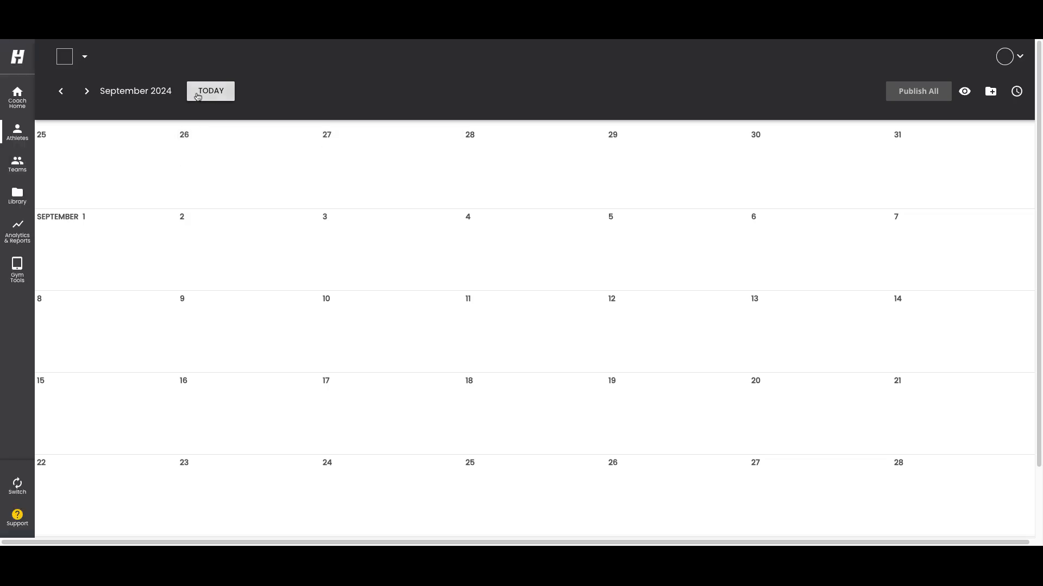
scroll(208, 248, "down", 2)
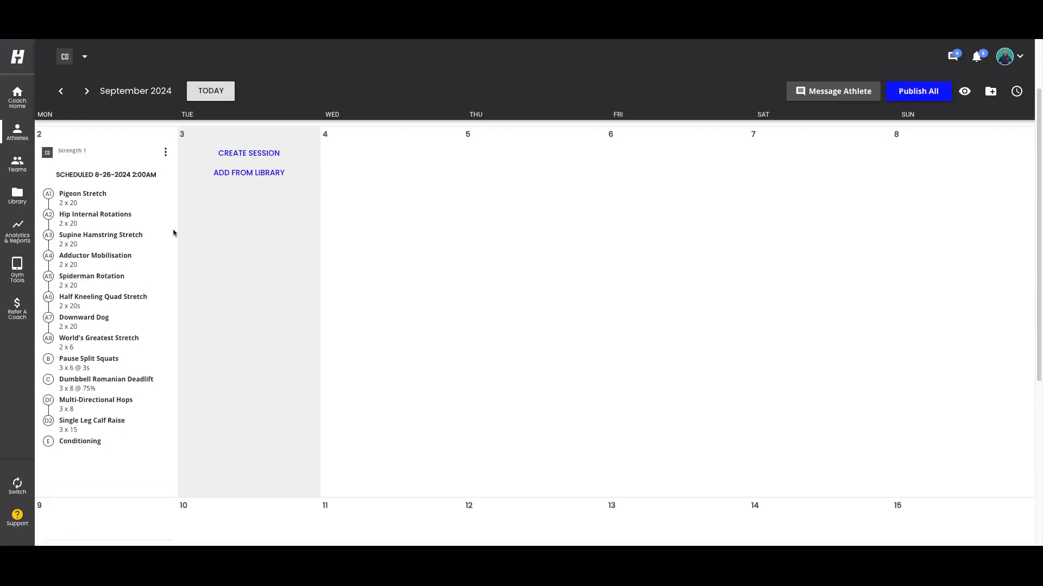
mouse_move(226, 355)
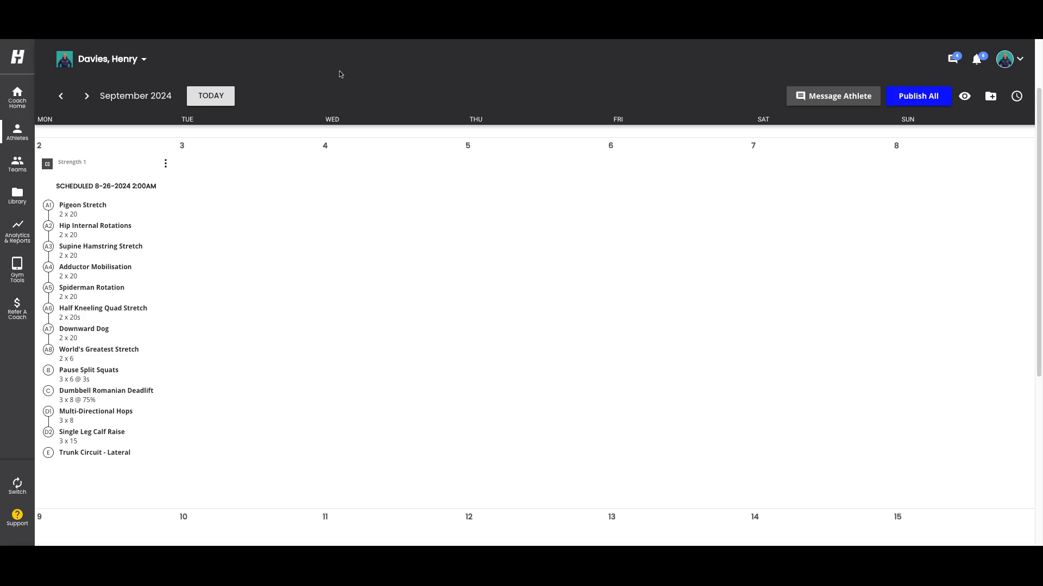
left_click(253, 166)
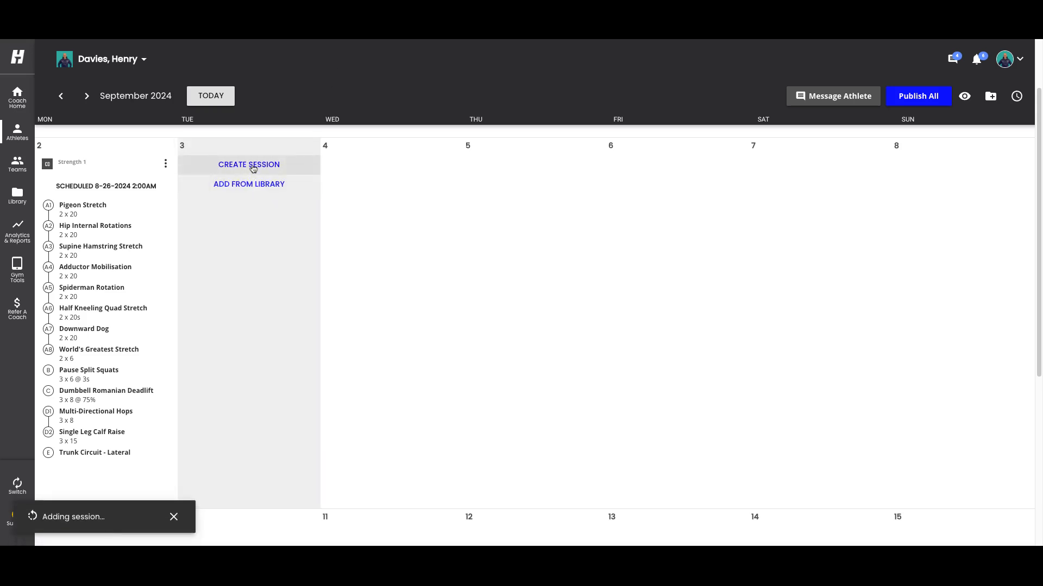
Fill the session's first block with the "Movement Prep (Conditioning Session)" circuit, found by searching for "movement pre"
left_click(470, 301)
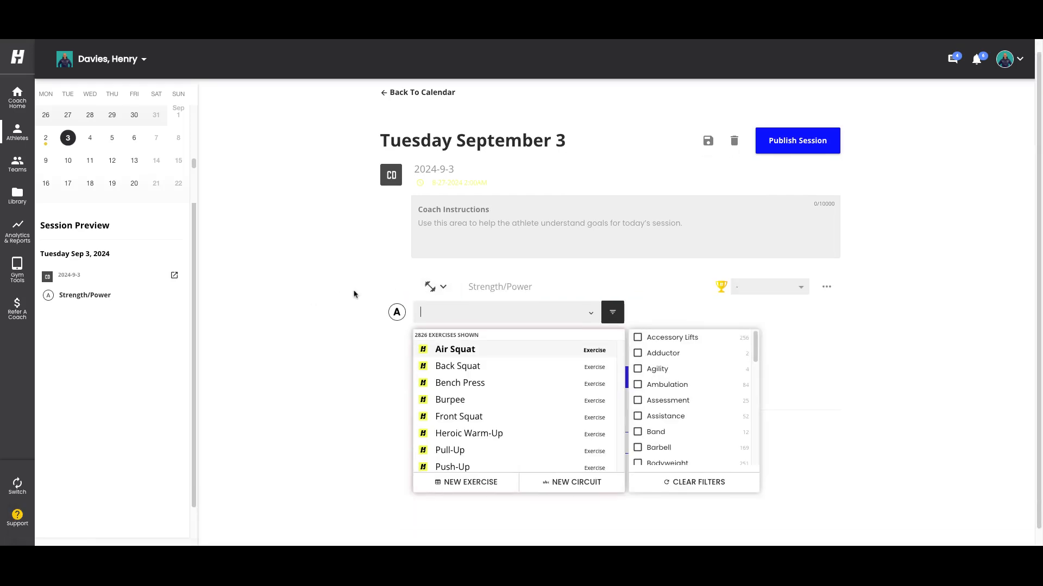
type("move")
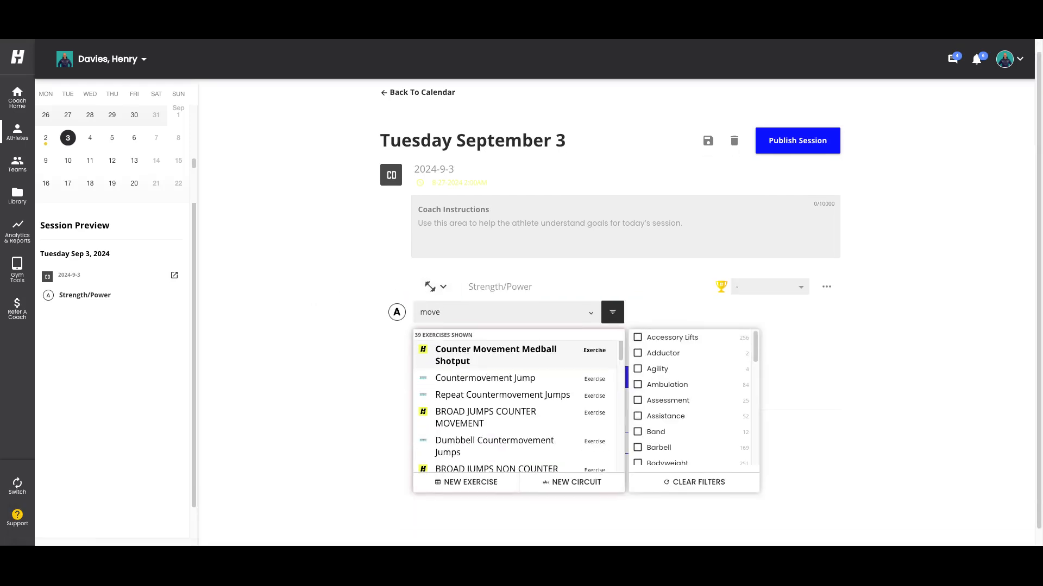
type("ment pre")
scroll(482, 388, "down", 3)
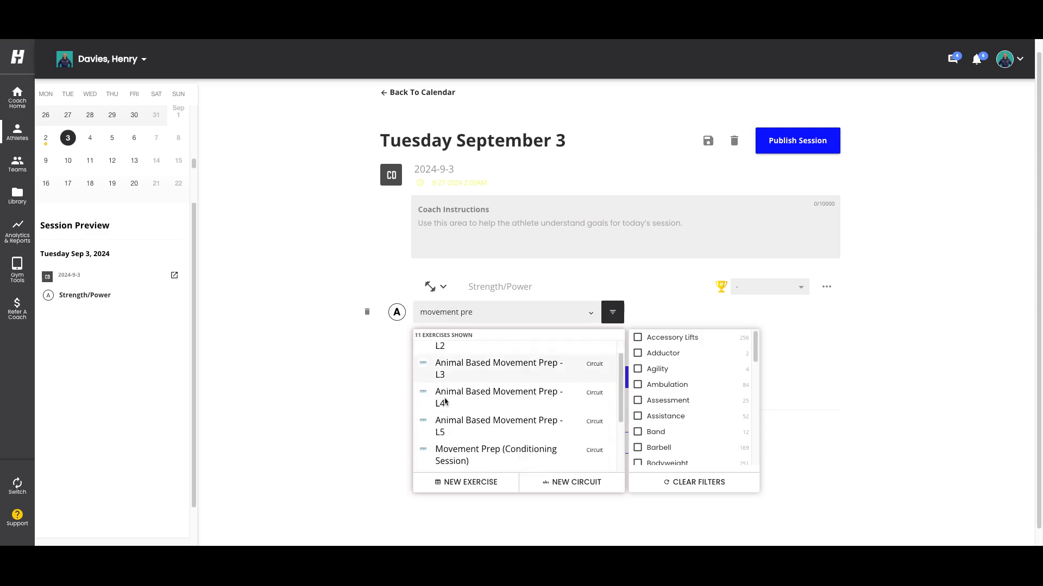
left_click(530, 380)
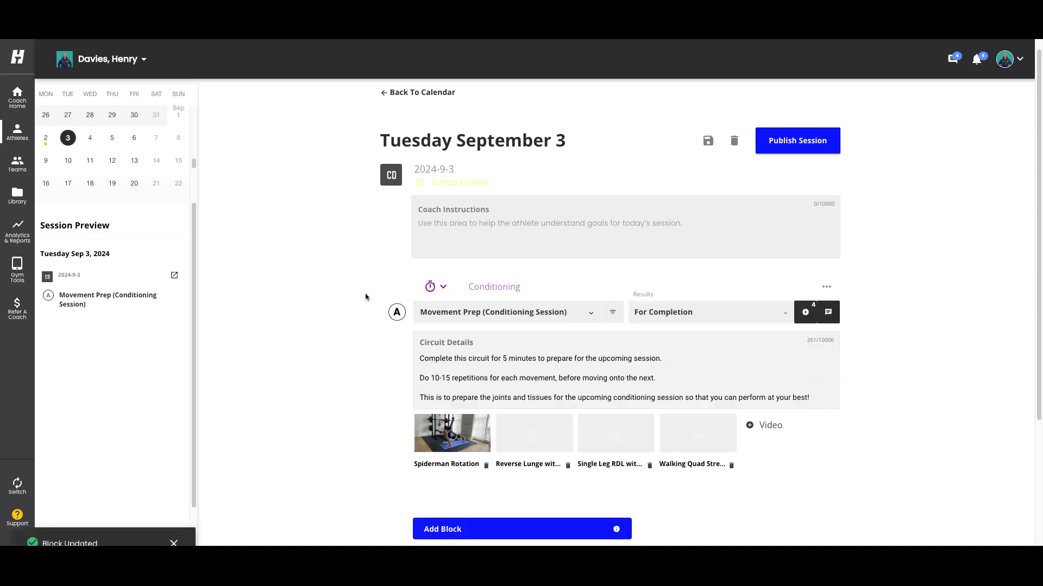
Review the circuit details and exercise videos of the movement prep block
scroll(331, 307, "down", 1)
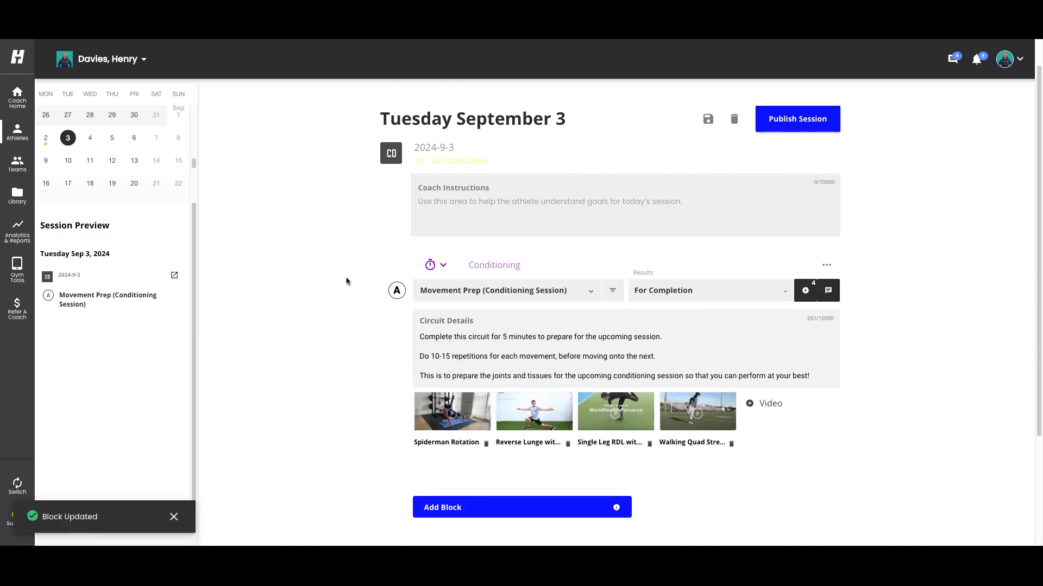
scroll(346, 281, "down", 1)
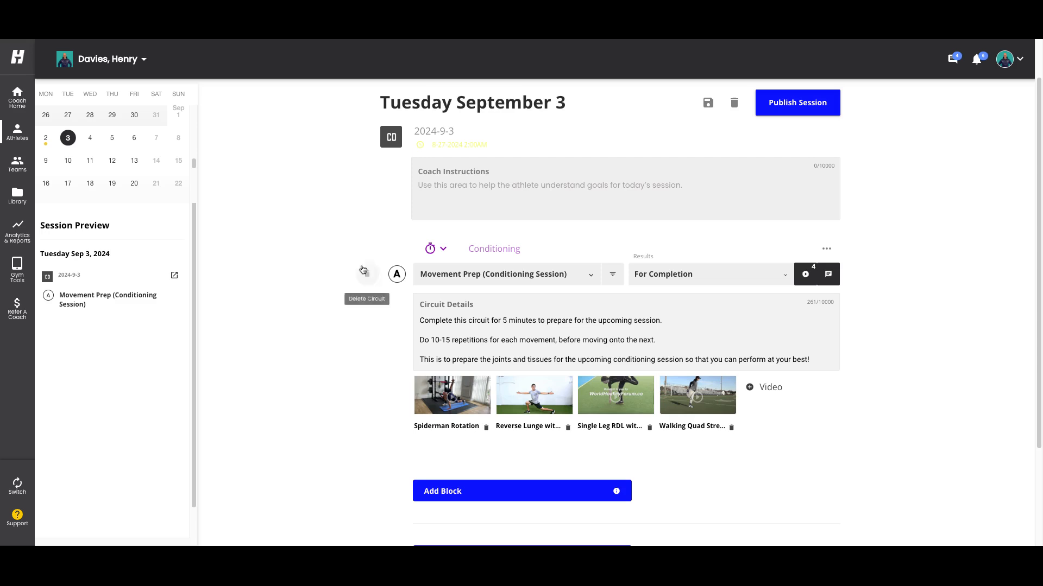
scroll(347, 272, "down", 3)
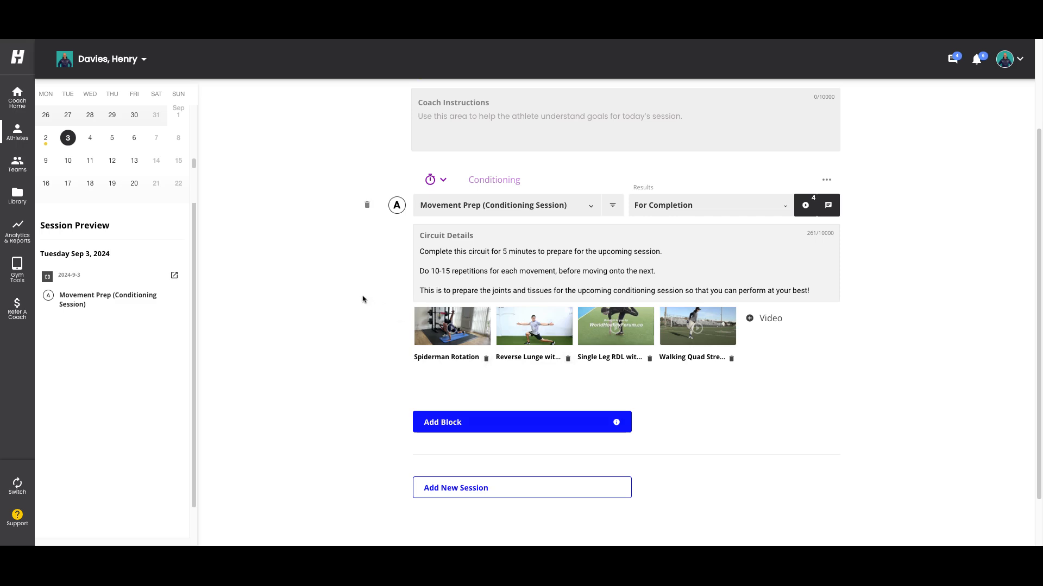
scroll(342, 292, "down", 1)
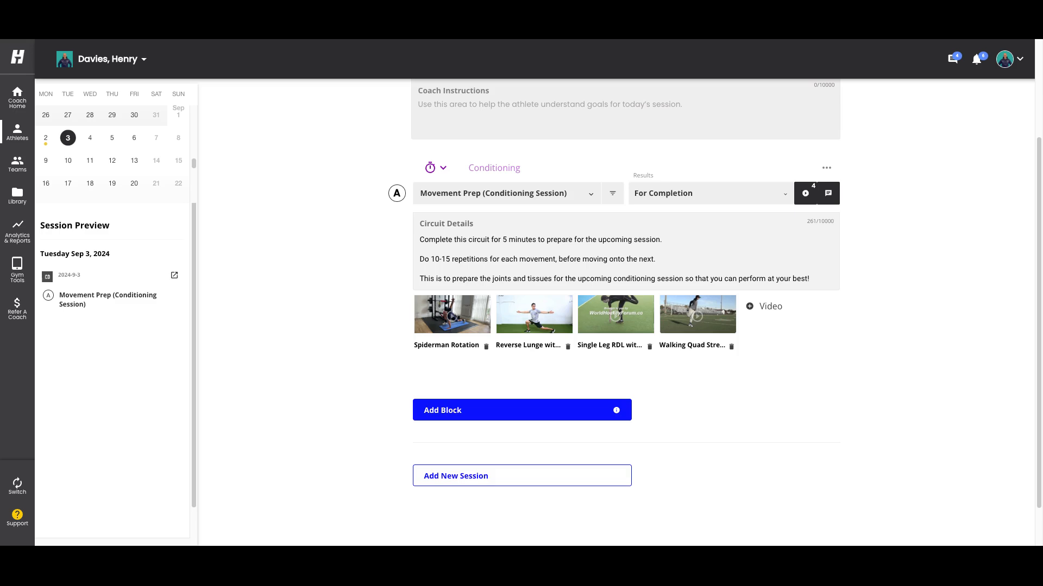
scroll(342, 281, "down", 1)
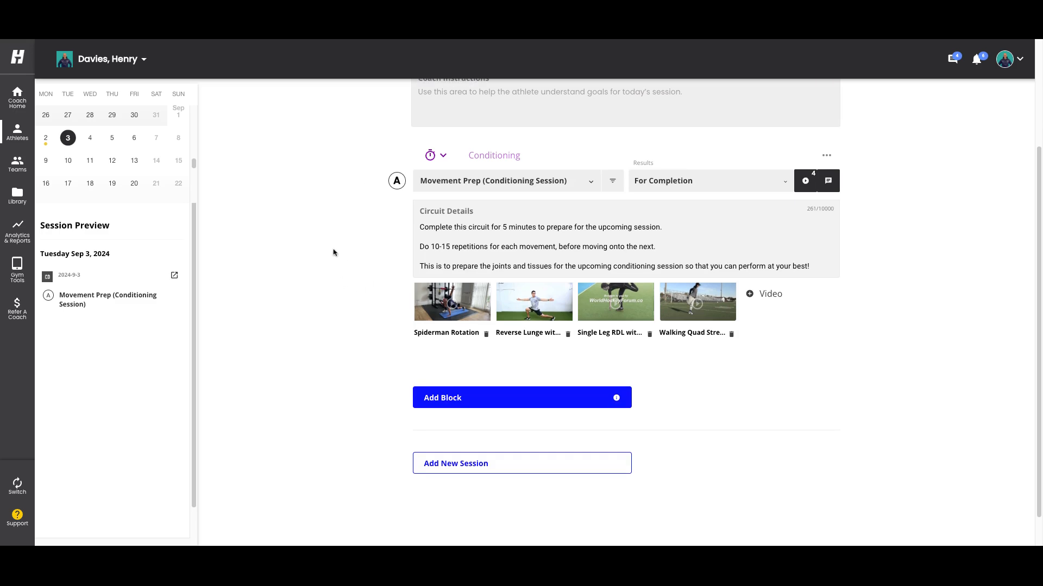
scroll(326, 261, "up", 1)
scroll(324, 264, "down", 1)
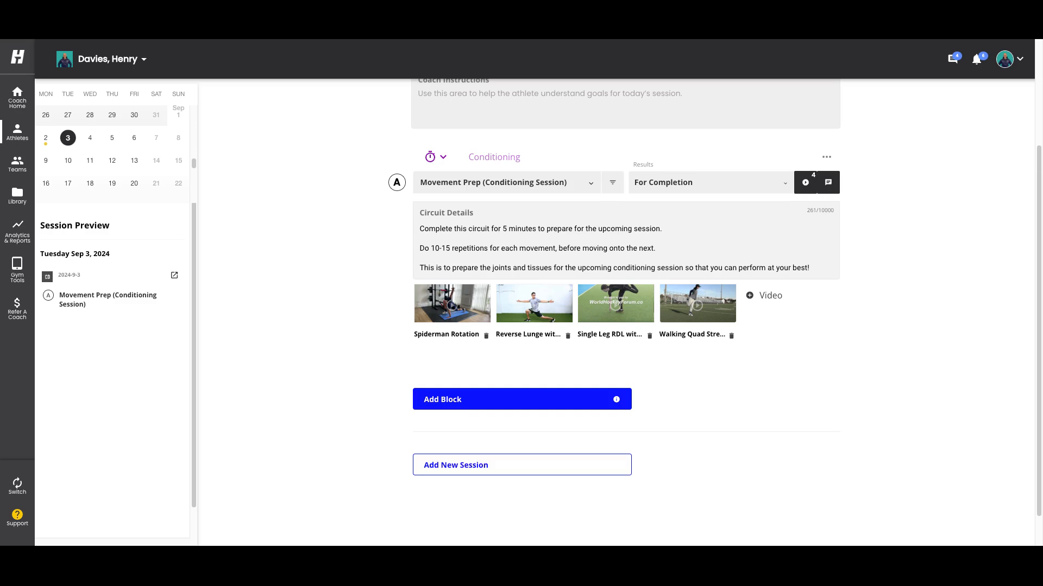
Add a second block after the movement prep and fill it with the "A Skip" exercise, found by searching for "a skip"
left_click(458, 400)
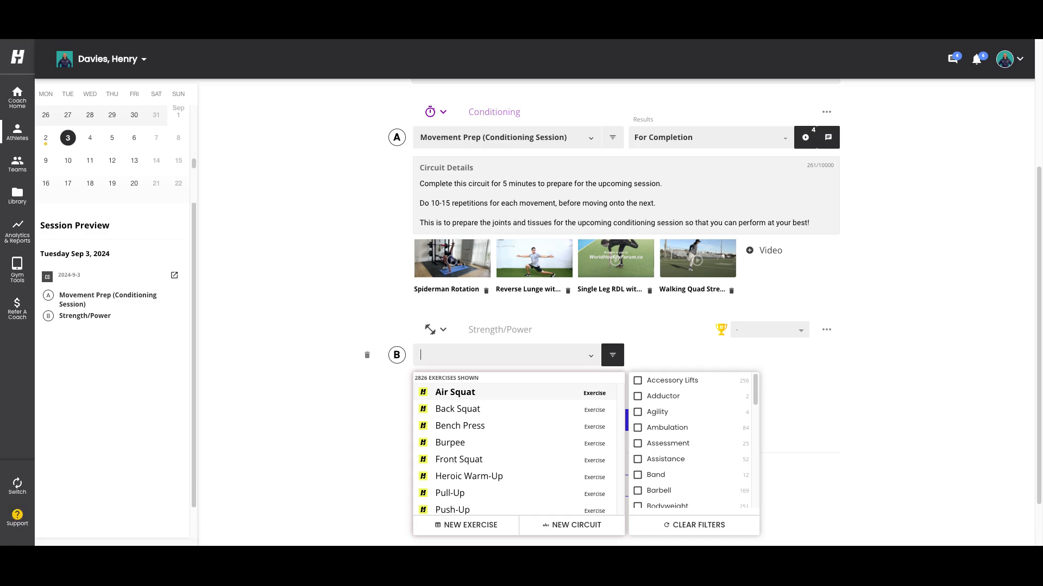
type("a skip")
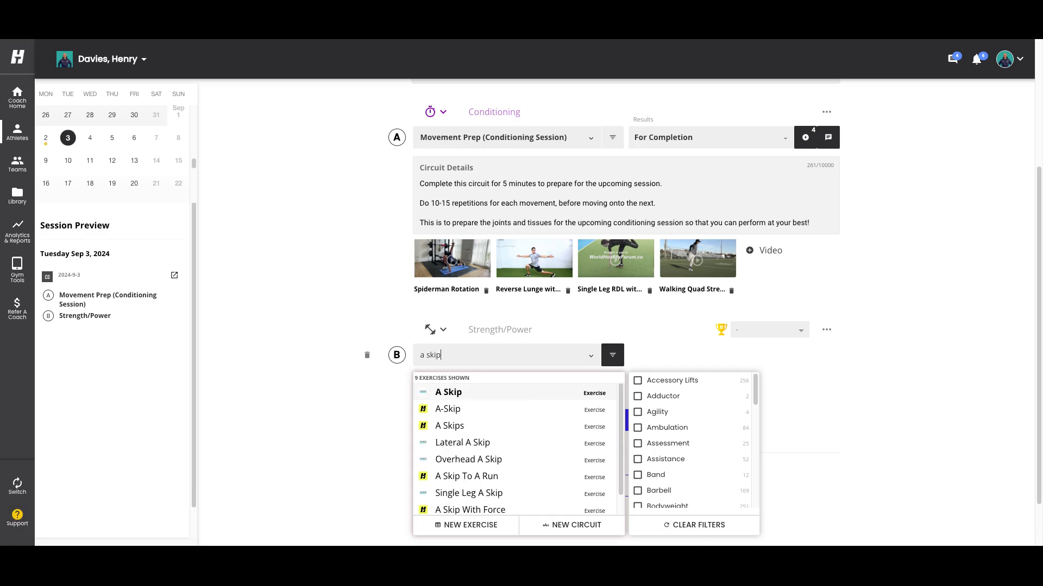
key("Return")
scroll(350, 321, "down", 1)
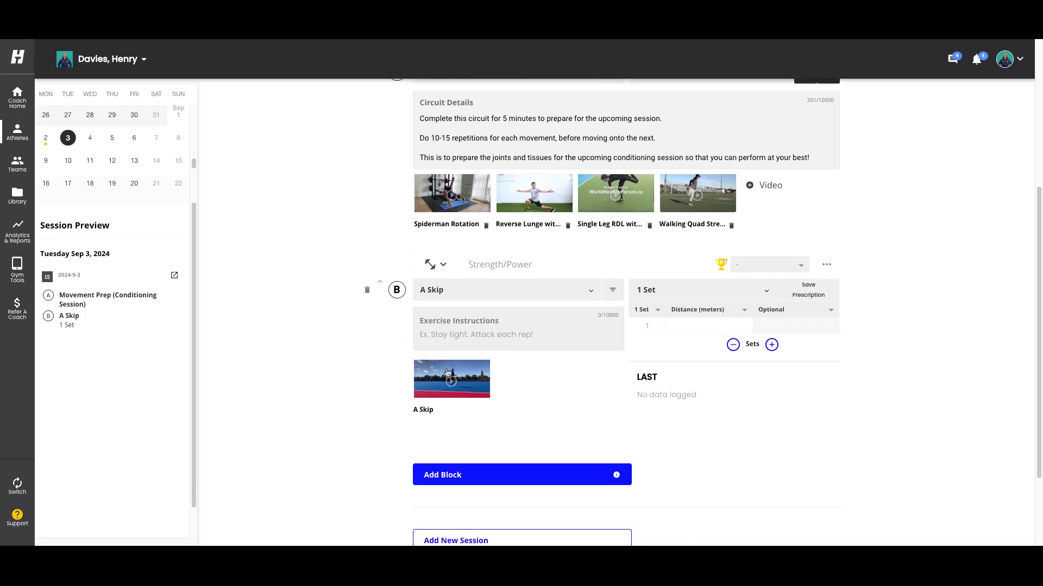
Prescribe two sets of 20 meters for A Skip
left_click(655, 310)
left_click(661, 338)
left_click(706, 326)
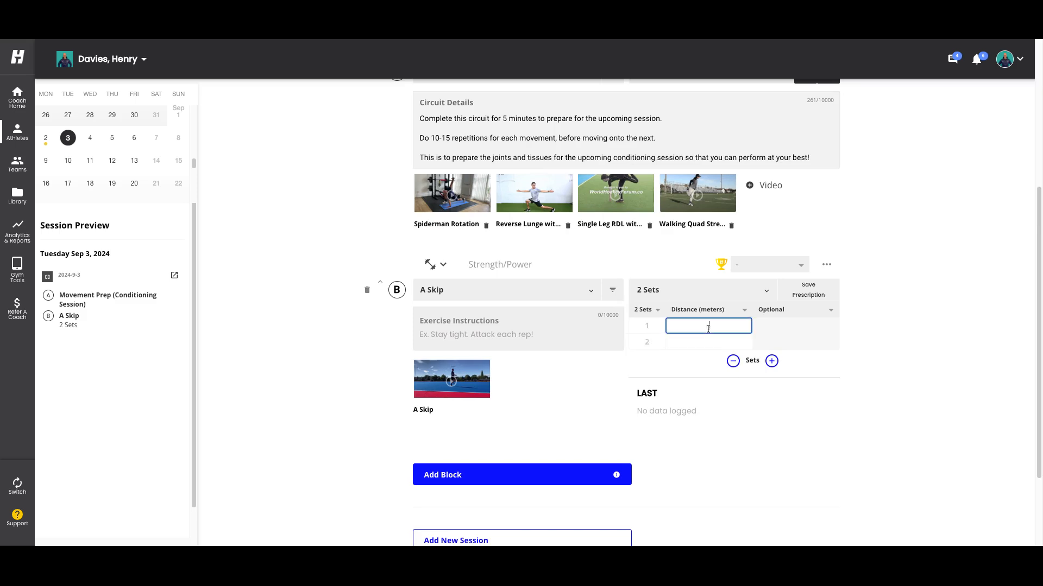
type("20")
left_click(919, 308)
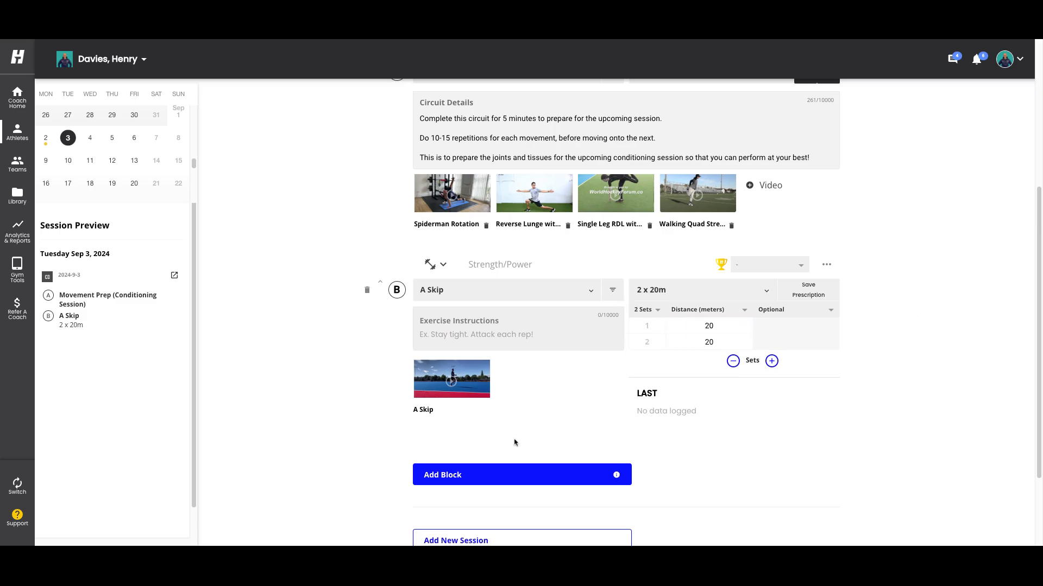
Add a third block with "Pogo Jumps", found by searching for "pogo", and prescribe two sets of 12 reps
left_click(498, 469)
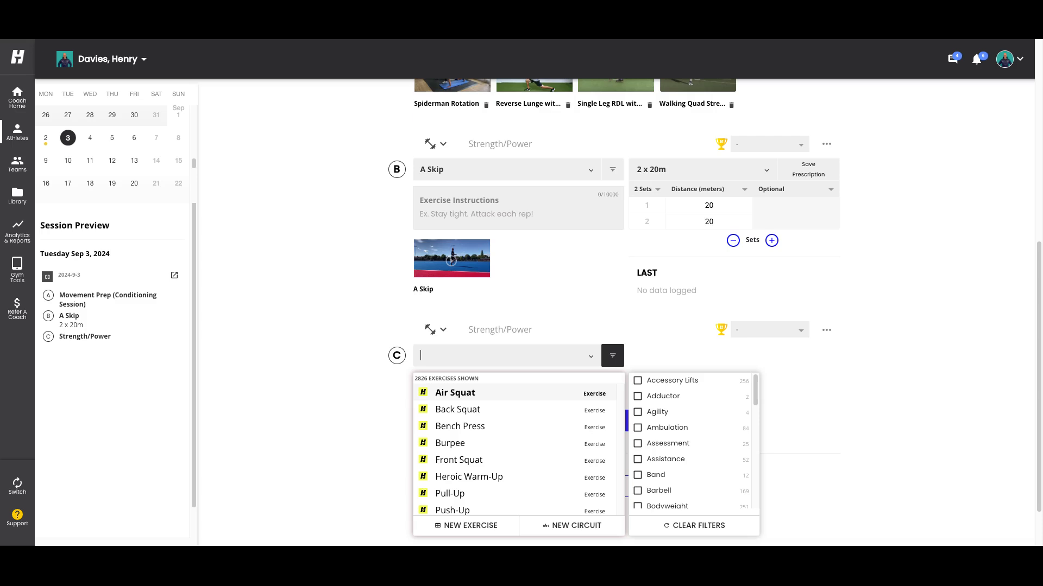
type("pogo")
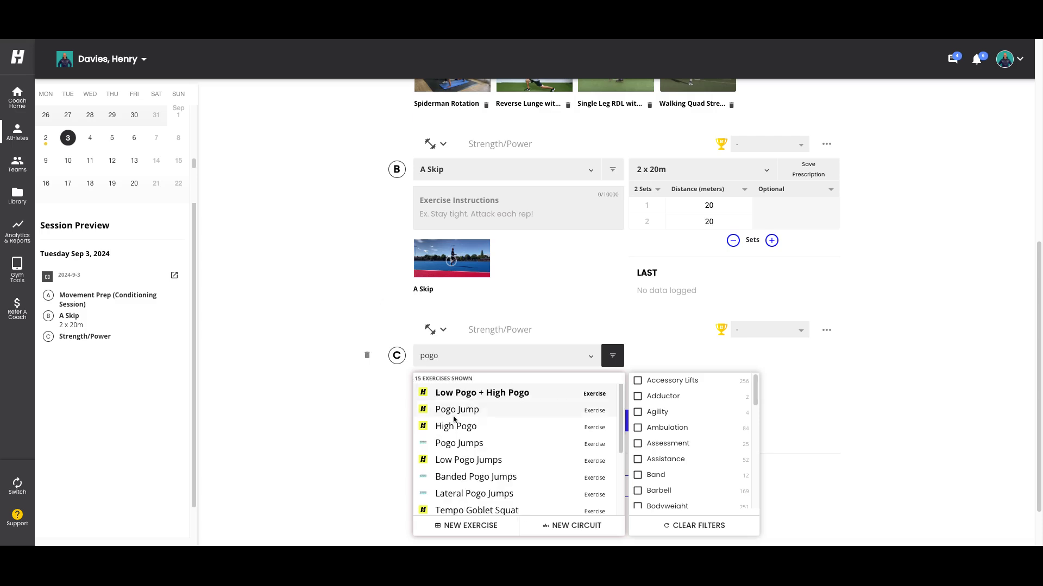
left_click(459, 443)
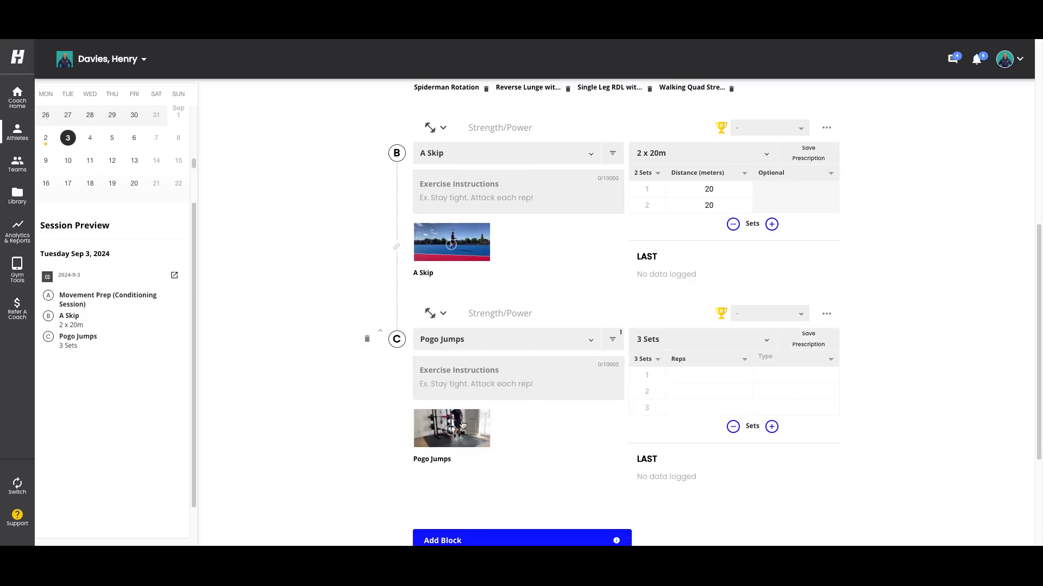
left_click(695, 375)
type("12")
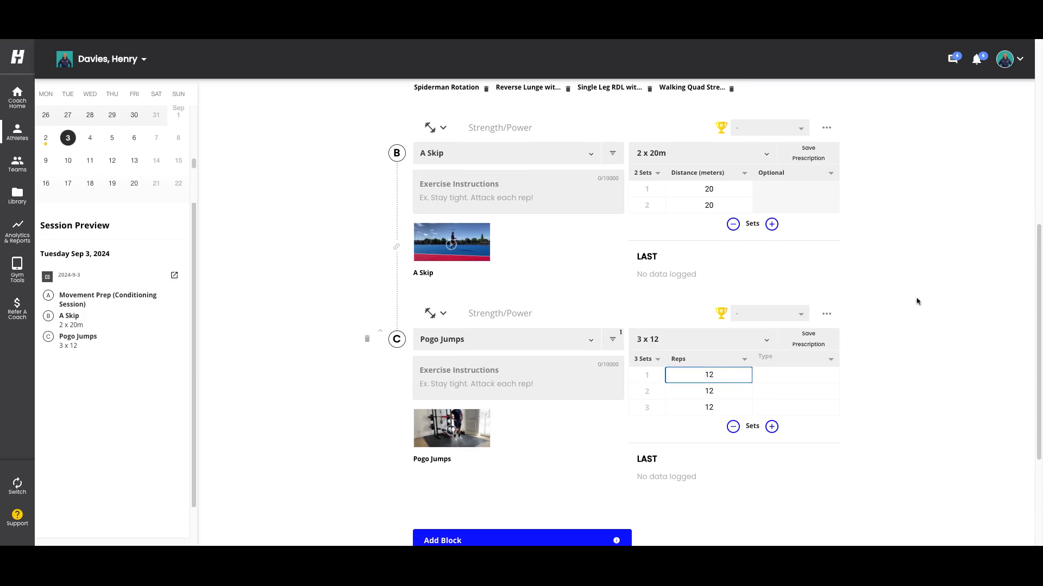
left_click(645, 358)
left_click(646, 392)
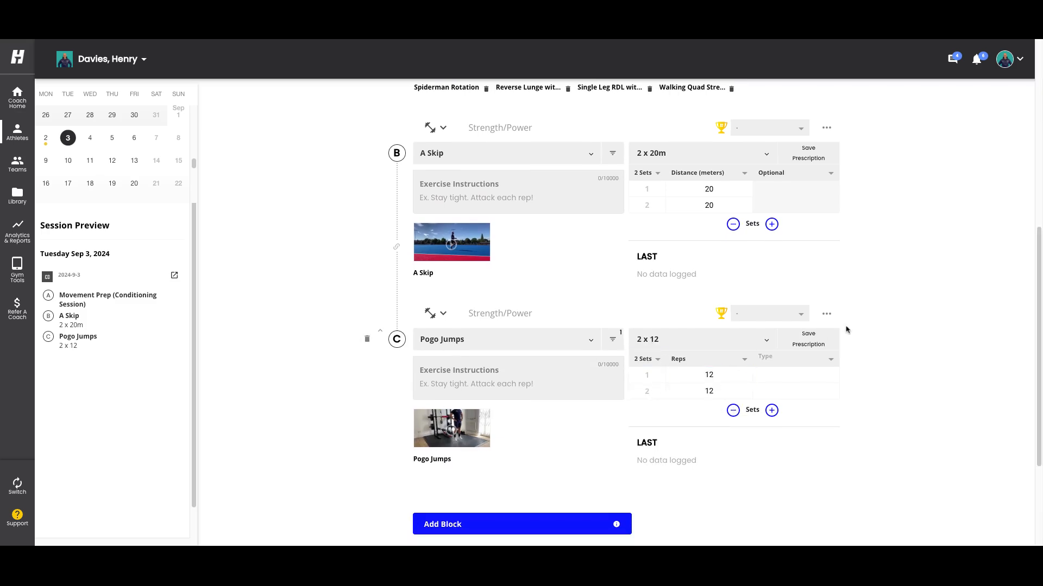
Link A Skip and Pogo Jumps together as a B1/B2 superset
left_click(402, 255)
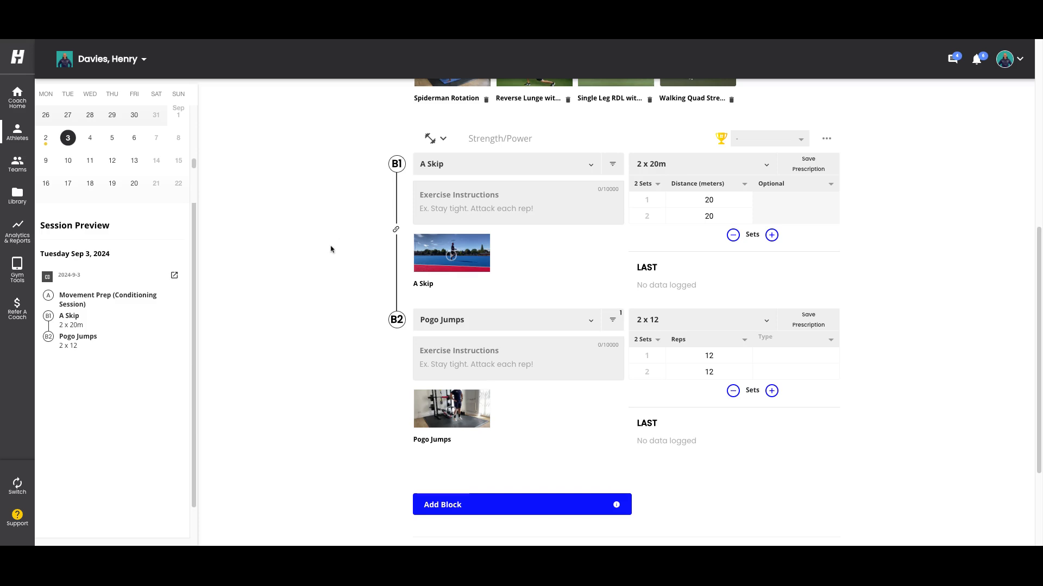
scroll(470, 410, "down", 2)
scroll(337, 228, "up", 4)
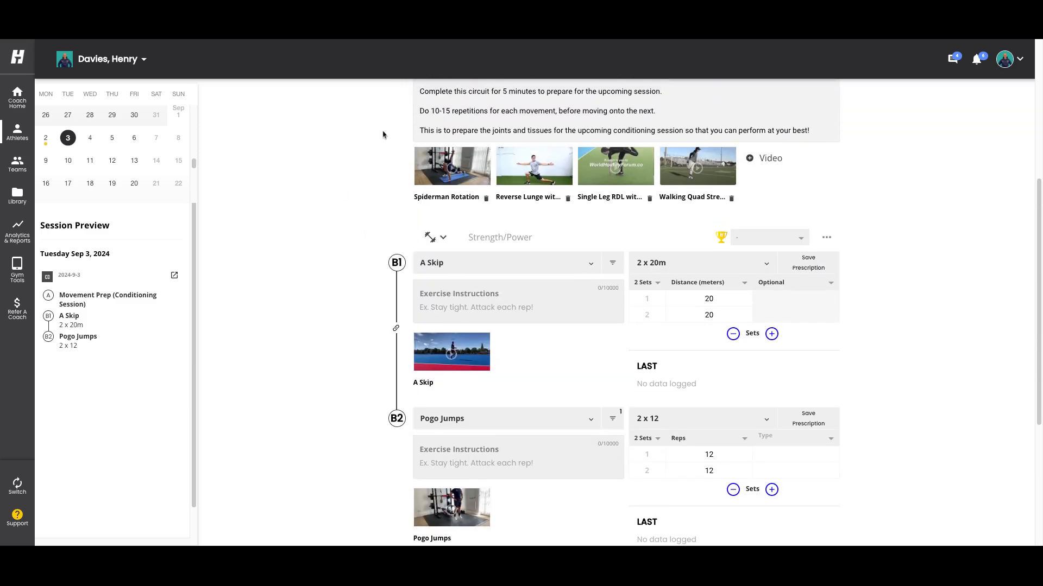
scroll(333, 210, "down", 2)
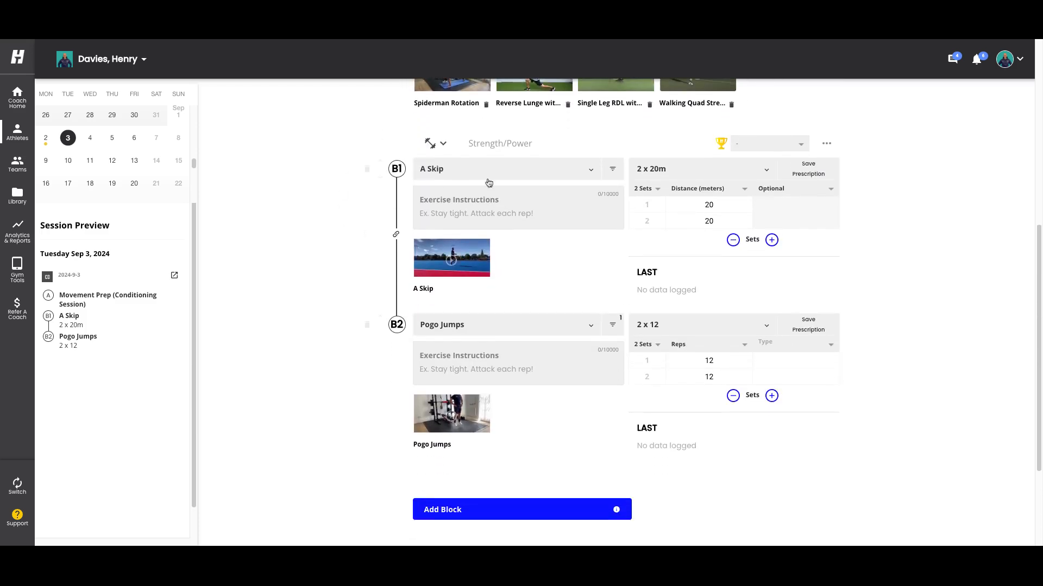
Categorize the A Skip and Pogo Jumps superset as Skill/Tech and the movement prep block as Prep
left_click(430, 143)
left_click(459, 199)
scroll(363, 217, "down", 1)
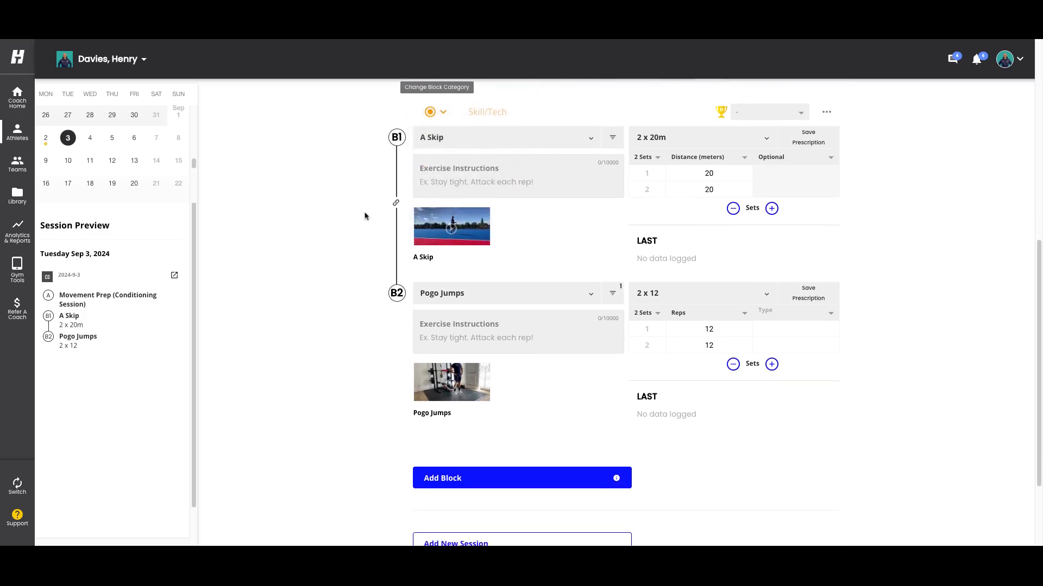
scroll(364, 216, "up", 3)
scroll(364, 217, "up", 3)
left_click(431, 147)
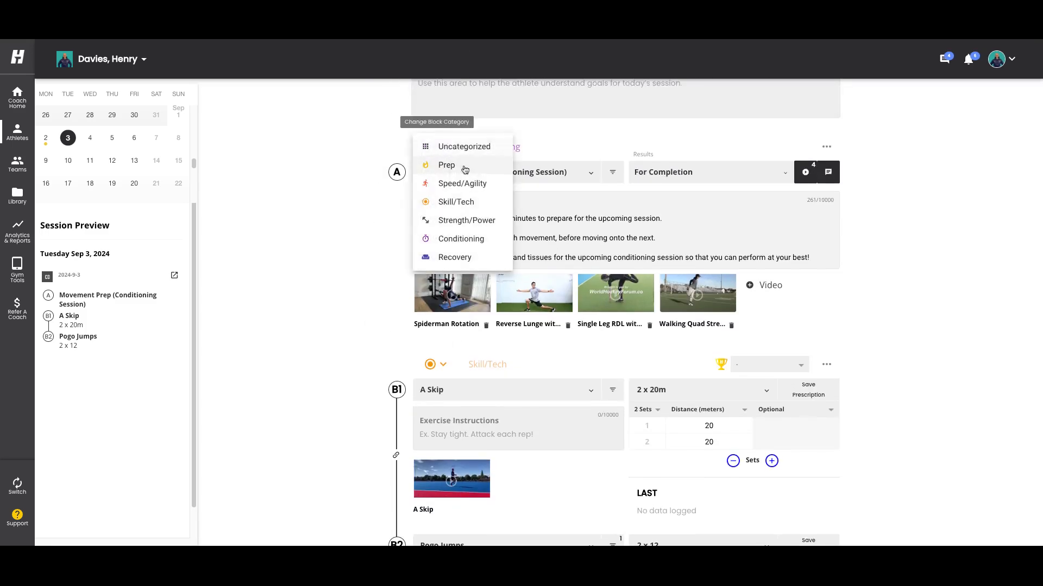
left_click(465, 166)
Add a block with "Intensive Conditioning Session", found by searching for "intens", and categorize it as Conditioning
scroll(456, 244, "down", 8)
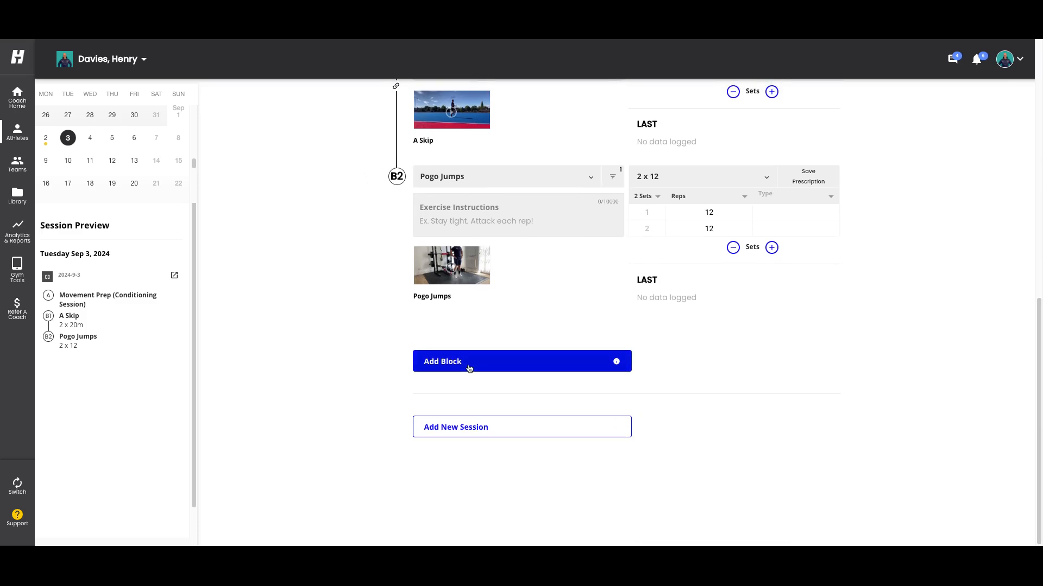
left_click(468, 363)
type("int")
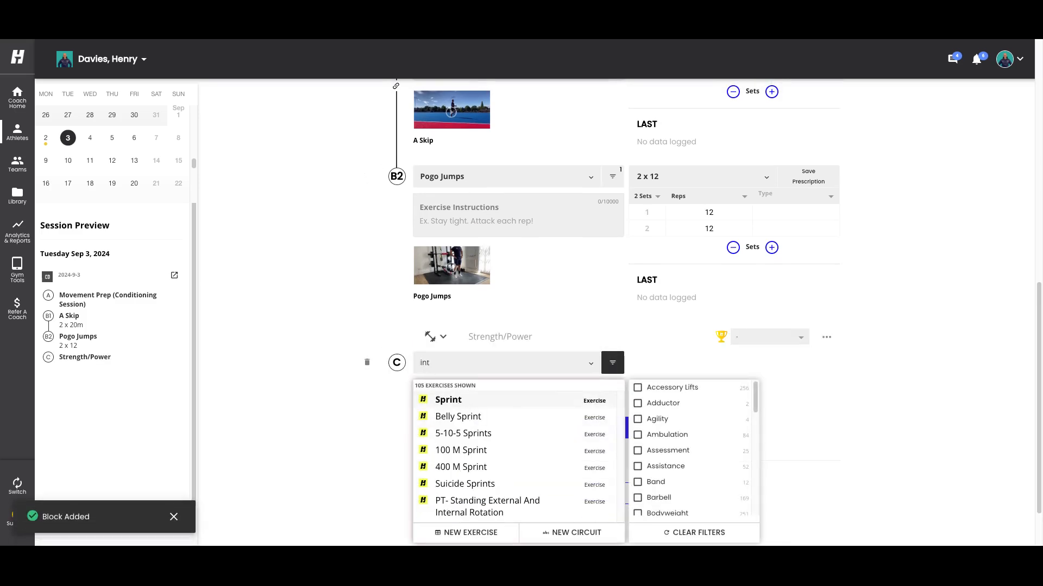
type("ensiv")
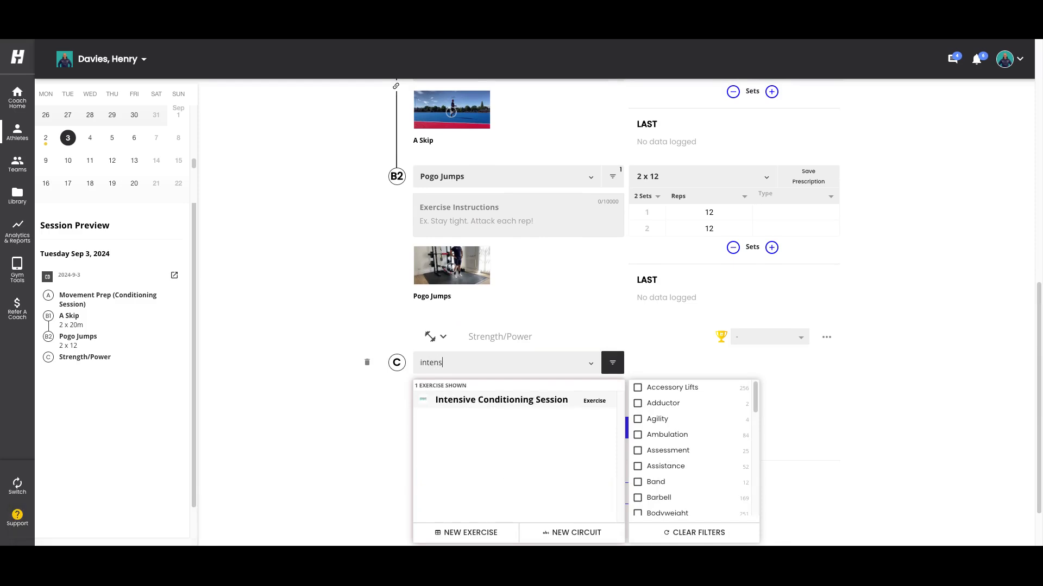
left_click(515, 400)
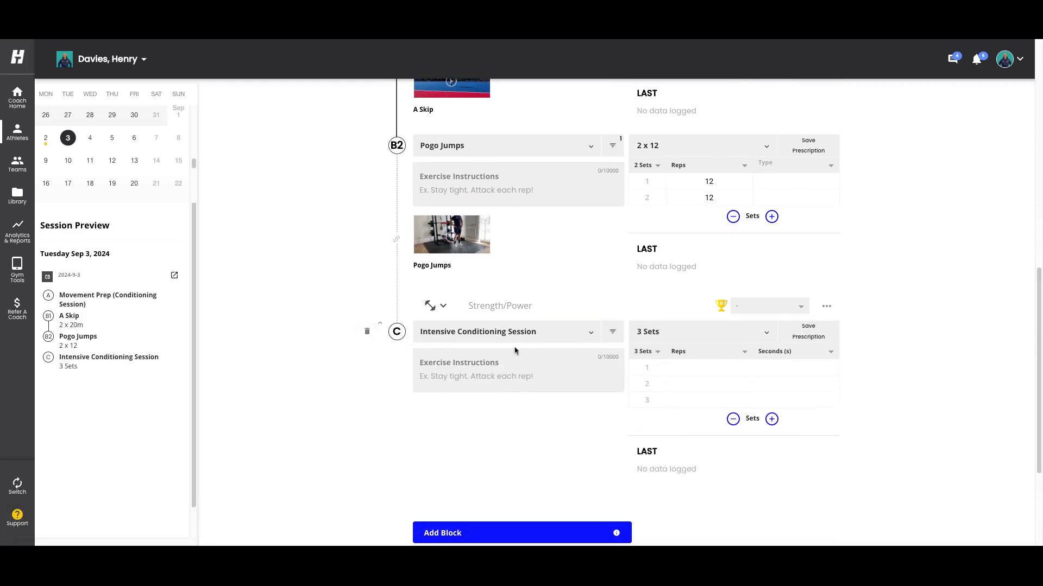
left_click(433, 305)
left_click(461, 399)
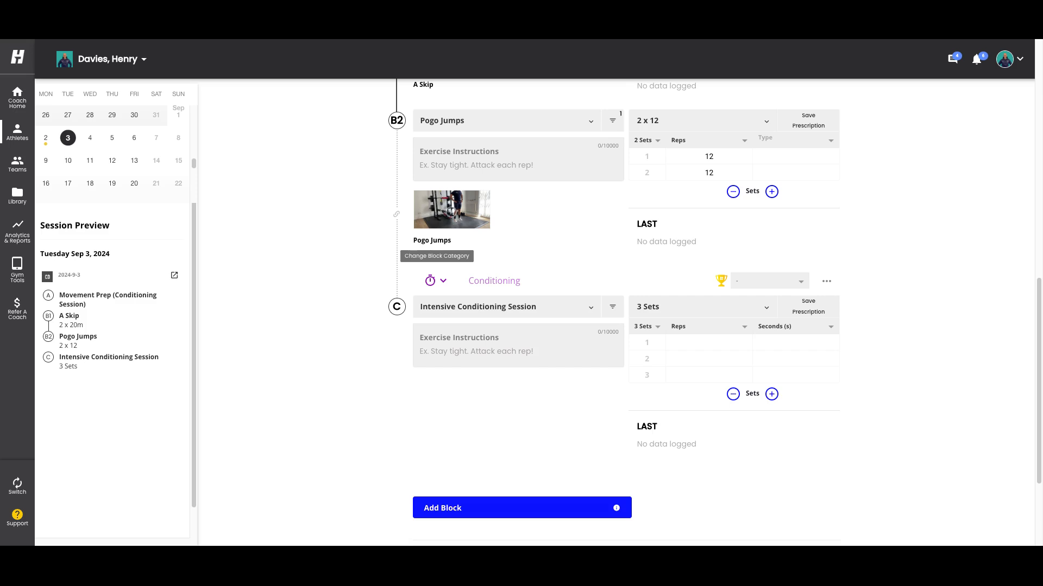
Prescribe two sets of 10 reps at 20 seconds for the Intensive Conditioning Session
left_click(703, 341)
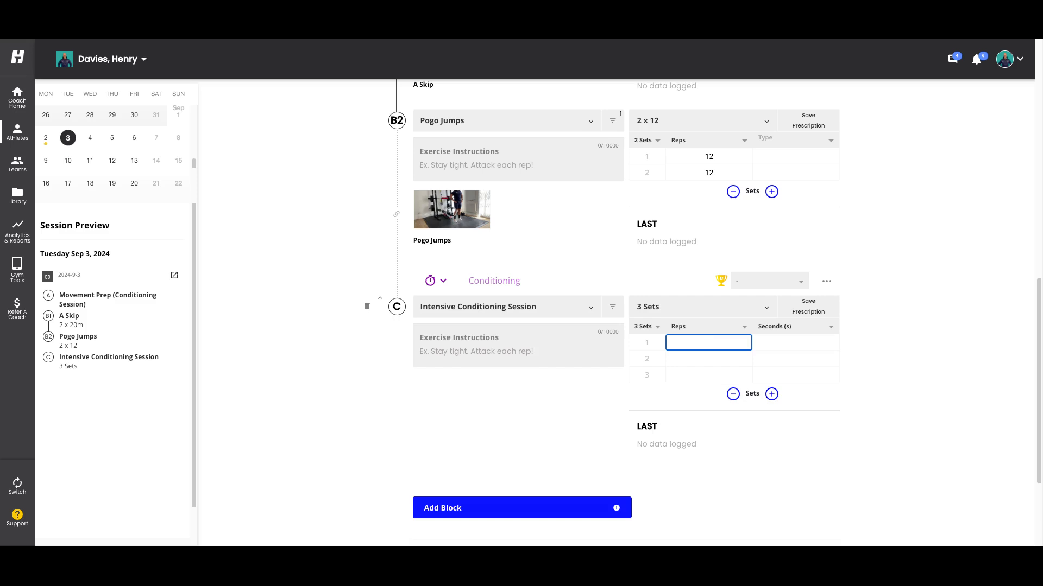
left_click(785, 343)
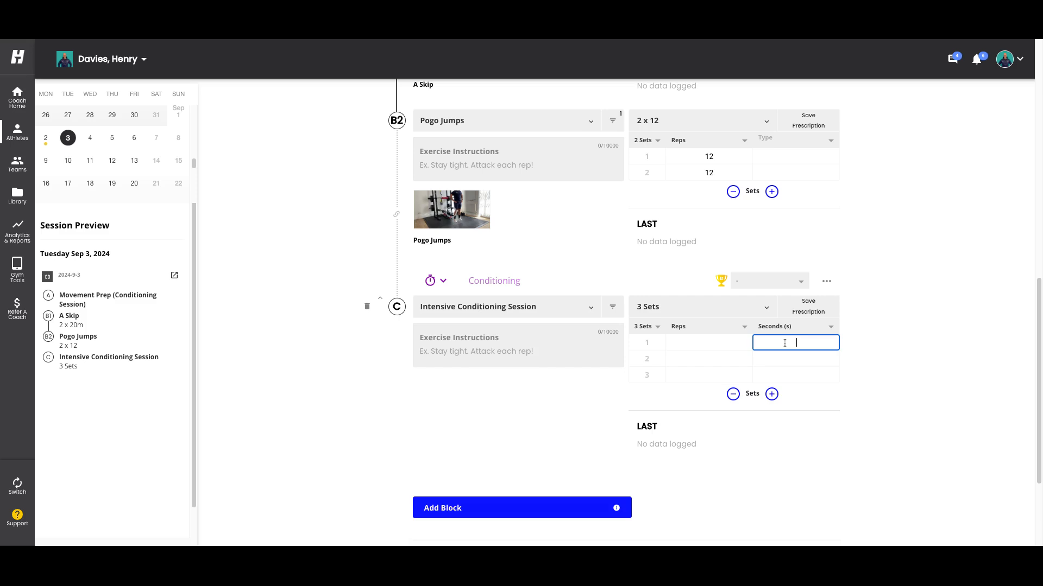
type("20")
left_click(678, 341)
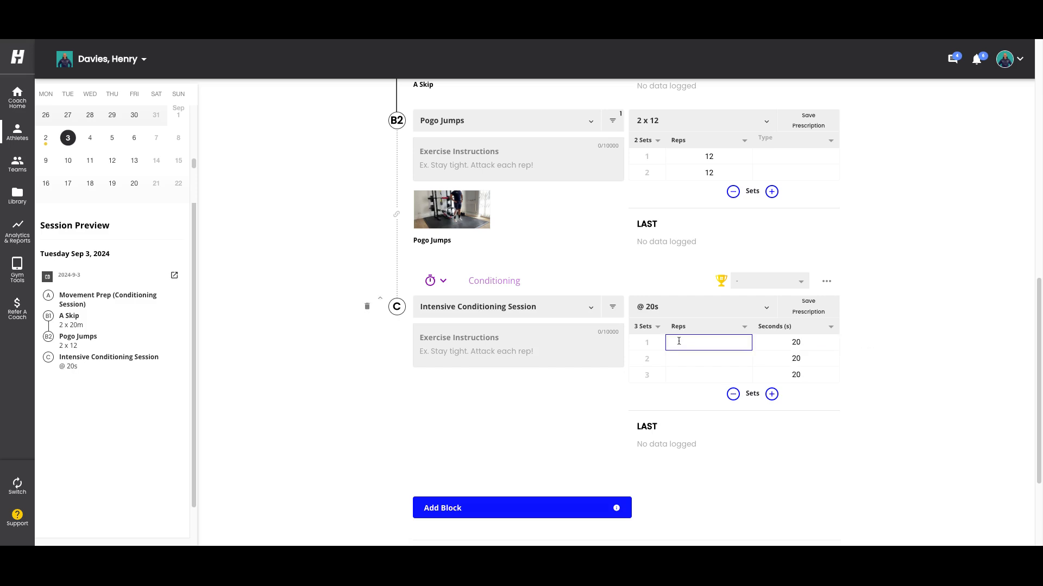
left_click(679, 360)
left_click(646, 326)
left_click(646, 360)
left_click(722, 337)
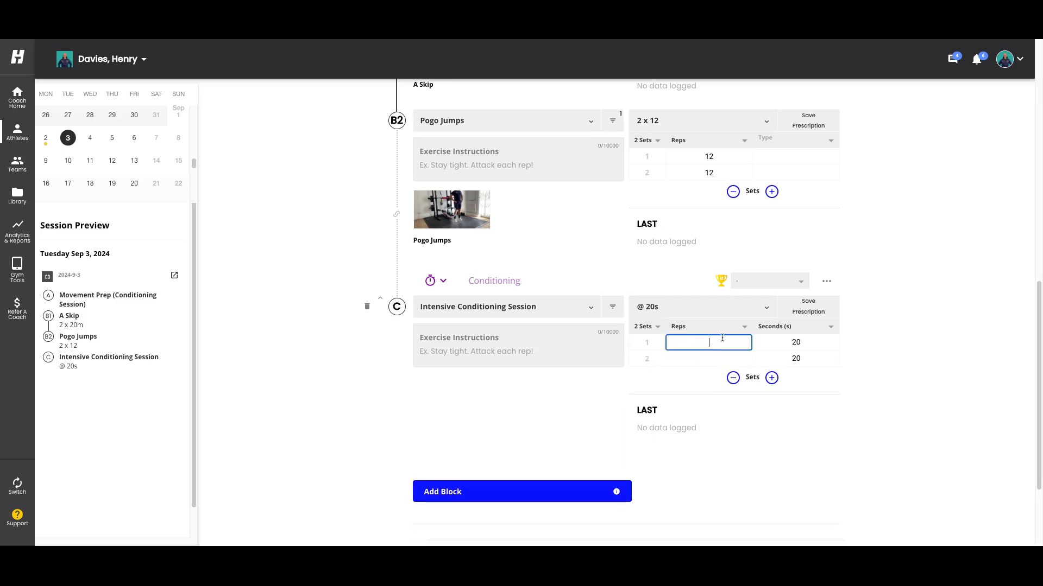
type("10")
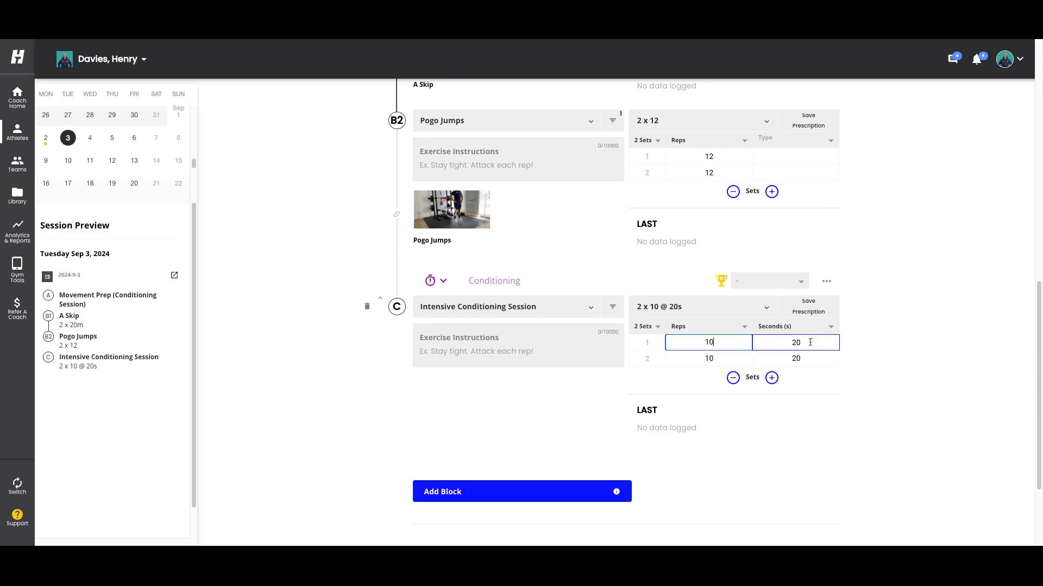
left_click(925, 350)
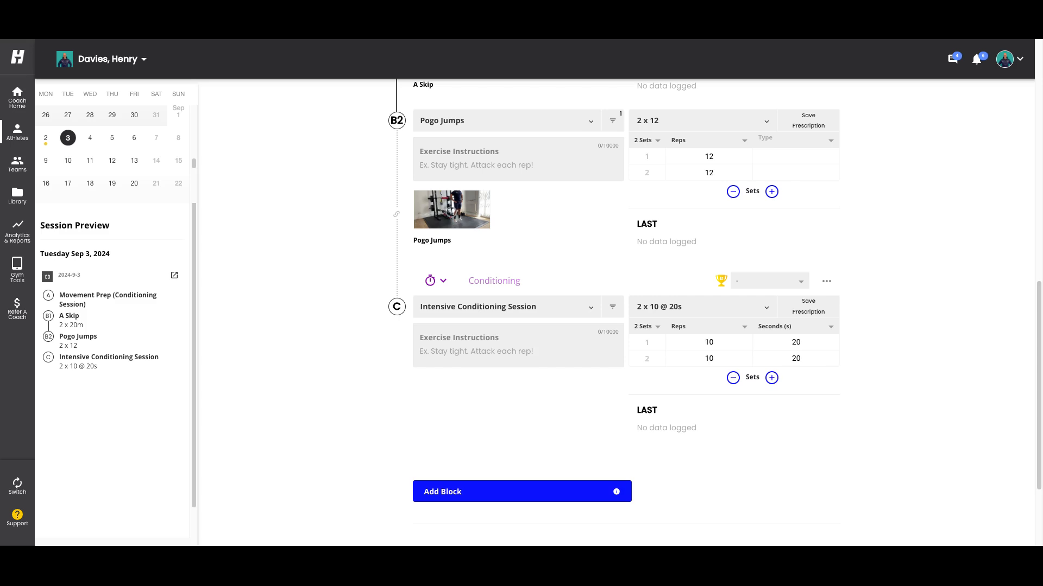
left_click(699, 336)
left_click(764, 342)
left_click(810, 359)
left_click(858, 361)
Add a block after the Intensive Conditioning Session with the "Cool Down" exercise, found by searching for "cool"
scroll(369, 338, "down", 1)
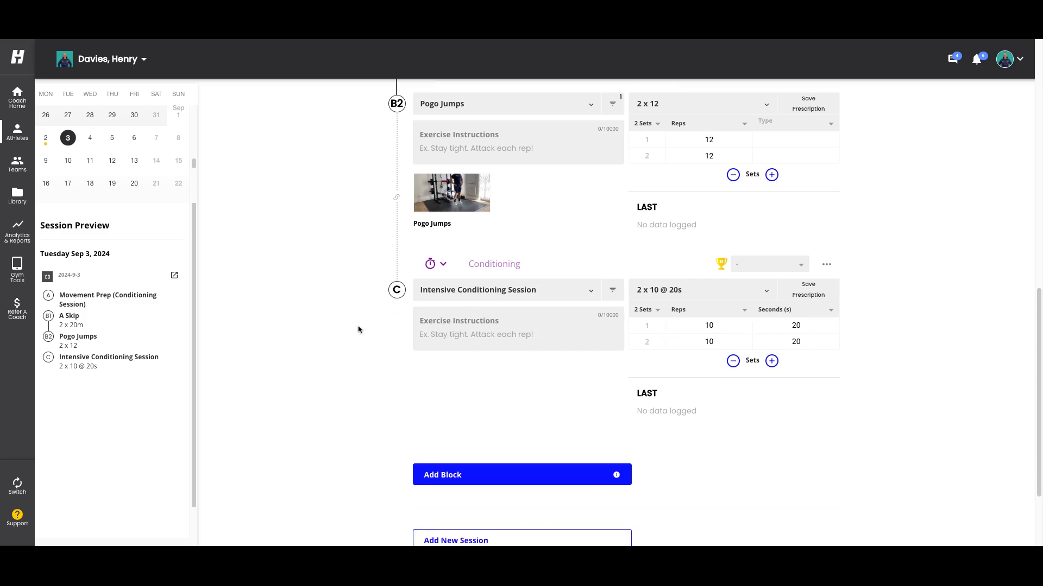
left_click(470, 478)
type("wa")
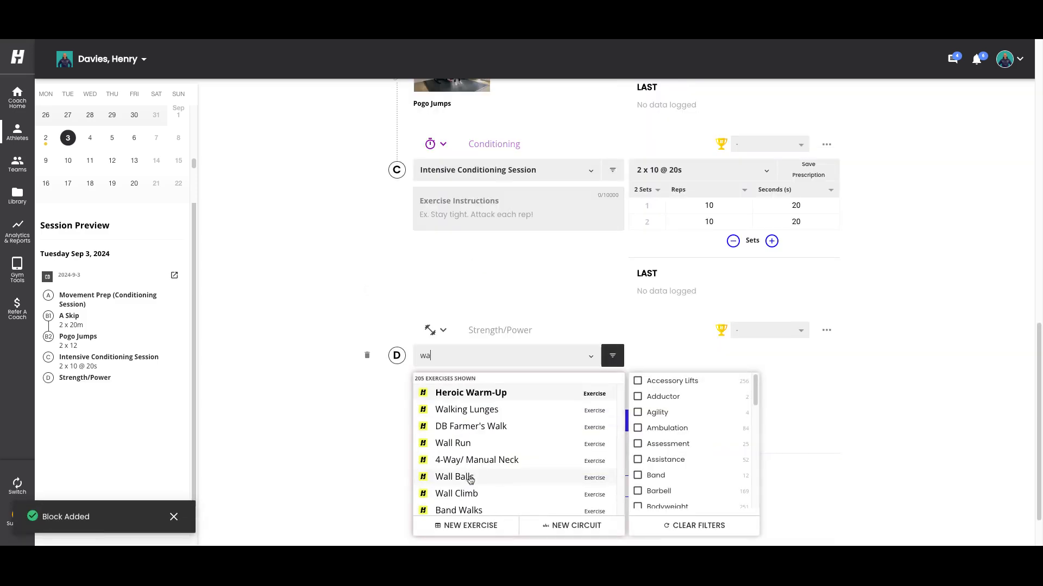
type("rm d")
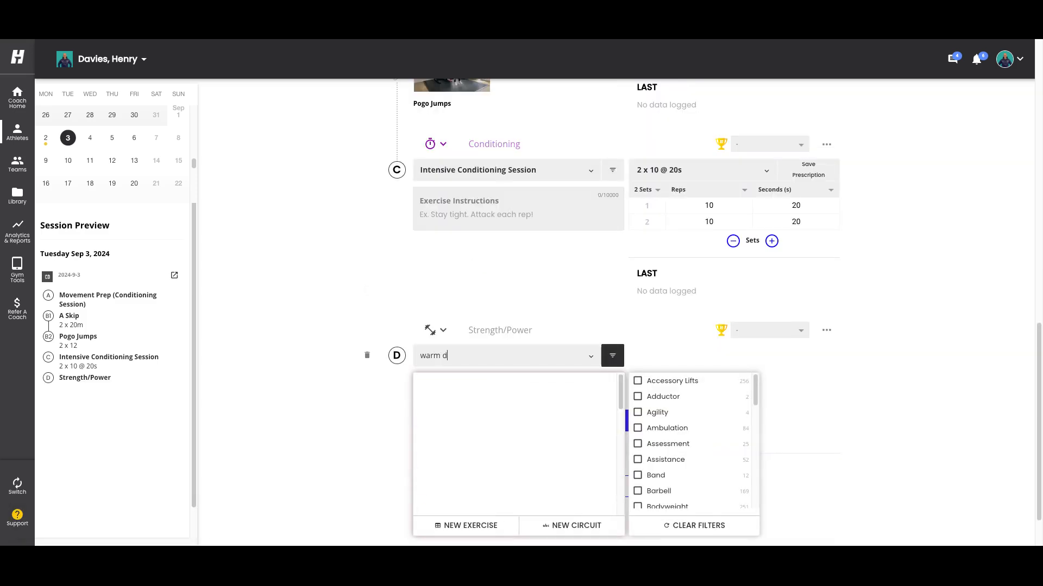
double_click(456, 350)
key("ctrl+a")
type("cool")
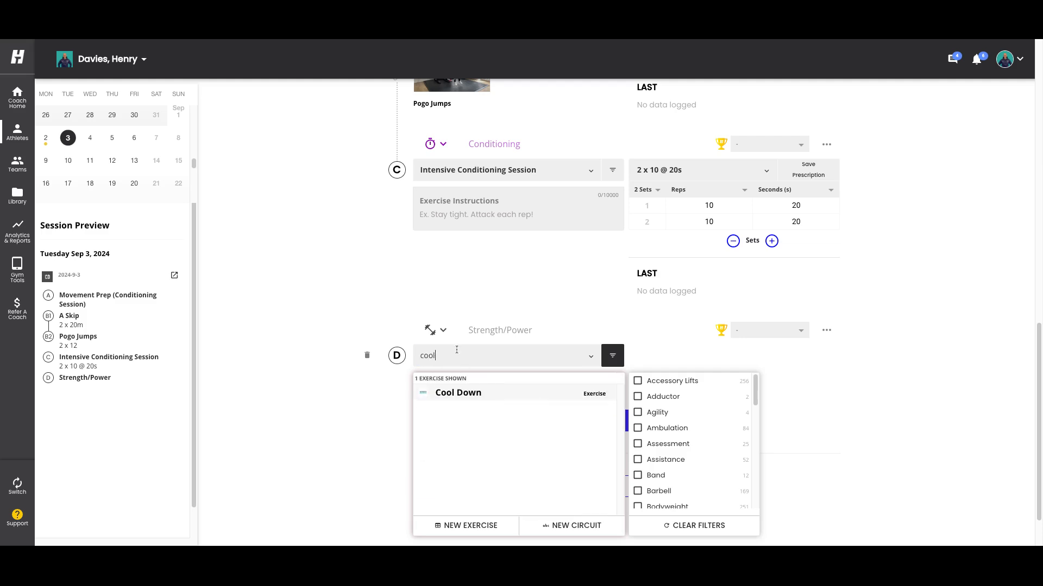
left_click(471, 395)
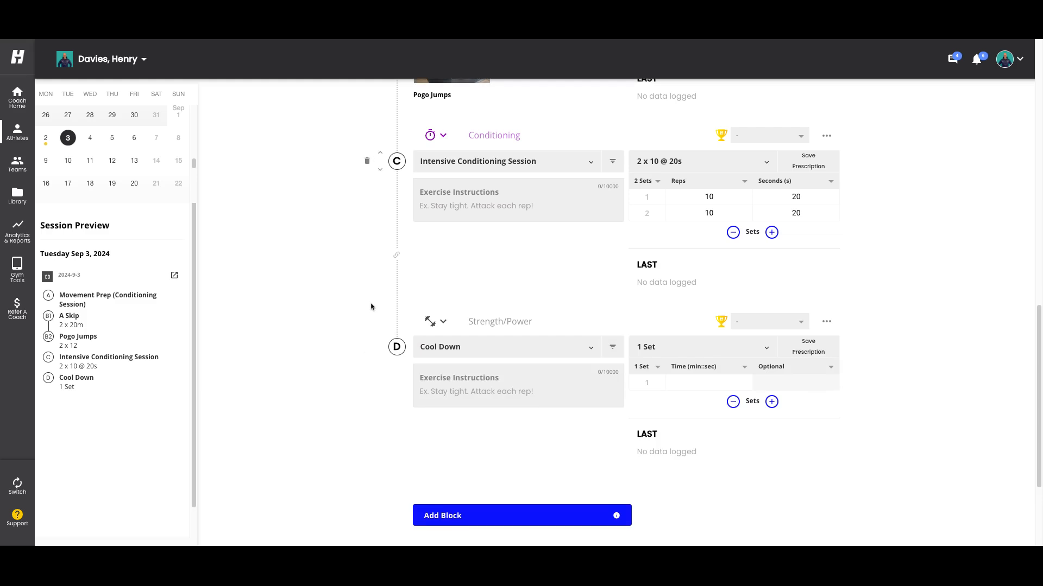
Categorize the Cool Down block as Recovery and prescribe one set of 5:00 minutes
left_click(437, 323)
left_click(457, 432)
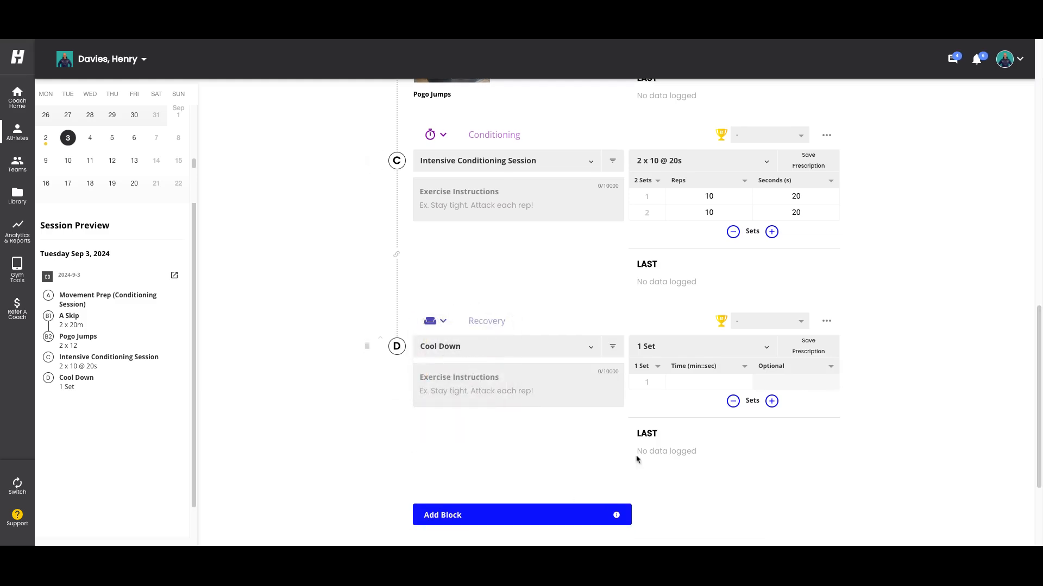
left_click(701, 380)
type("5")
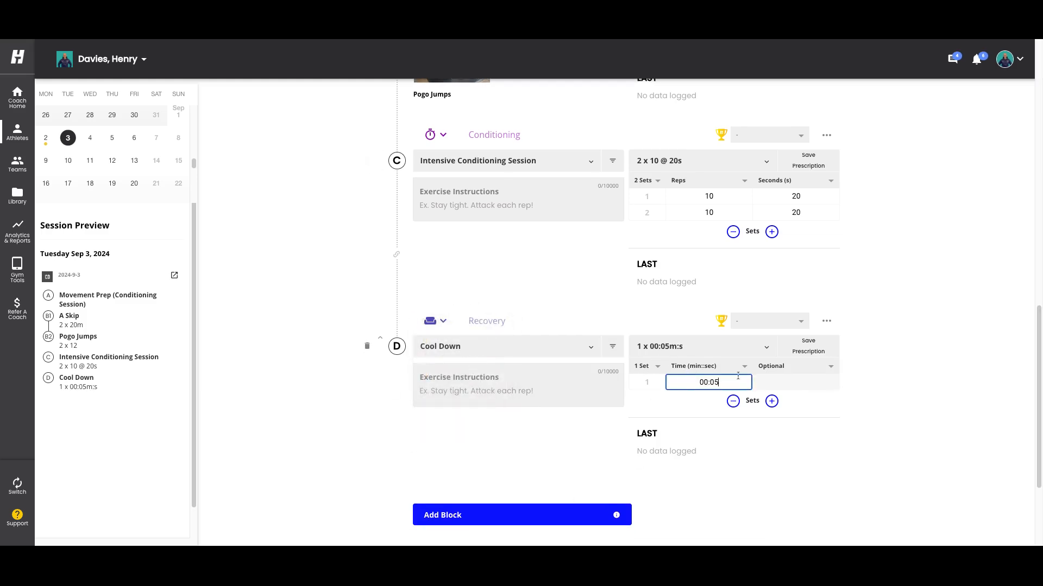
left_click(771, 383)
left_click(973, 387)
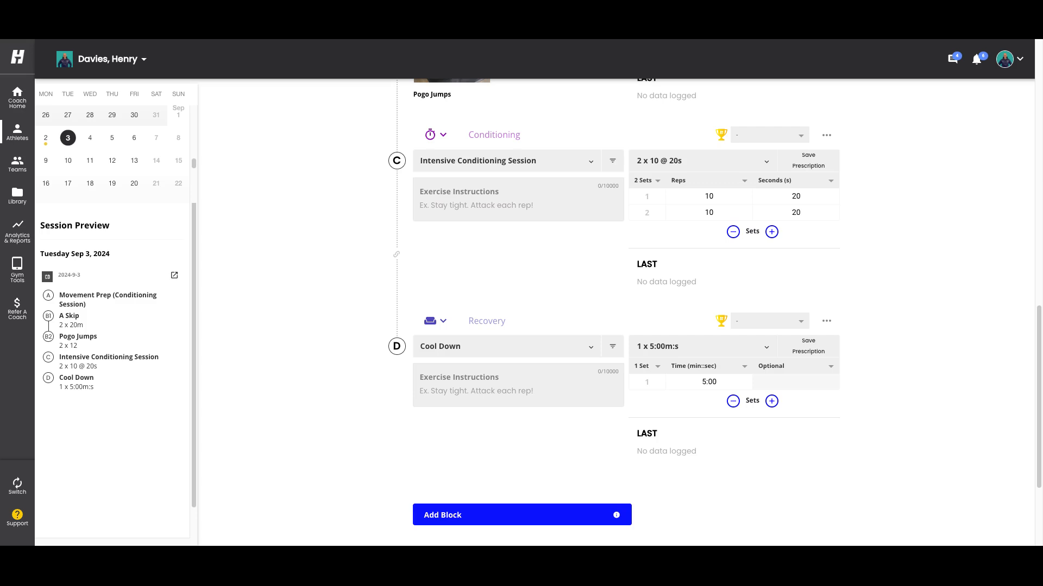
Review all blocks of the Tuesday September 3 session, from the movement prep to the cool down
scroll(344, 258, "up", 3)
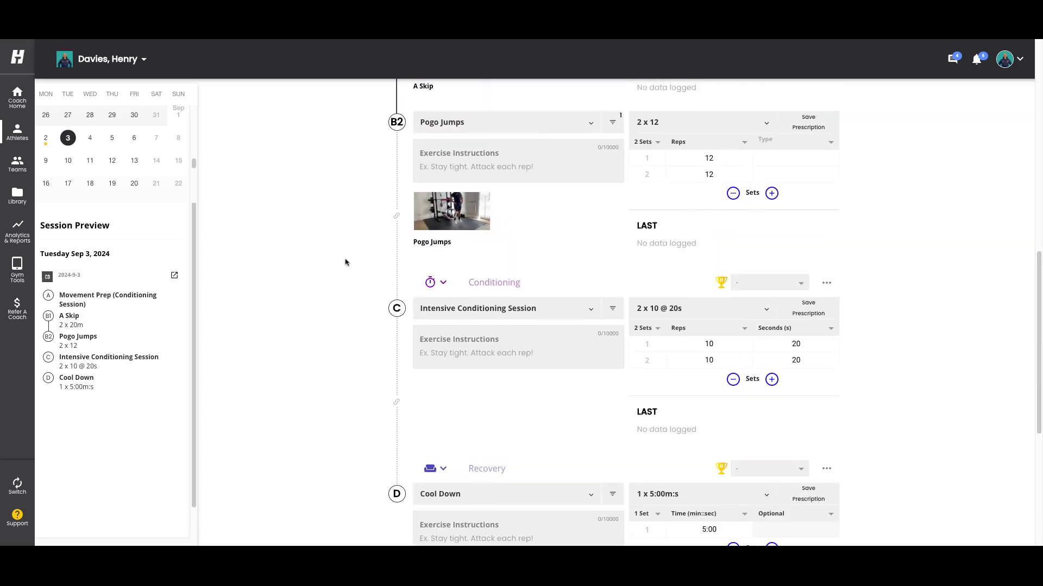
scroll(345, 261, "up", 2)
scroll(345, 261, "up", 2)
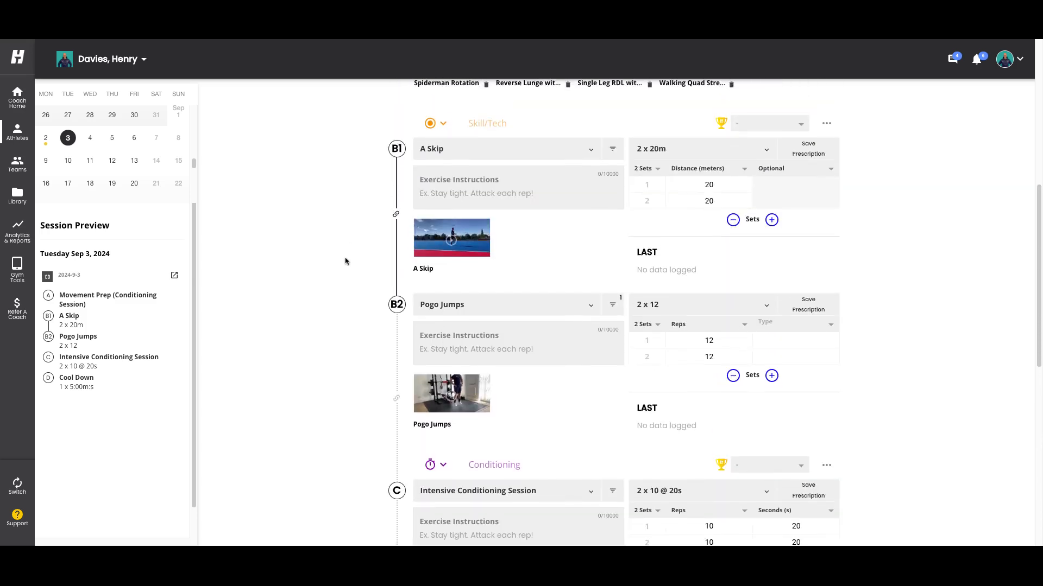
scroll(345, 261, "up", 3)
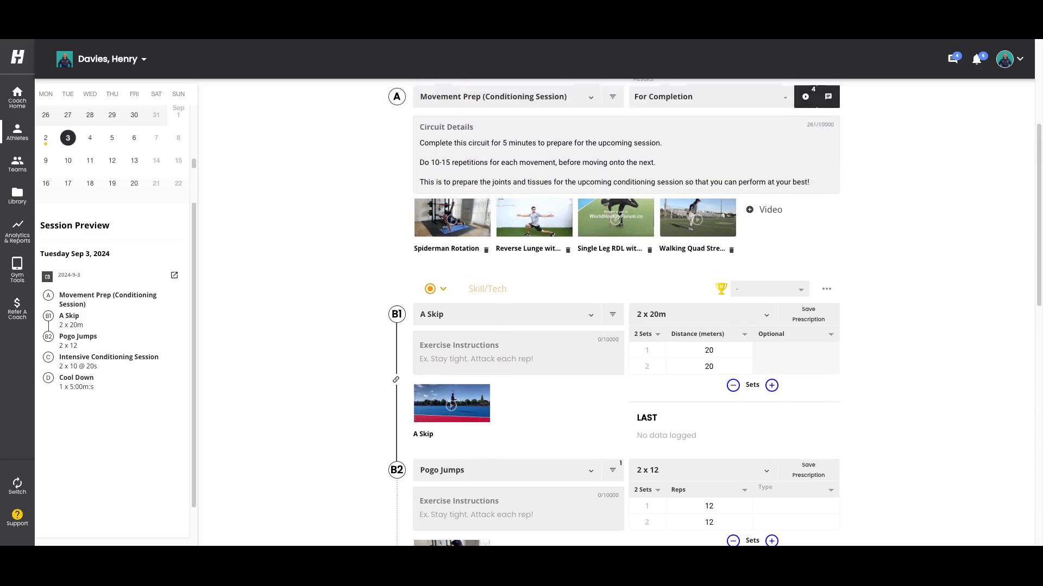
scroll(334, 206, "down", 3)
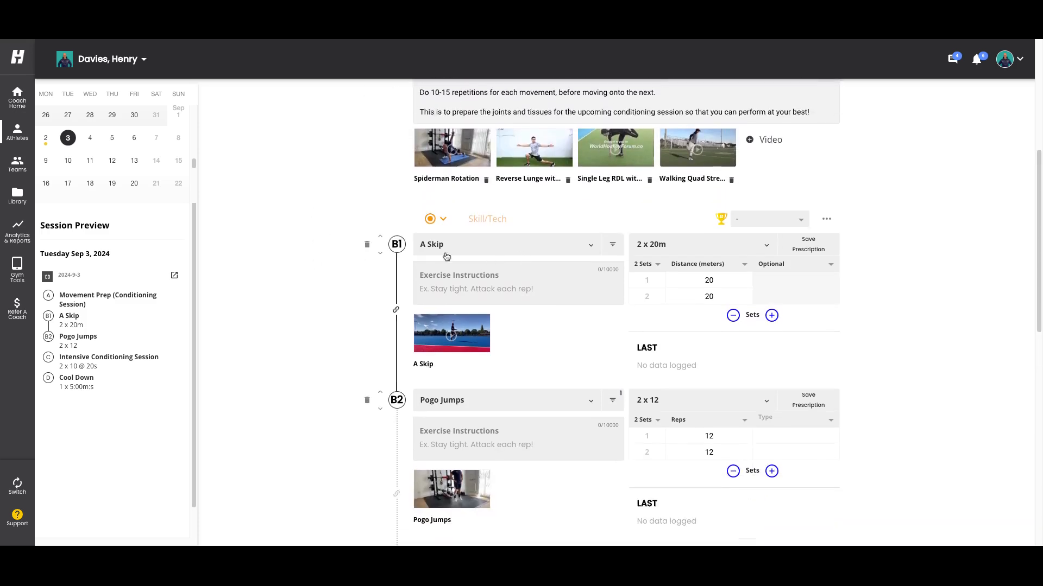
scroll(346, 252, "down", 5)
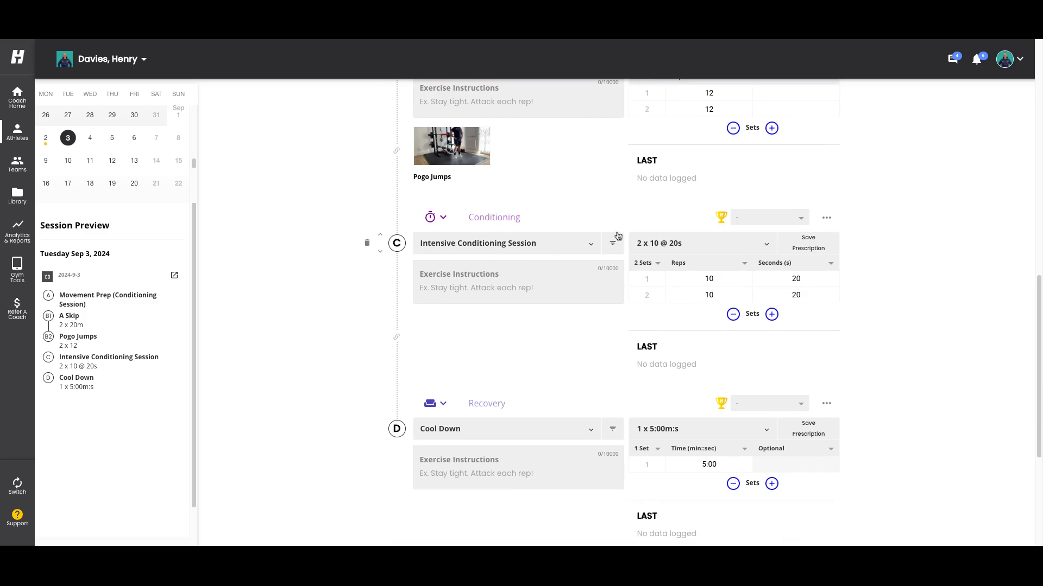
scroll(340, 260, "down", 1)
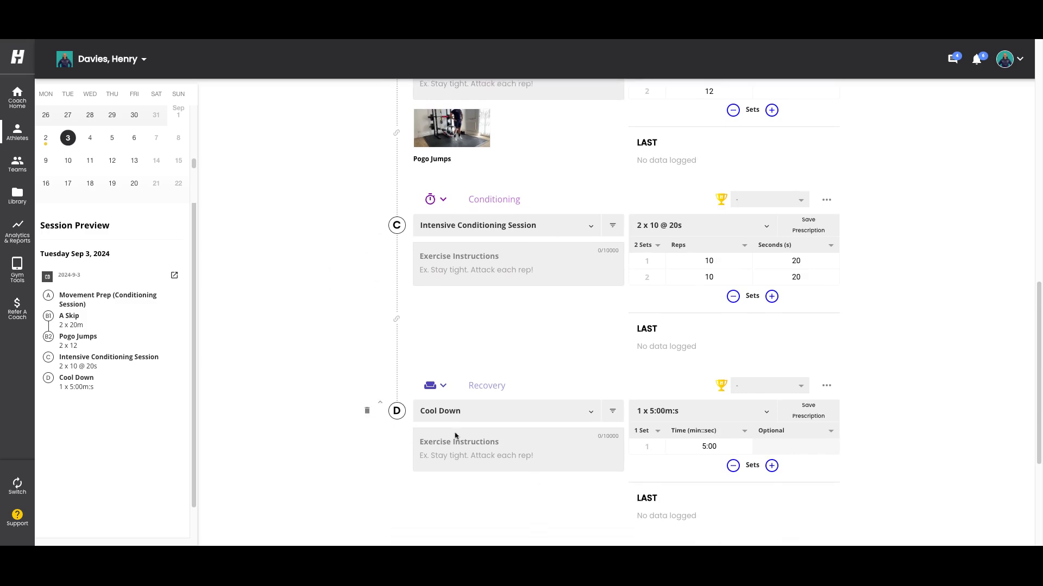
scroll(345, 216, "up", 15)
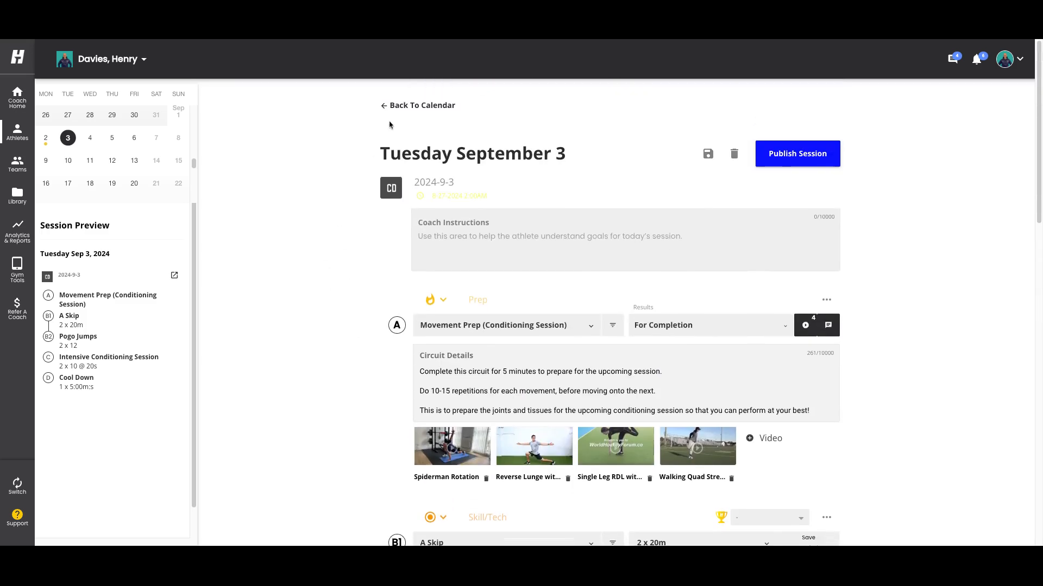
Return to the calendar and rename the Tuesday September 3 session "Conditioning 1"
left_click(398, 108)
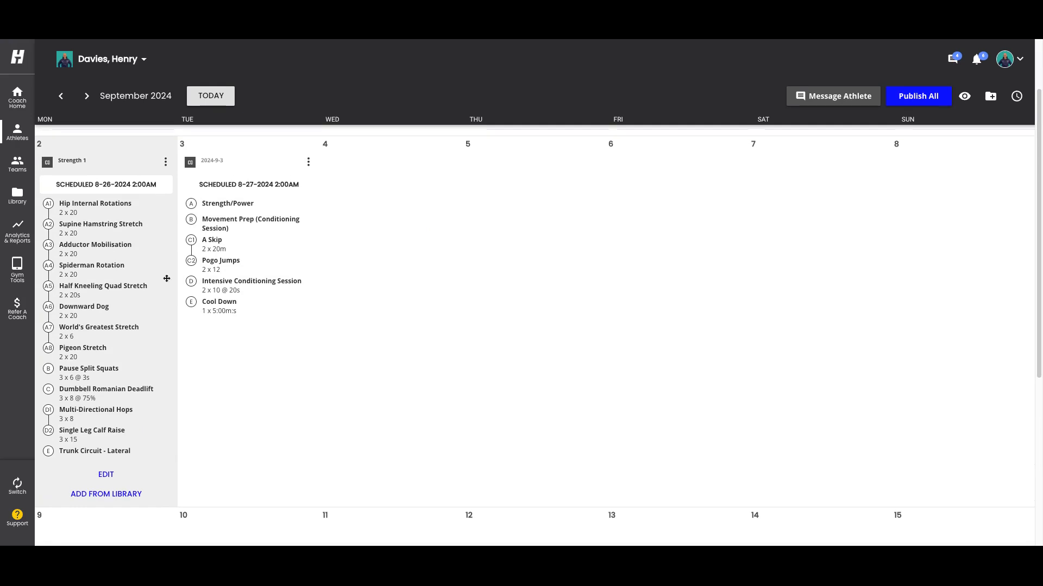
left_click(211, 161)
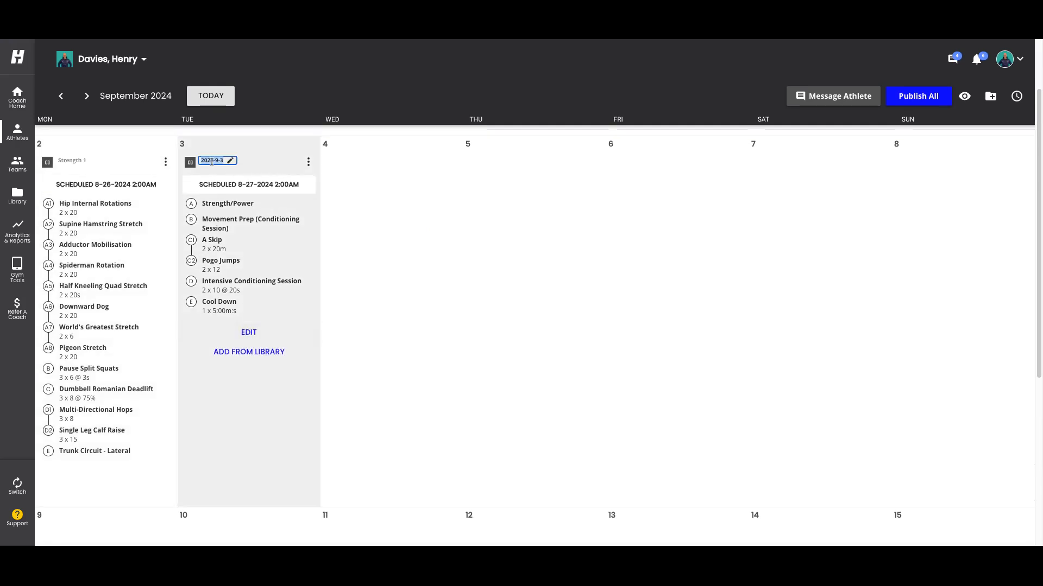
type("Conditioning 1")
key("Return")
Copy the Conditioning 1 session and paste it onto Thursday September 5
right_click(256, 224)
left_click(315, 239)
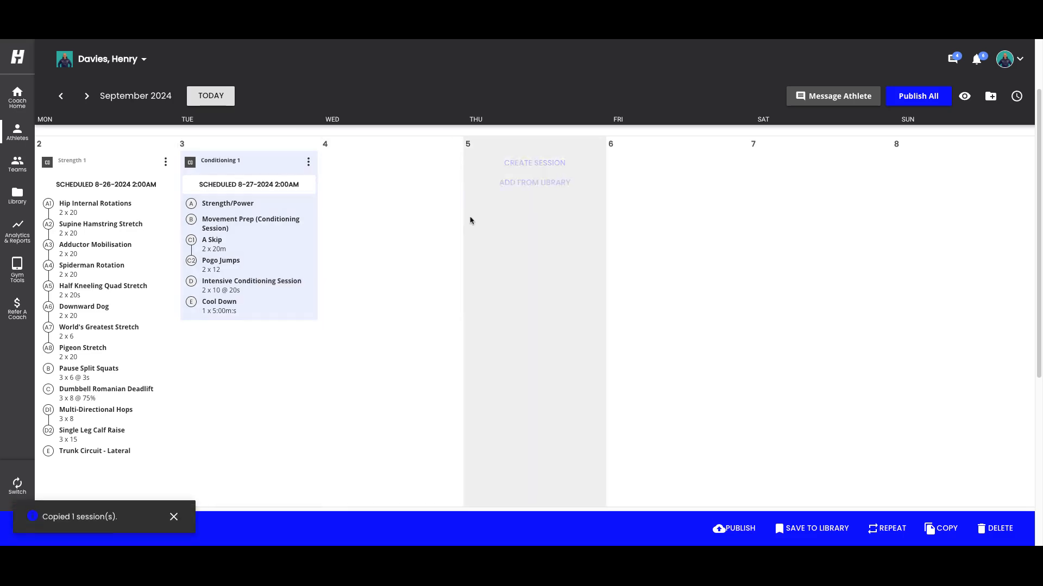
right_click(470, 220)
left_click(550, 252)
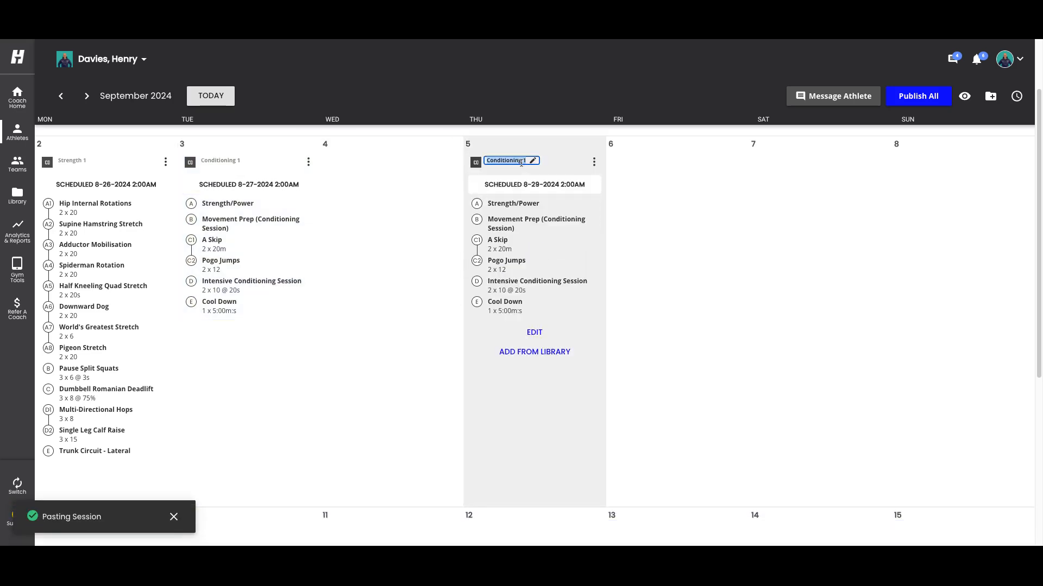
Rename the pasted Thursday September 5 session "Conditioning 2"
left_click(522, 162)
key("BackSpace")
type("2")
key("Return")
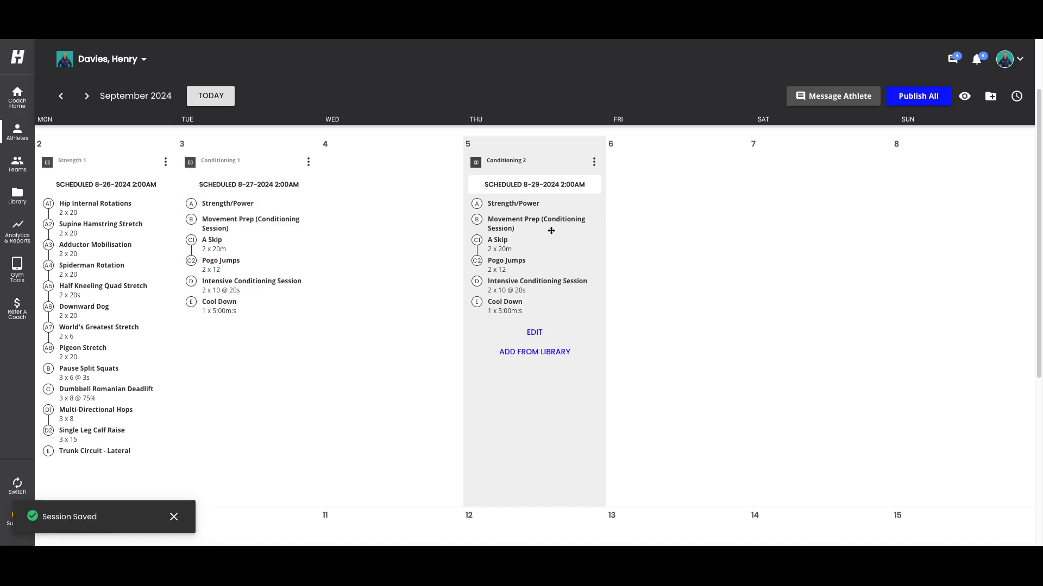
Open the Thursday Conditioning 2 session for editing and look over its first blocks
left_click(593, 164)
left_click(630, 201)
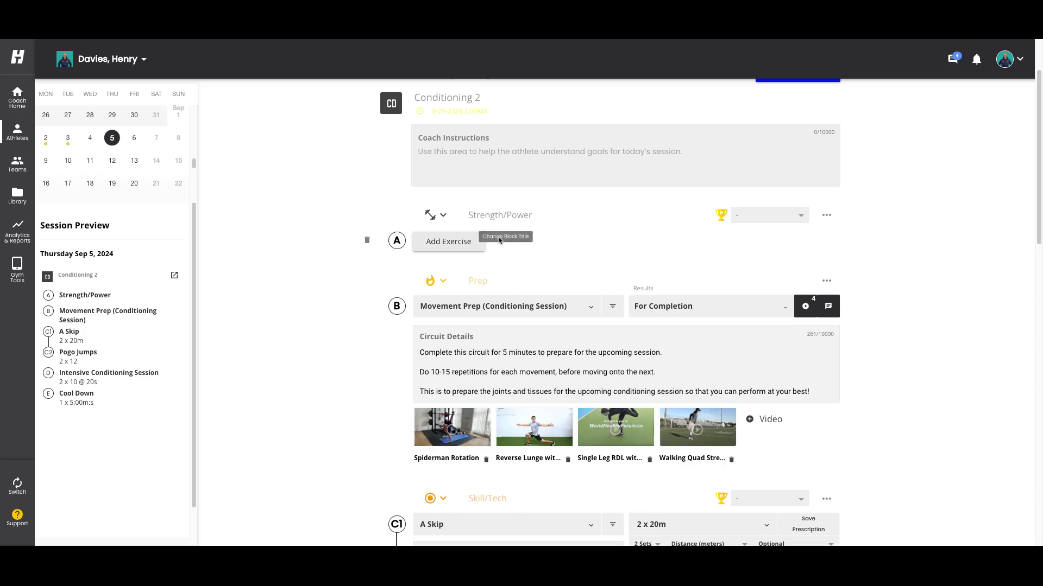
scroll(322, 232, "up", 2)
scroll(322, 232, "down", 3)
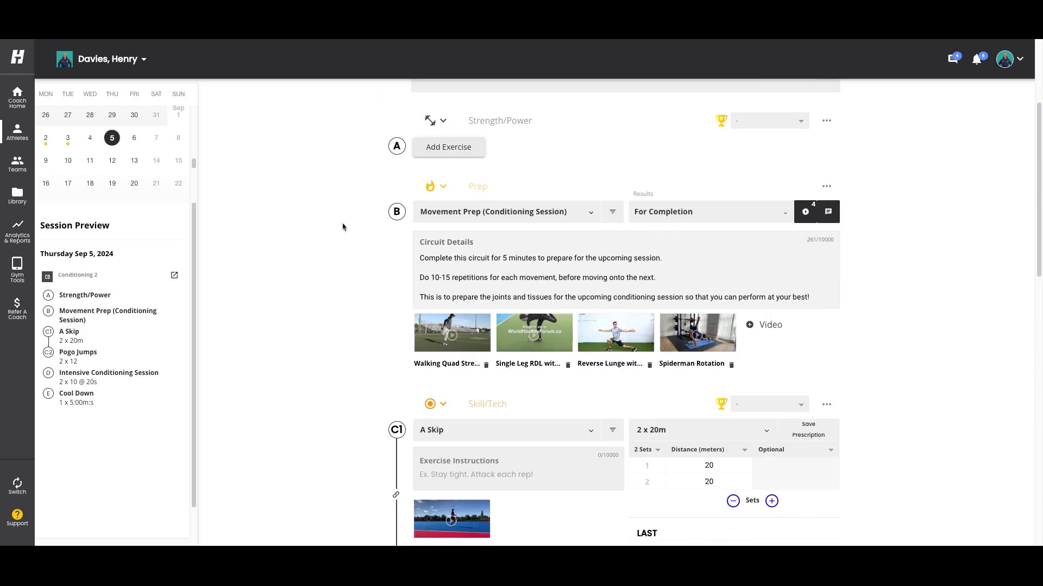
Replace exercise C1 of the Conditioning 2 session with Straight Leg Runs
scroll(315, 248, "down", 1)
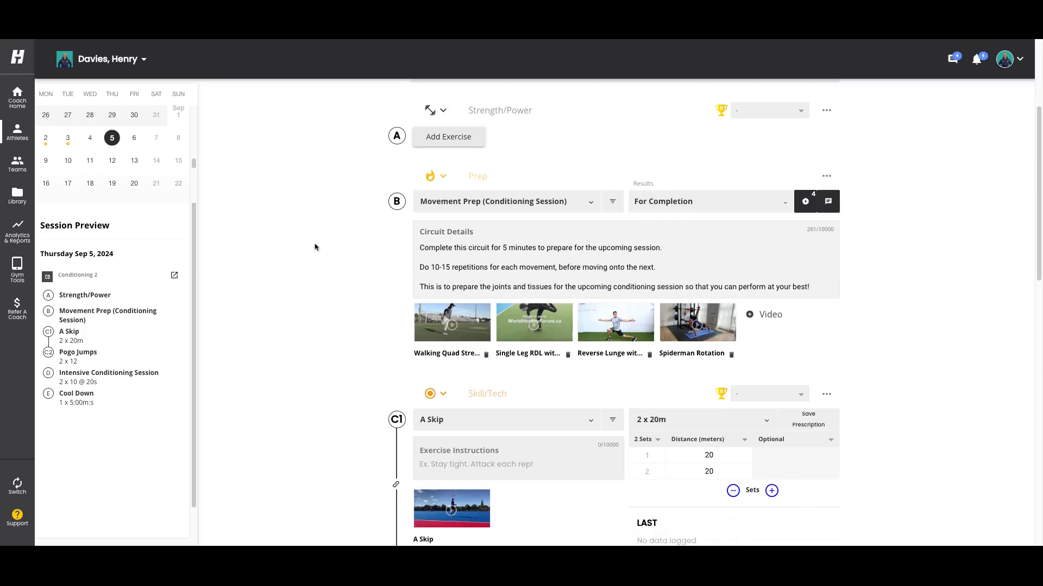
scroll(337, 246, "down", 4)
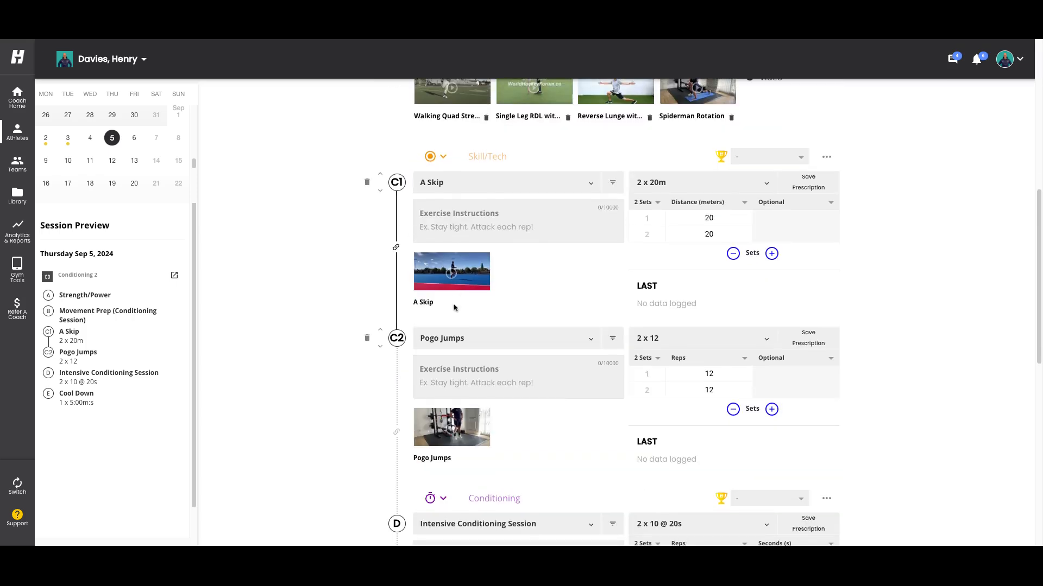
left_click(465, 191)
type("str")
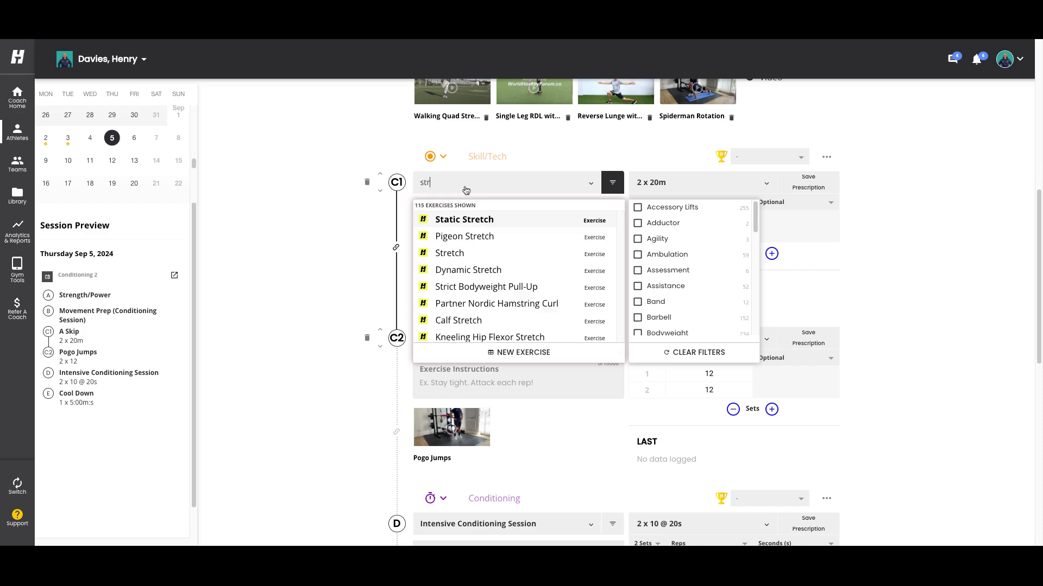
type("aight")
left_click(485, 277)
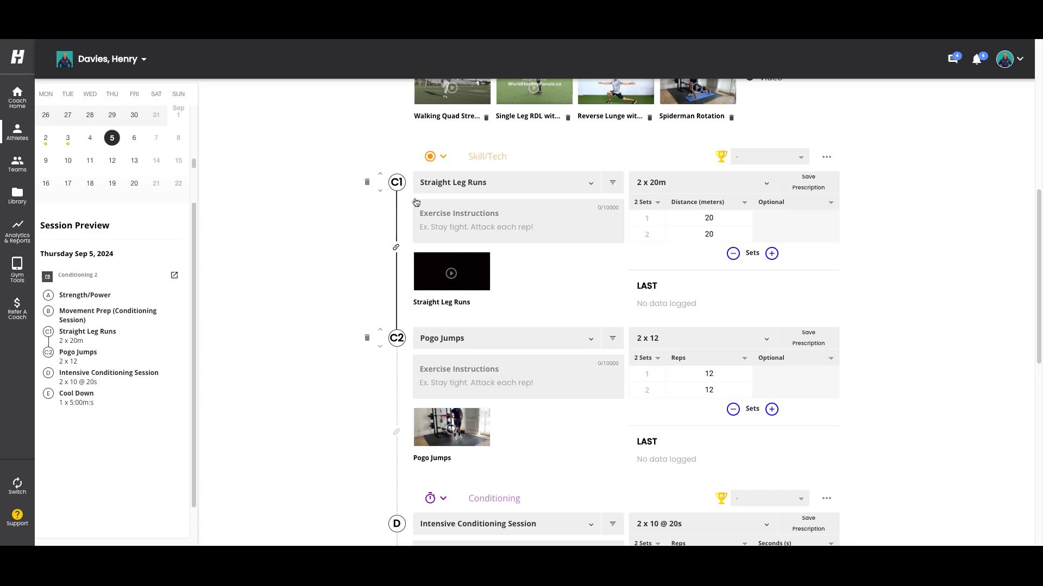
Replace exercise C2 with Lateral Pogo Jumps
scroll(465, 336, "down", 1)
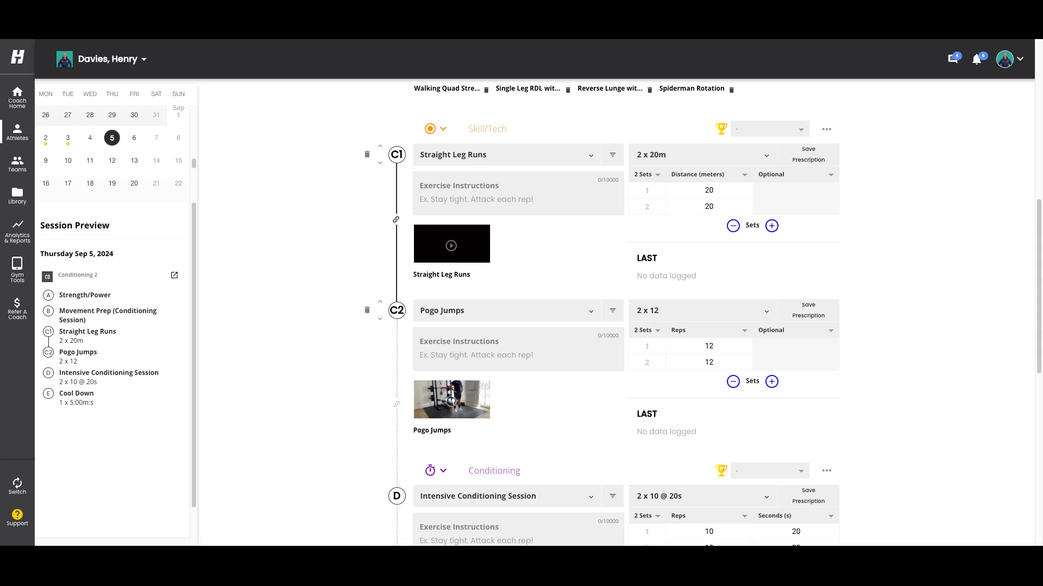
left_click(472, 312)
type("lateral")
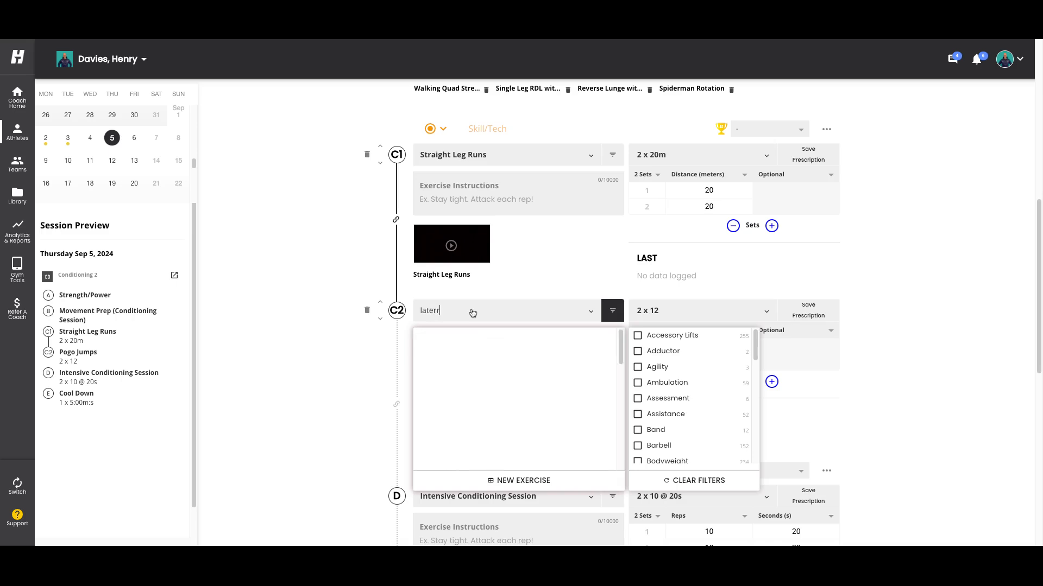
type("po")
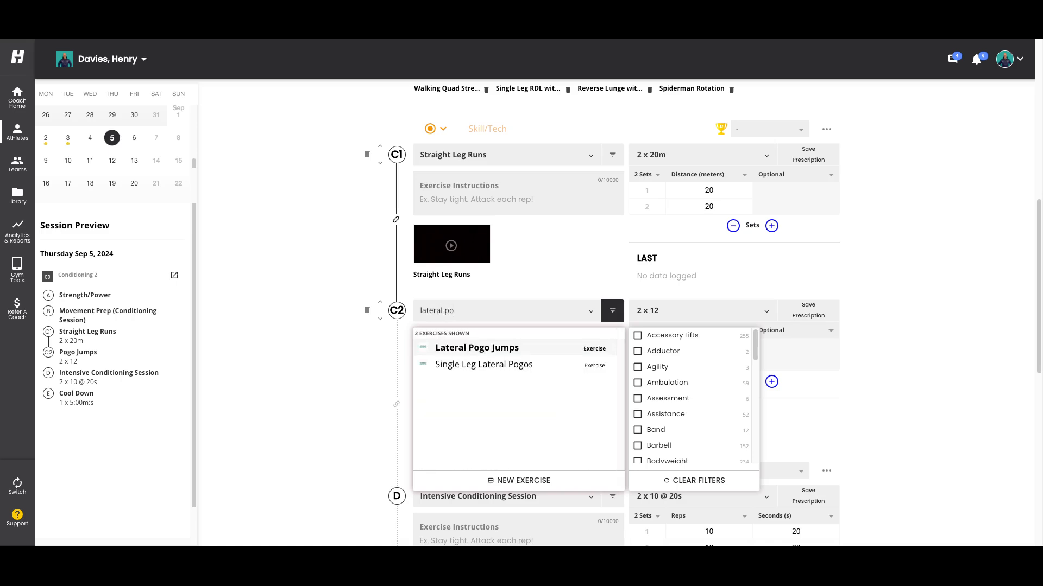
left_click(496, 351)
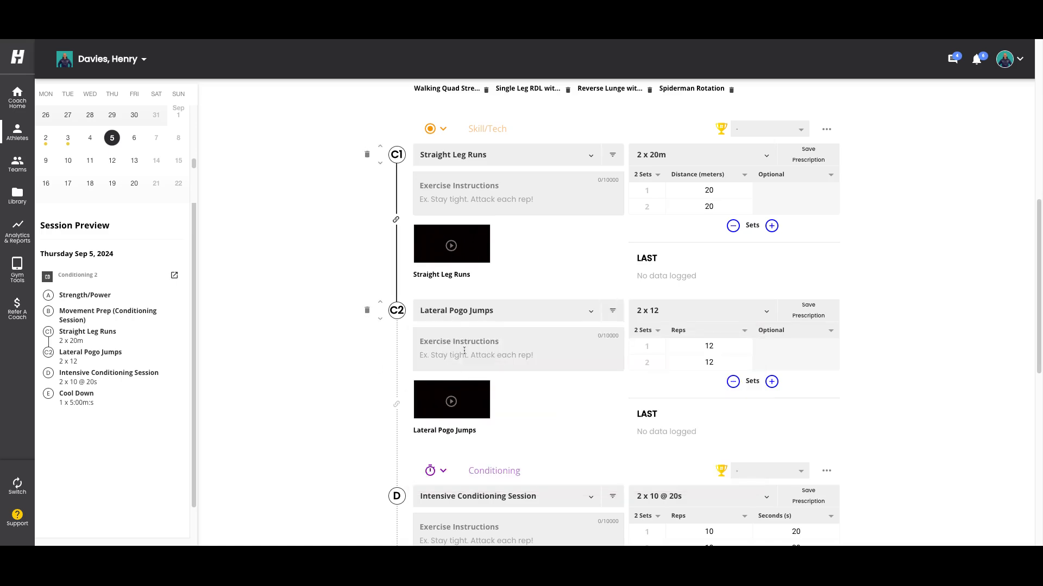
Set the Lateral Pogo Jumps to 8 reps for both sets
scroll(417, 350, "down", 1)
left_click(708, 332)
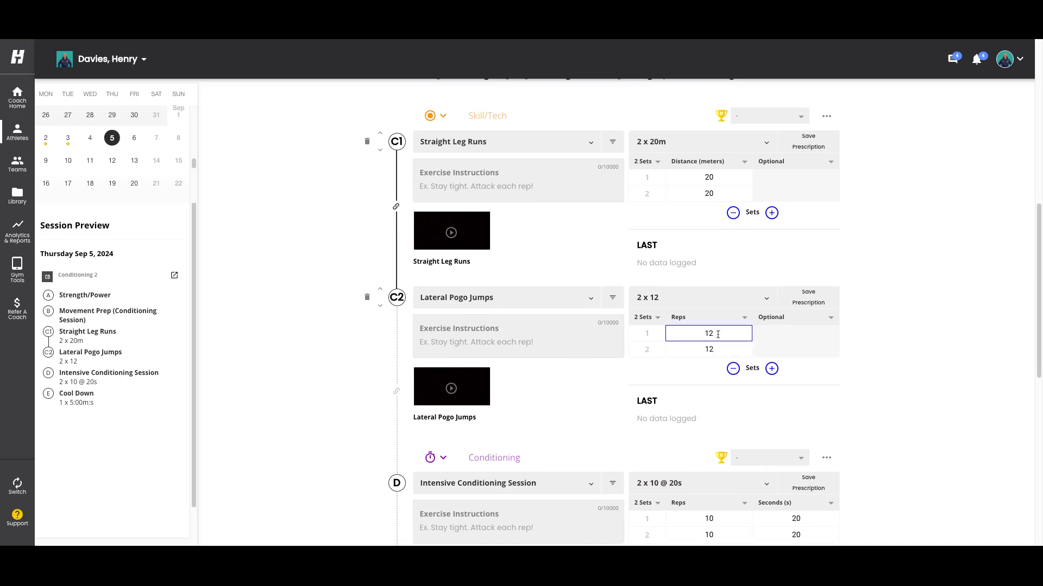
double_click(708, 333)
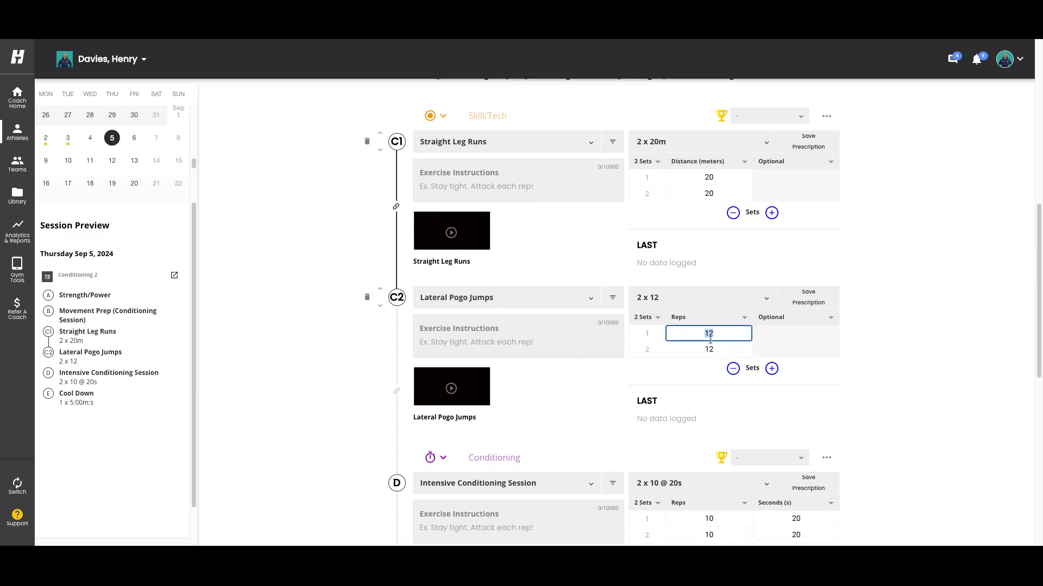
type("8")
left_click(953, 351)
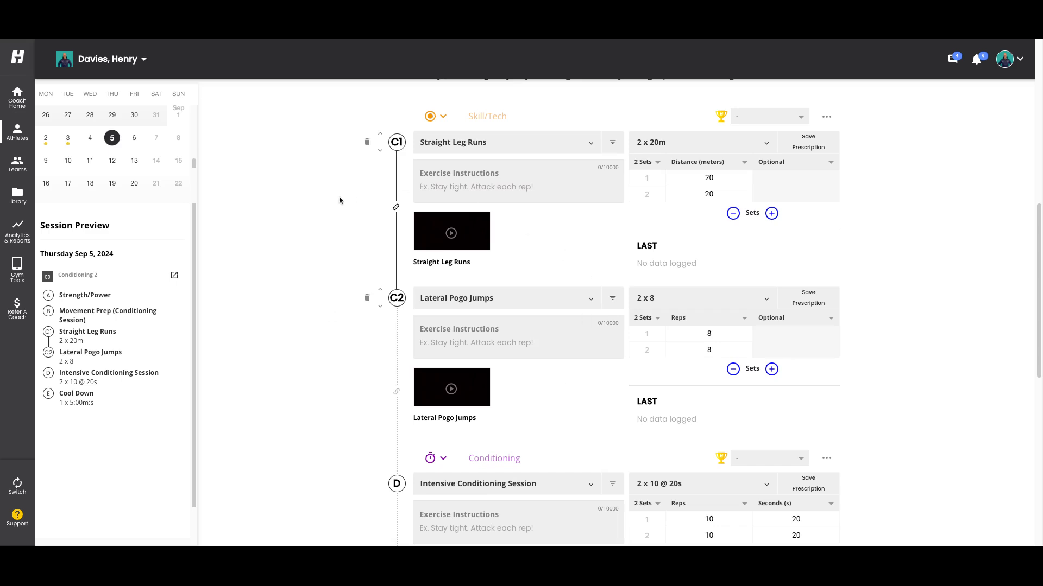
Set the Intensive Conditioning Session prescription to 3 sets of 6 reps at 5 seconds
scroll(341, 247, "down", 3)
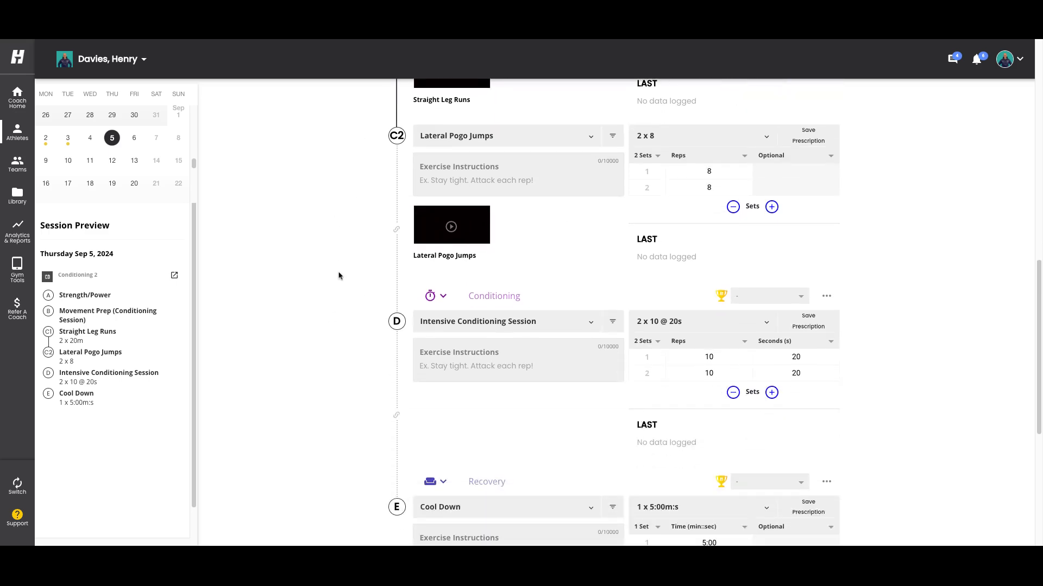
scroll(527, 325, "down", 1)
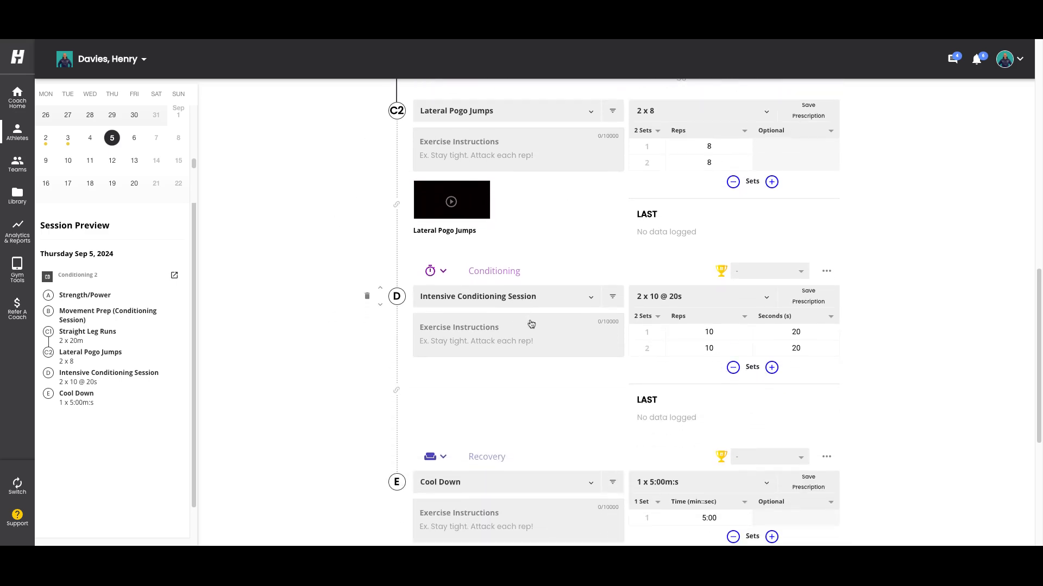
left_click(808, 335)
type("5")
left_click(885, 325)
mouse_move(841, 335)
left_click(747, 327)
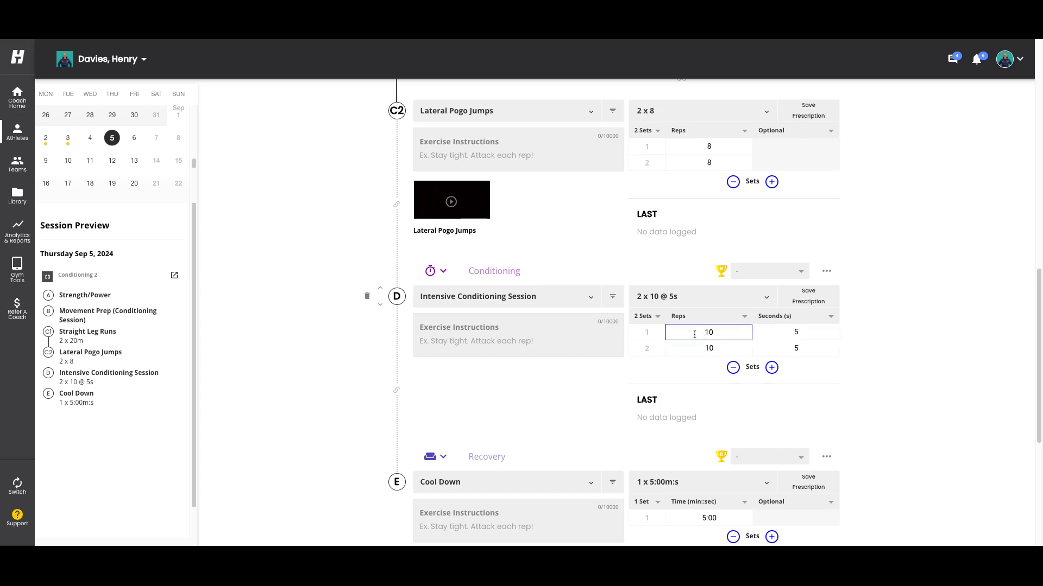
double_click(717, 332)
type("6")
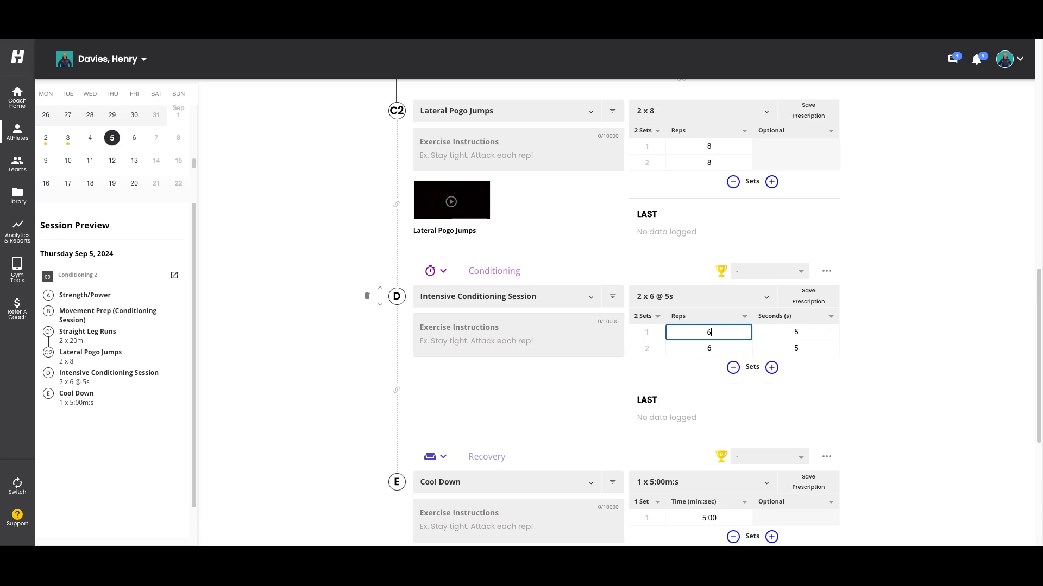
left_click(651, 317)
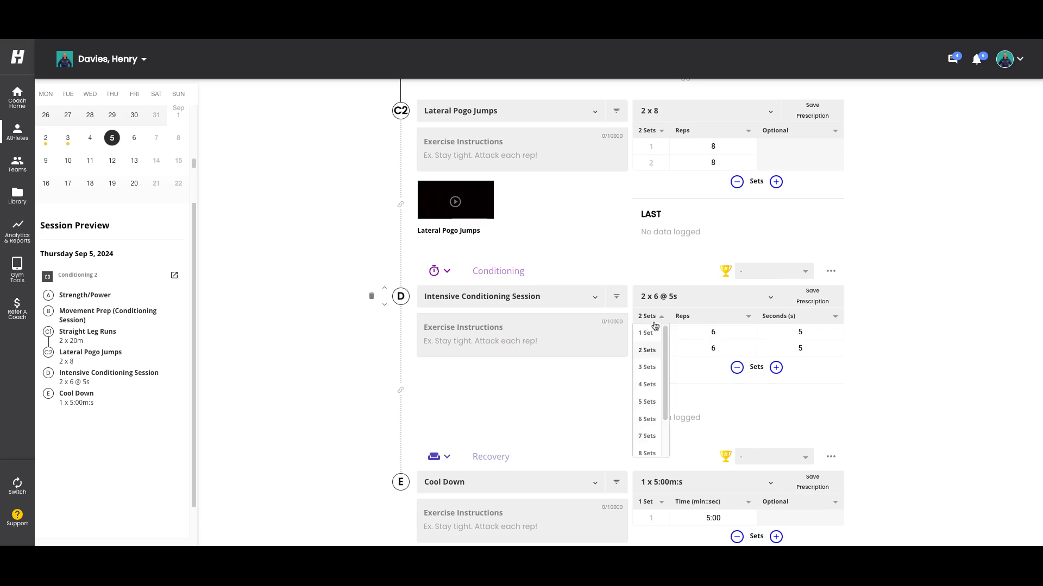
left_click(654, 371)
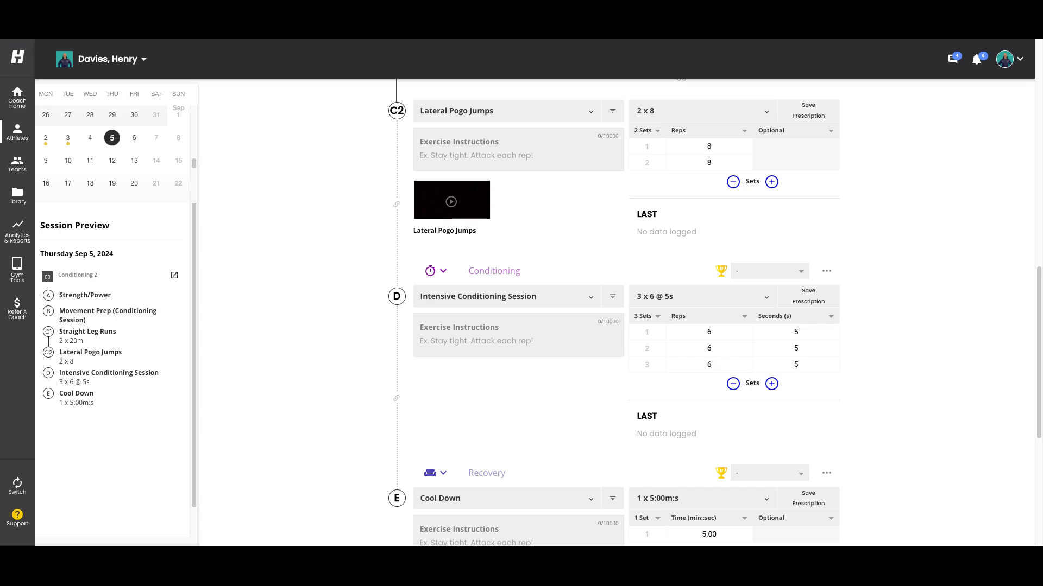
Review the edited Conditioning 2 blocks, compare them with Tuesday's session preview and return to the calendar
scroll(876, 356, "down", 1)
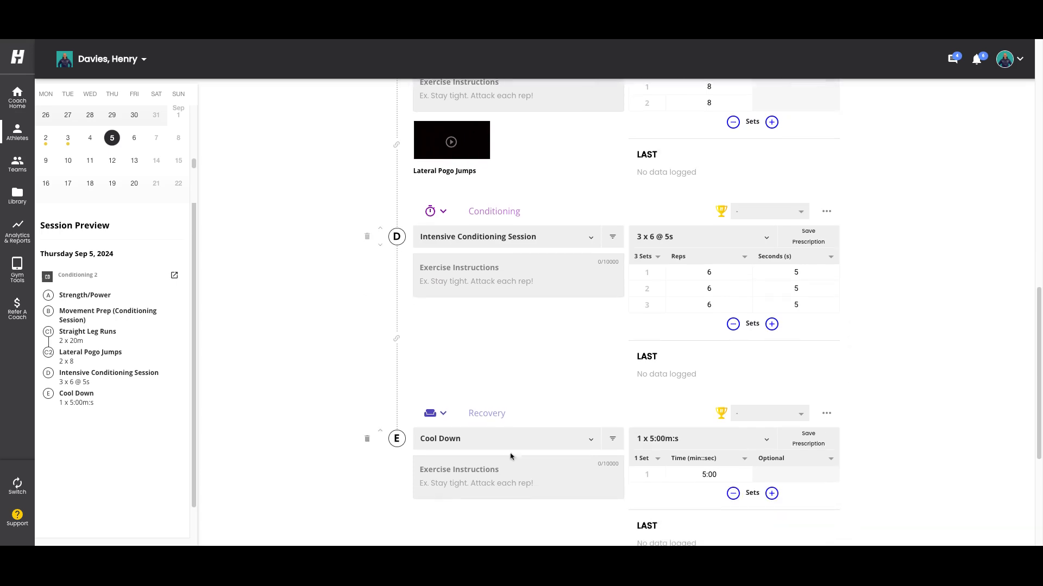
scroll(852, 272, "up", 3)
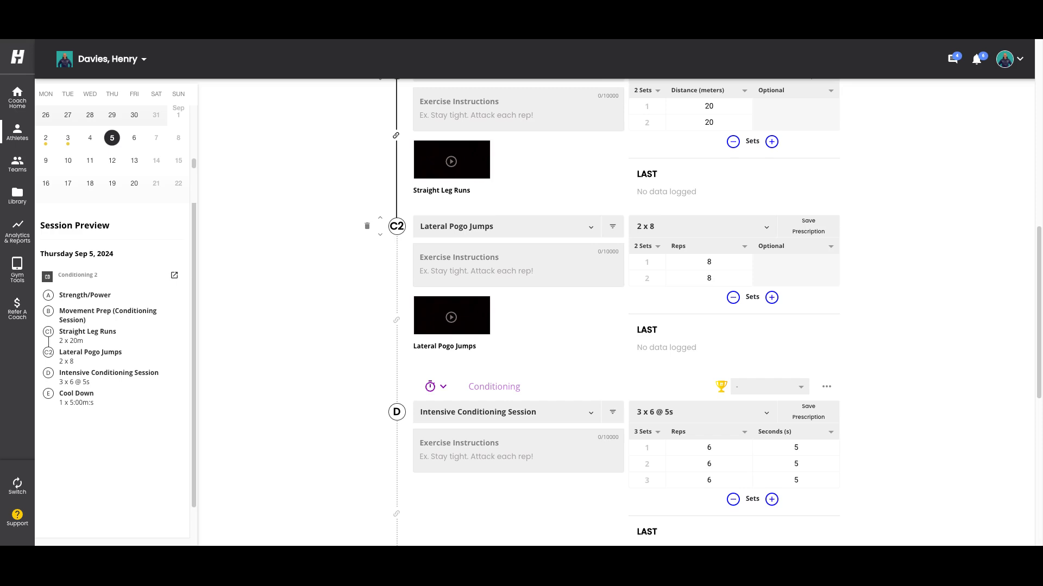
scroll(702, 307, "down", 1)
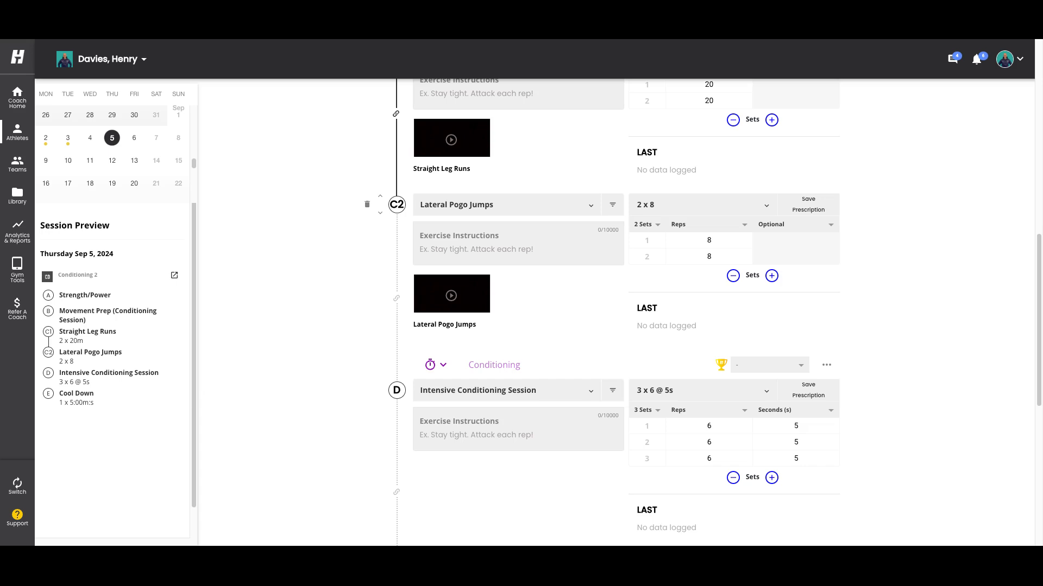
scroll(342, 208, "up", 10)
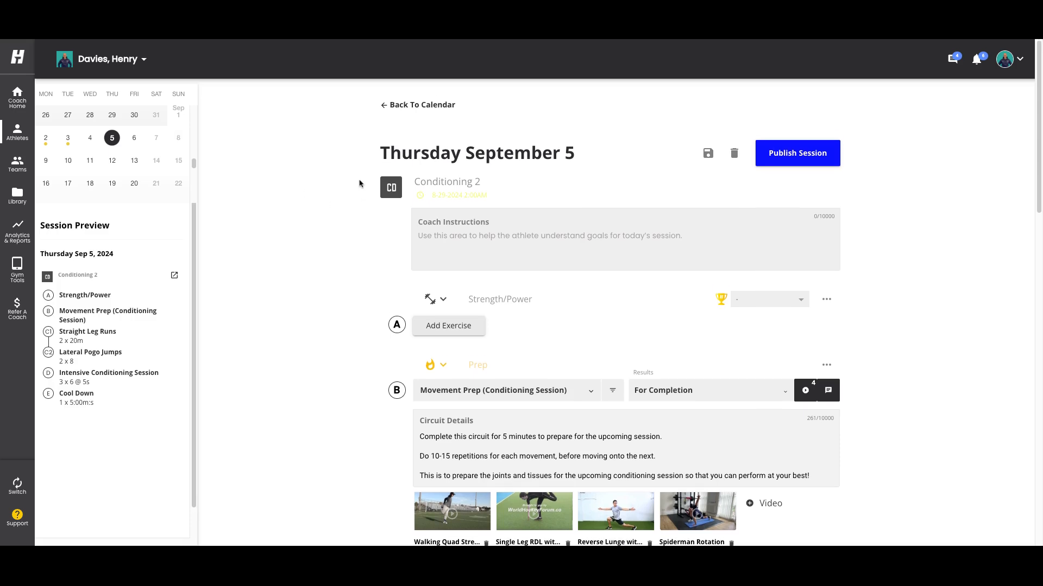
scroll(348, 242, "down", 8)
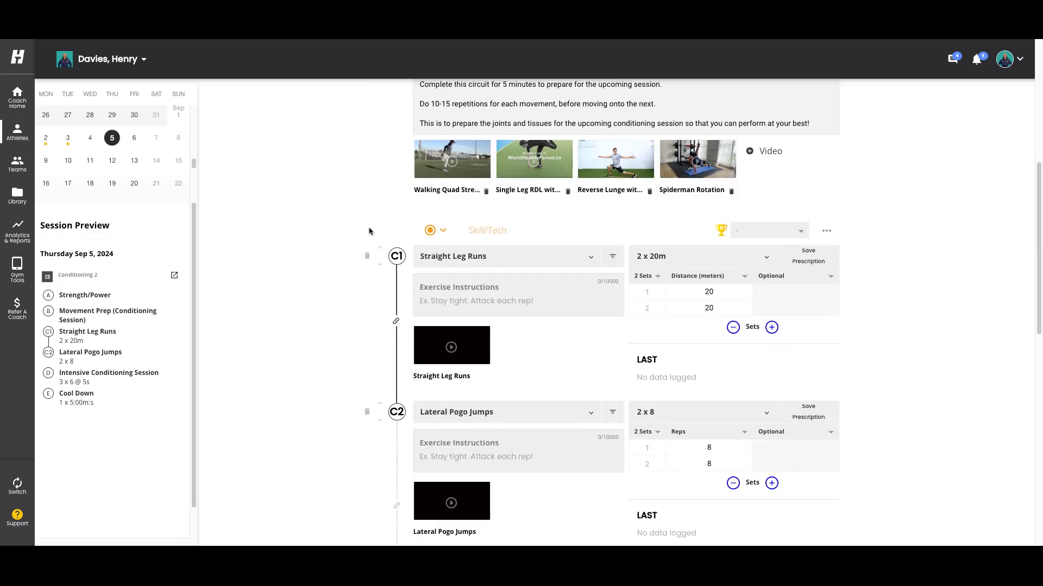
scroll(350, 255, "down", 1)
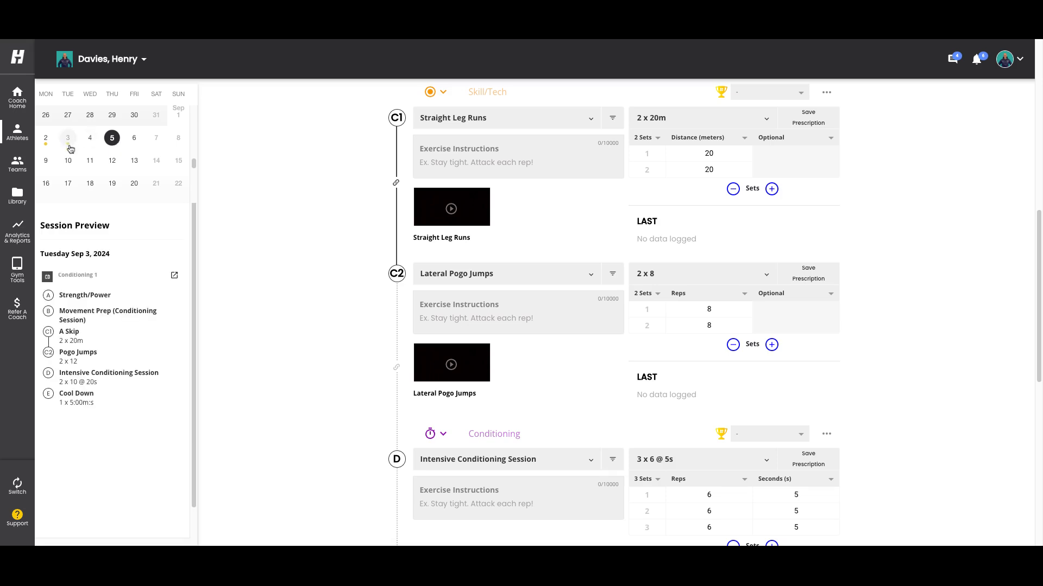
scroll(350, 186, "up", 9)
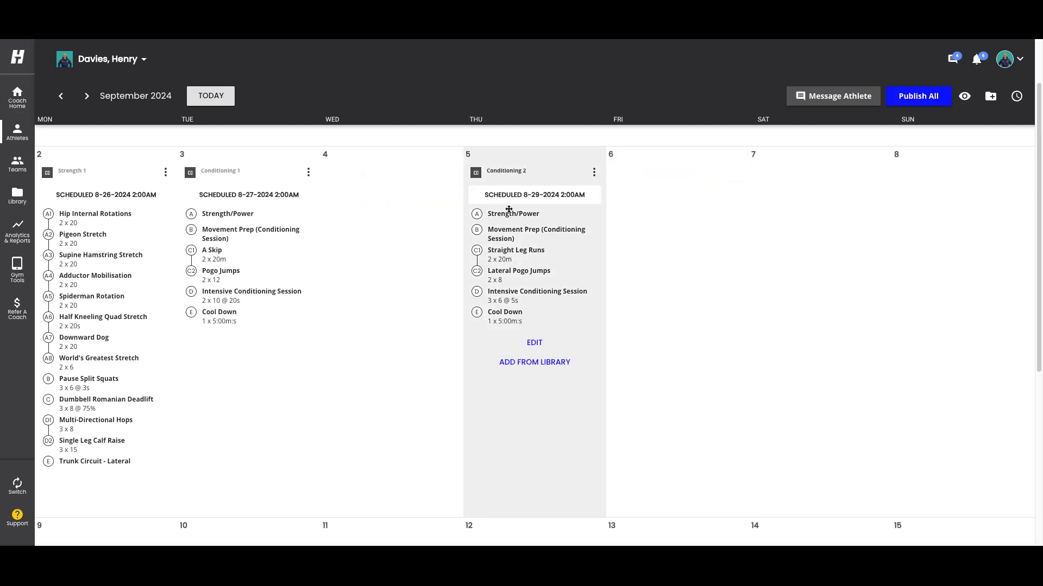
Create a session on Wednesday September 4 and add a Prep block with the Movement Prep (Hip Mobility/Activation) circuit
mouse_move(646, 221)
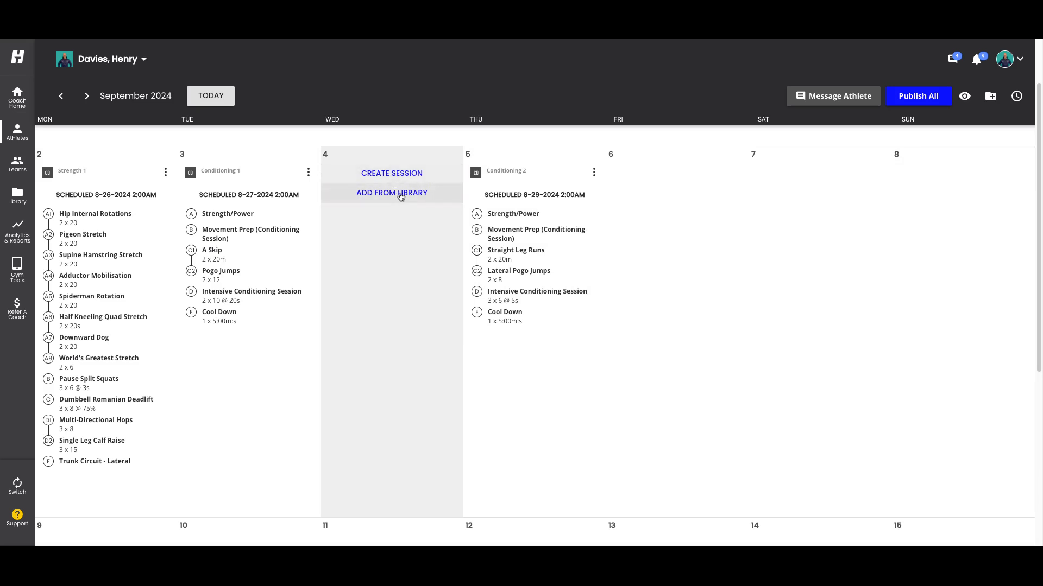
left_click(389, 172)
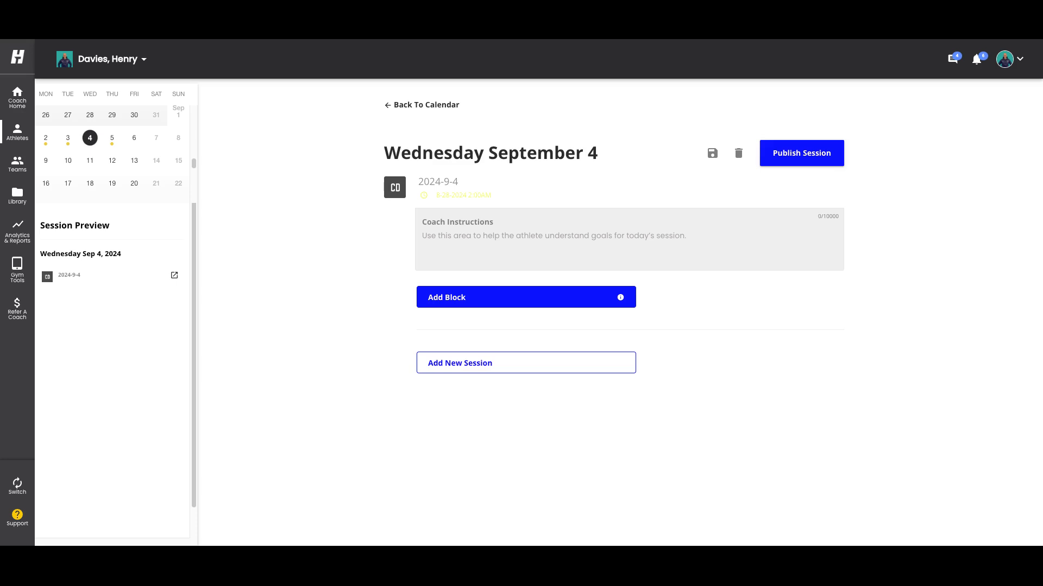
left_click(470, 305)
type("hip a")
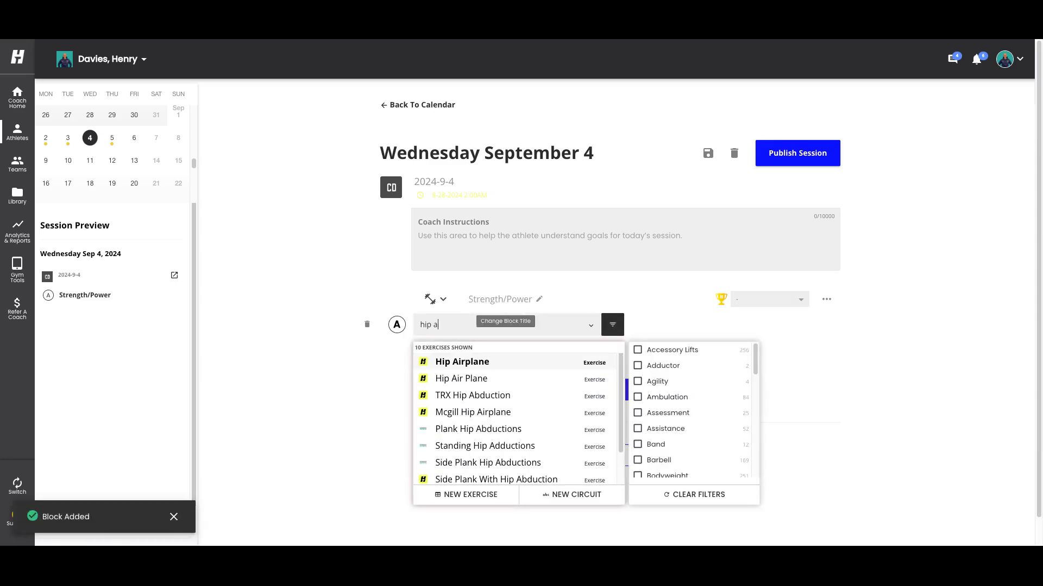
key("BackSpace")
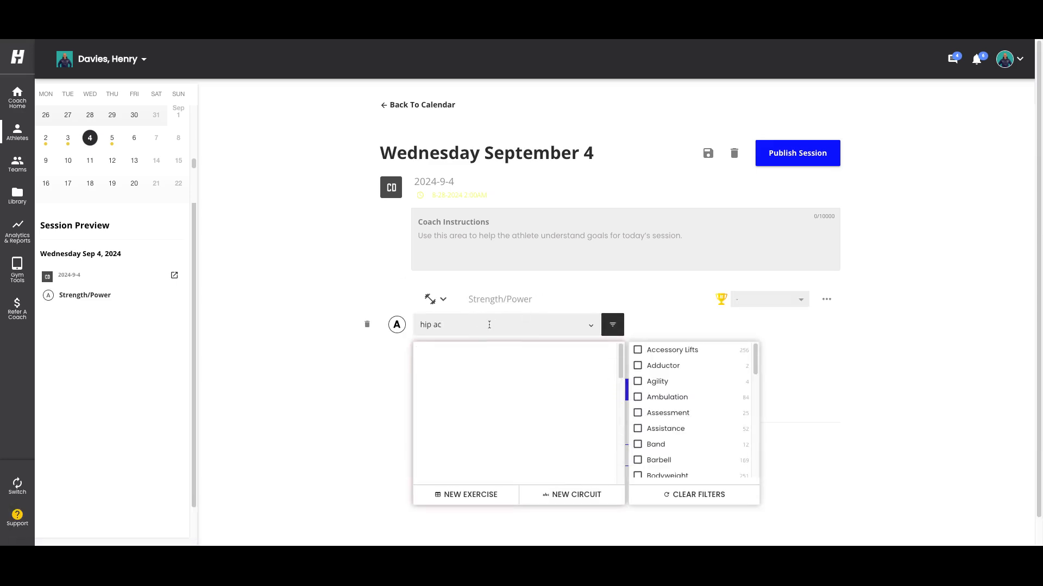
scroll(493, 406, "down", 10)
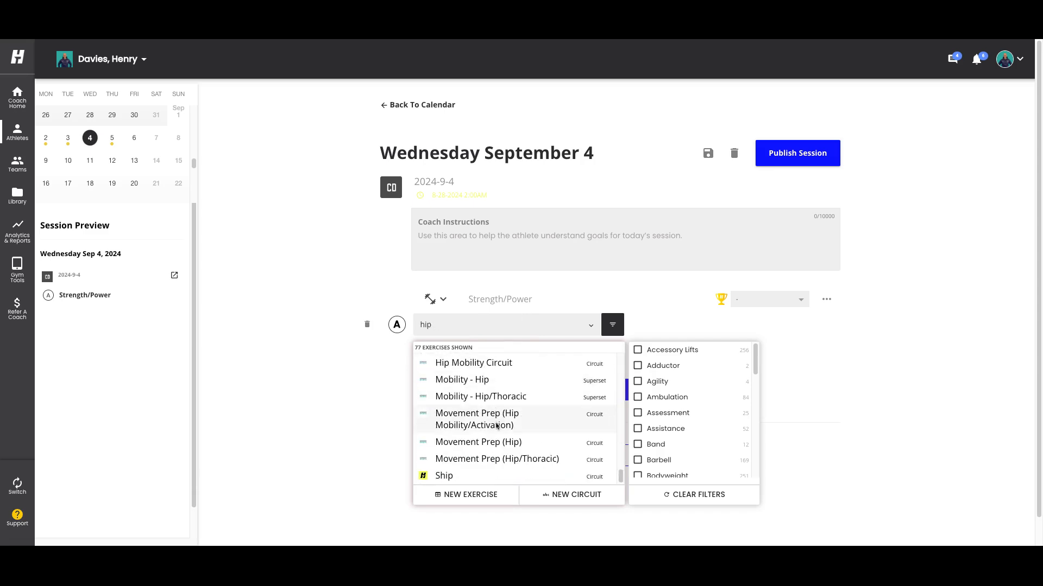
left_click(494, 423)
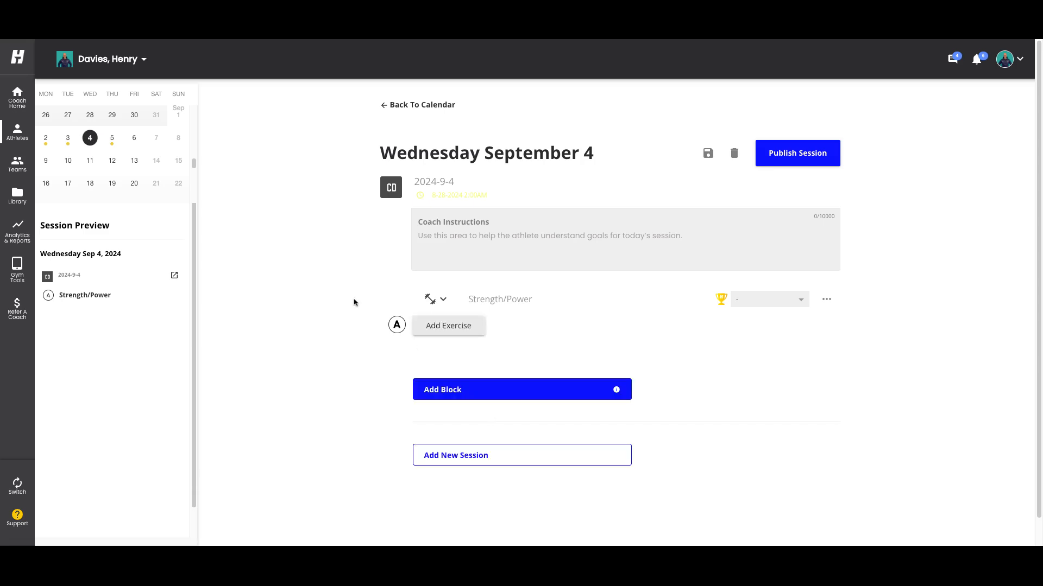
left_click(435, 293)
left_click(450, 299)
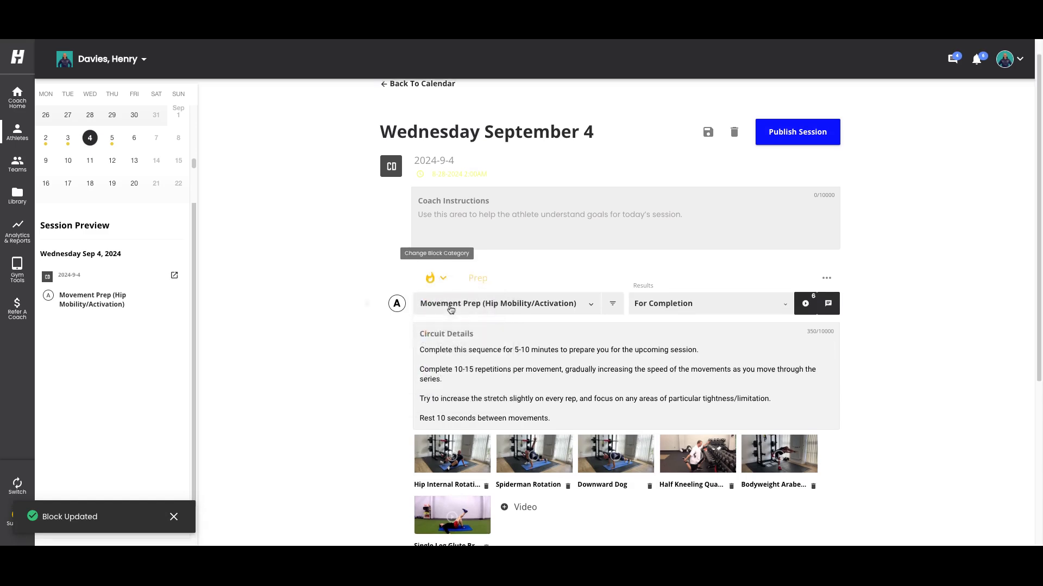
Look over the details and exercise videos of the Movement Prep (Hip Mobility/Activation) circuit
scroll(478, 381, "down", 1)
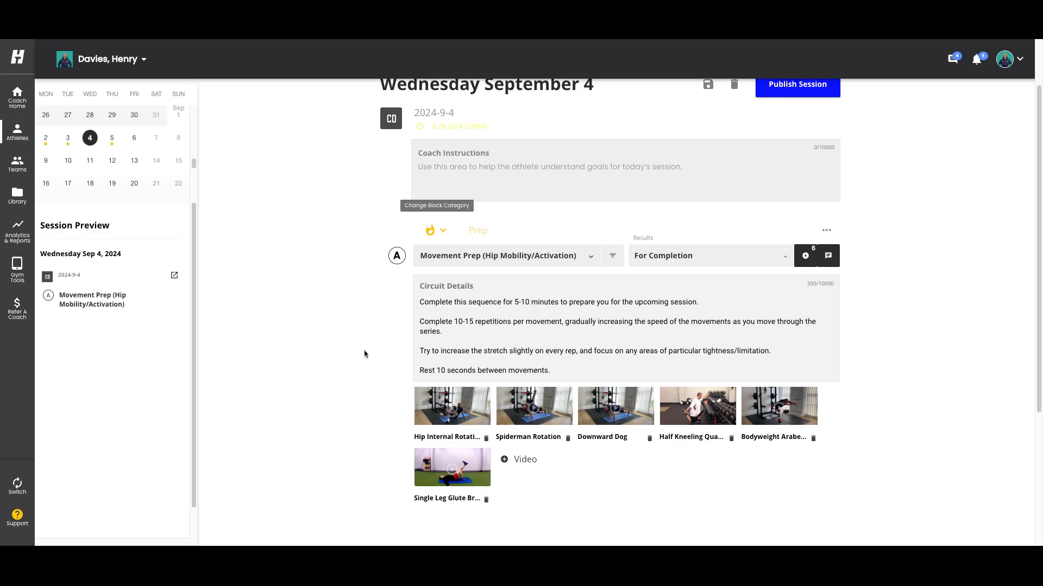
scroll(364, 354, "down", 2)
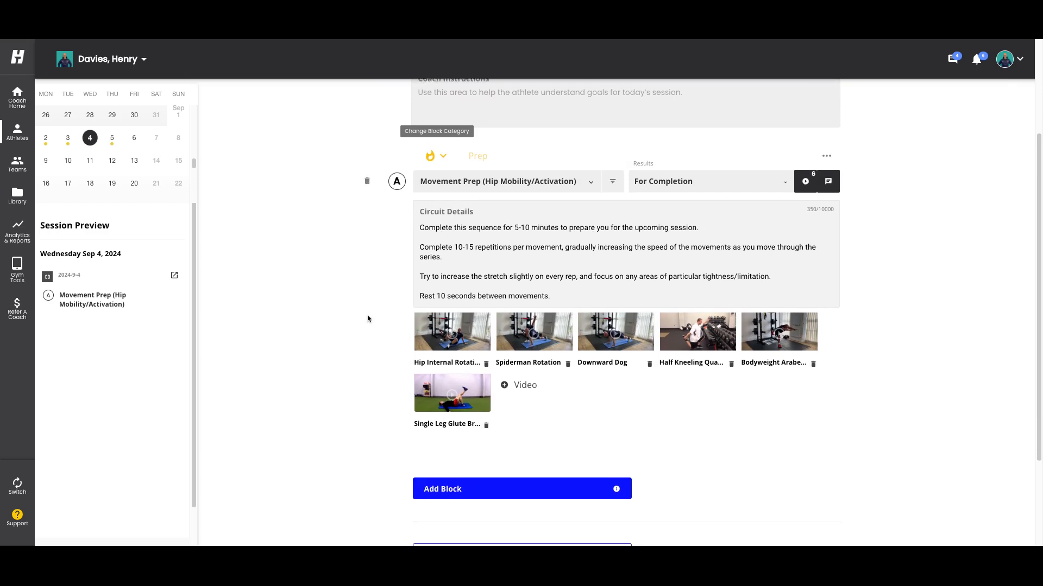
scroll(368, 319, "down", 1)
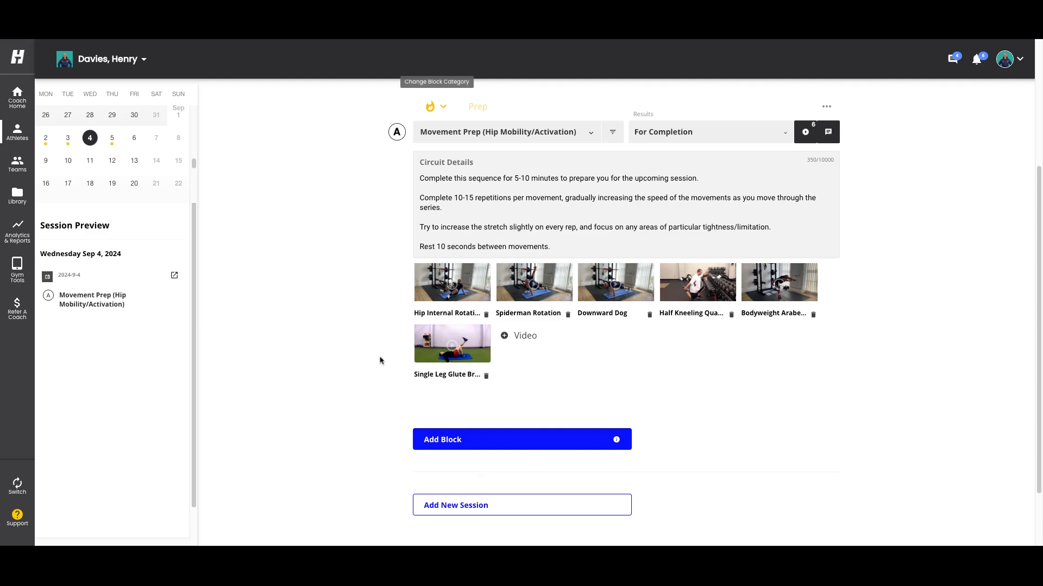
scroll(359, 337, "down", 1)
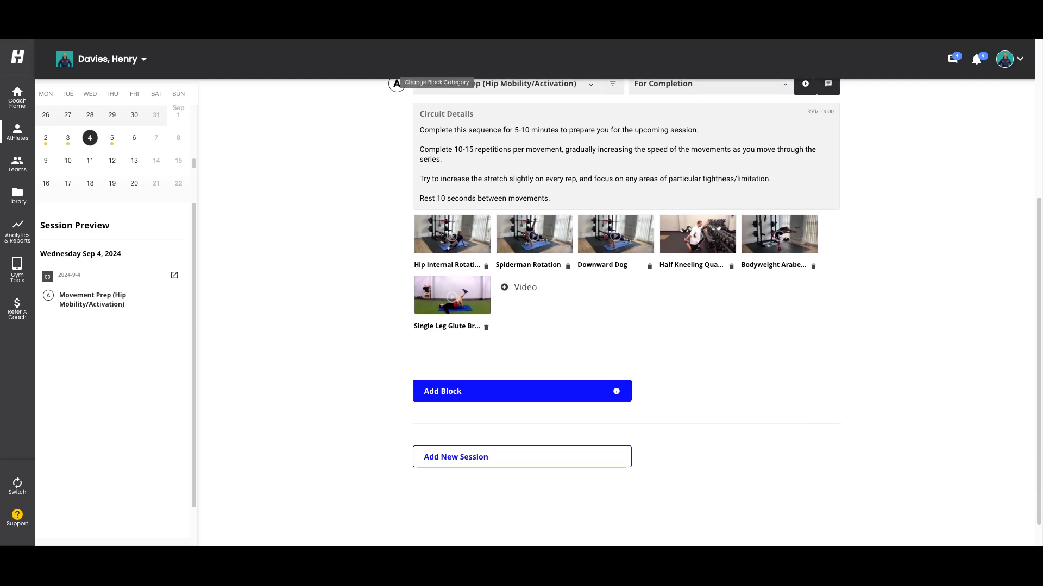
Add a Strength/Power block after the Movement Prep circuit with the High Box Step Up exercise
left_click(458, 395)
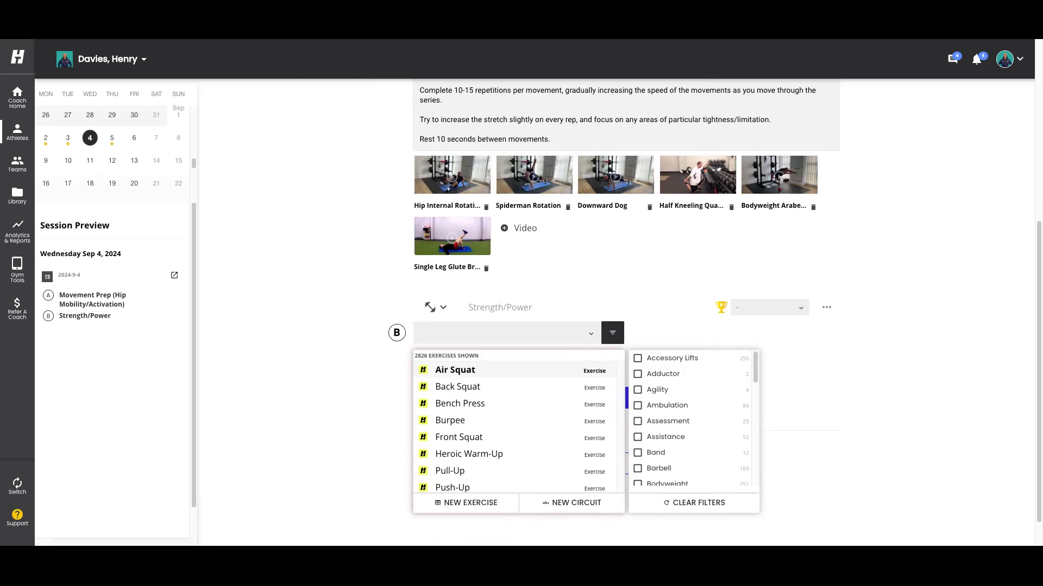
type("step up")
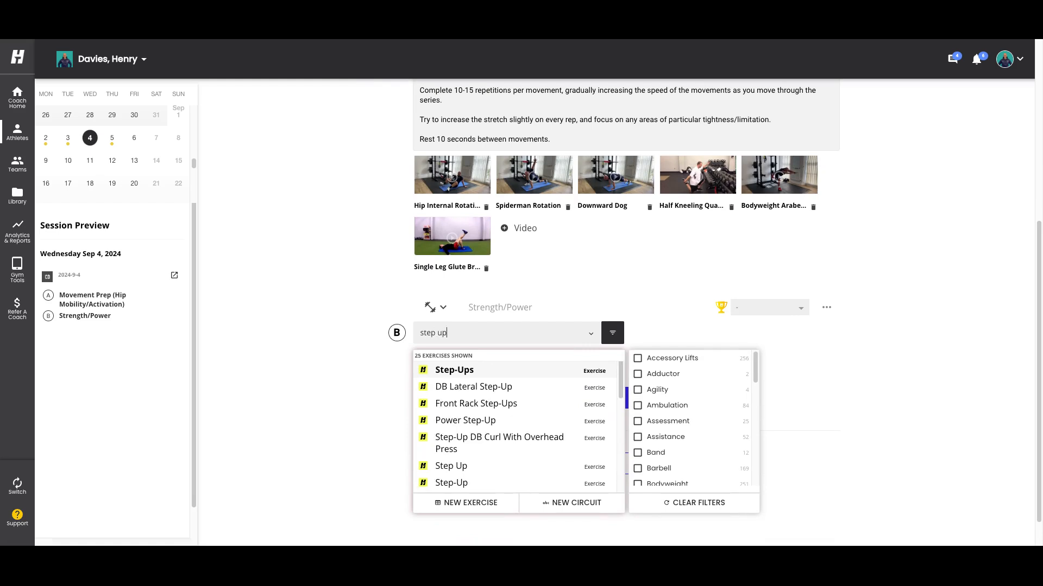
scroll(470, 407, "down", 3)
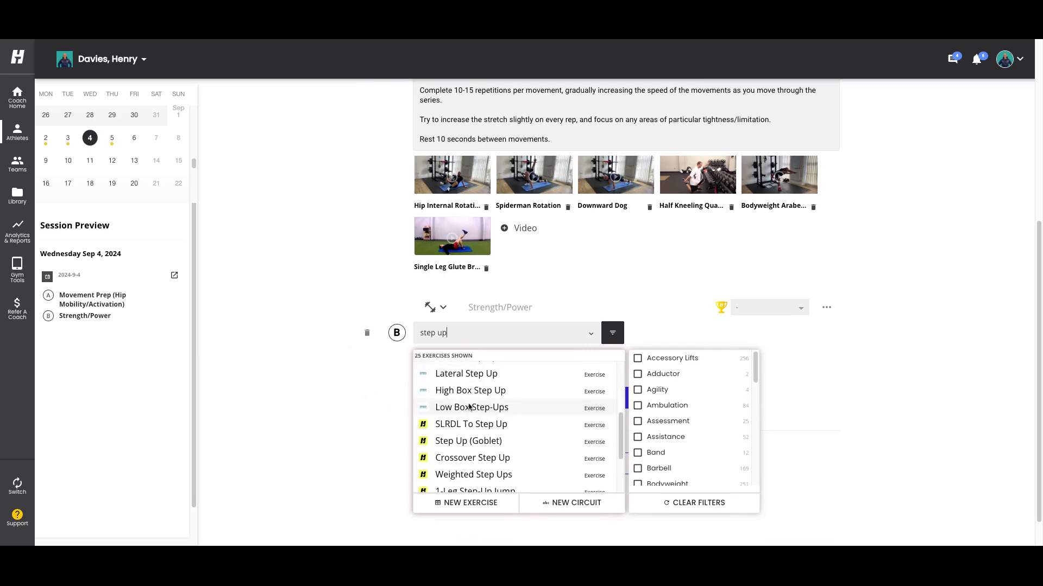
left_click(470, 390)
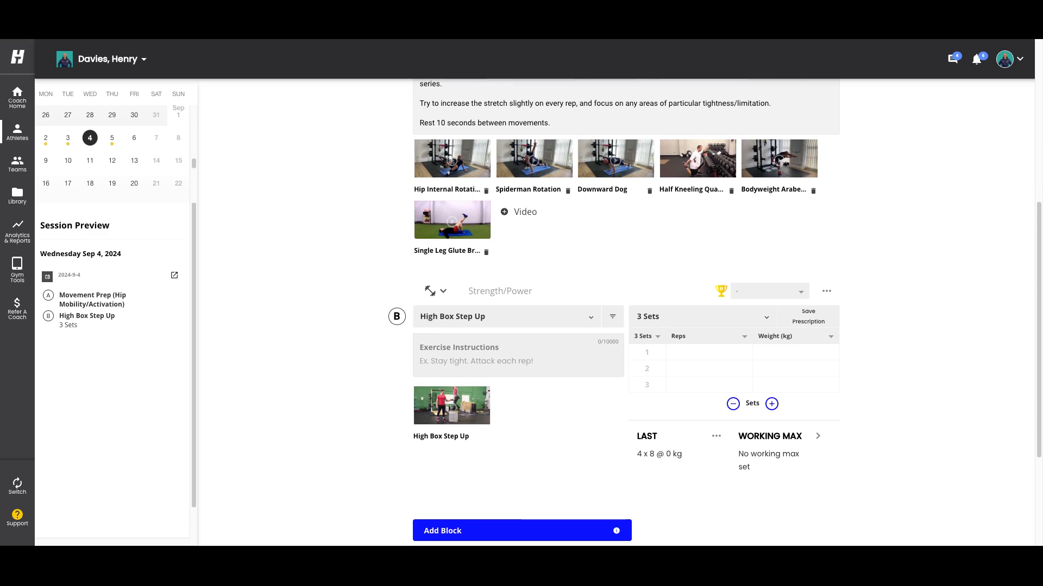
Prescribe 8 reps at 75% weight for all three sets of the High Box Step Up
left_click(698, 354)
type("8")
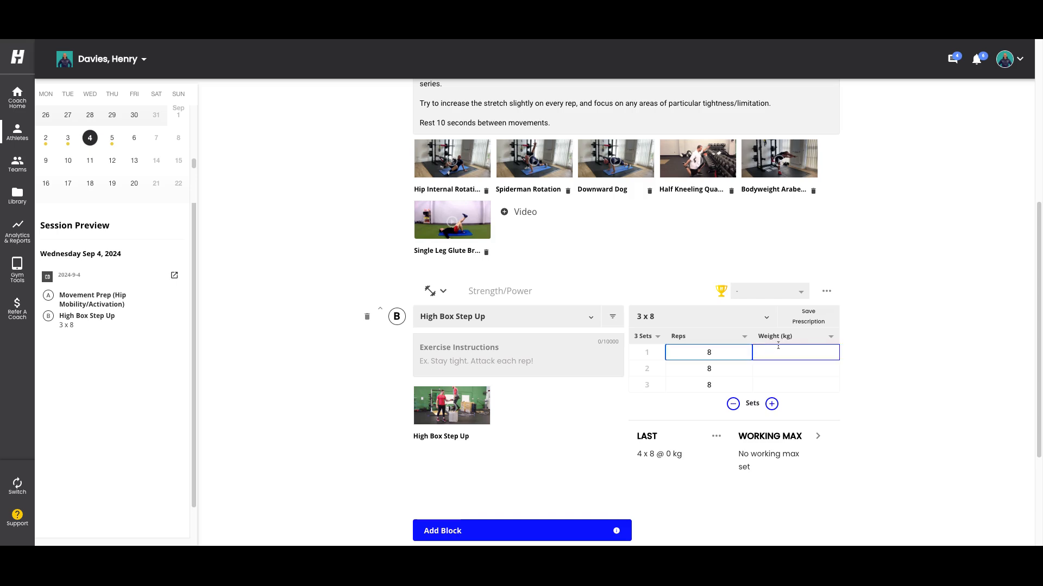
left_click(784, 337)
left_click(803, 425)
left_click(788, 358)
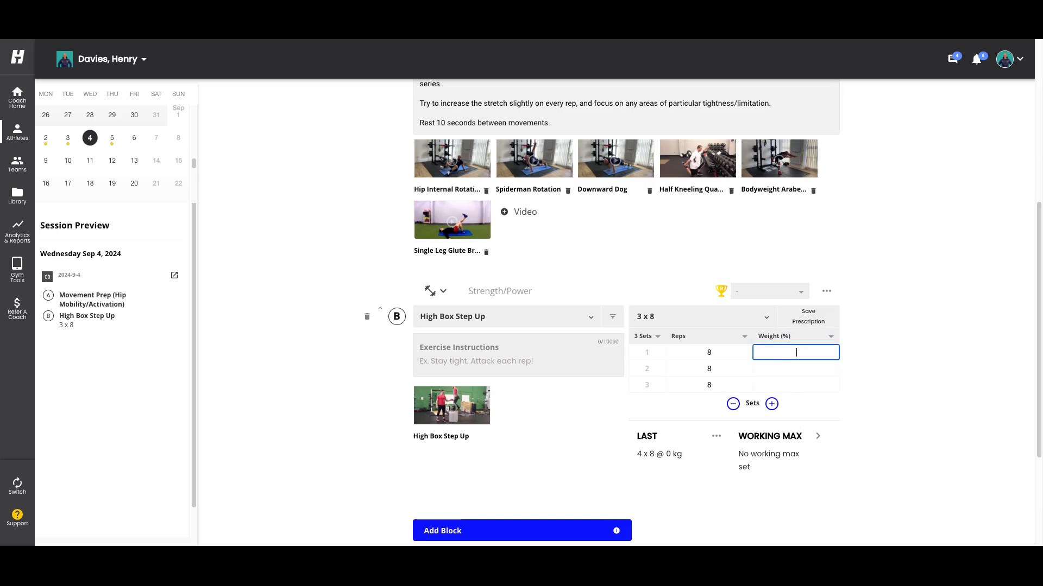
type("75")
left_click(904, 358)
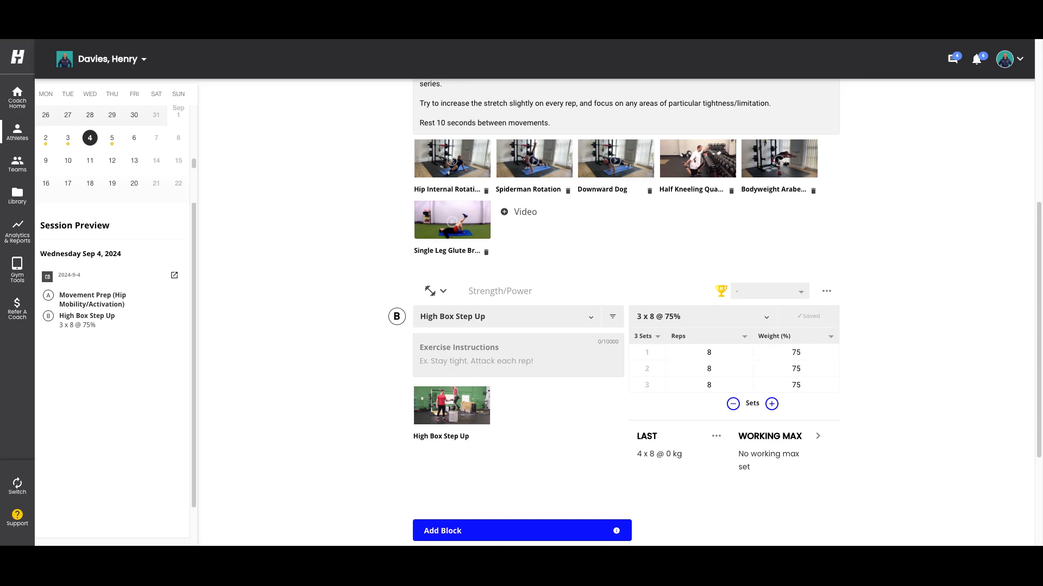
Add another Strength/Power block with the Barbell Single Leg Romanian Deadlift exercise
scroll(842, 353, "down", 1)
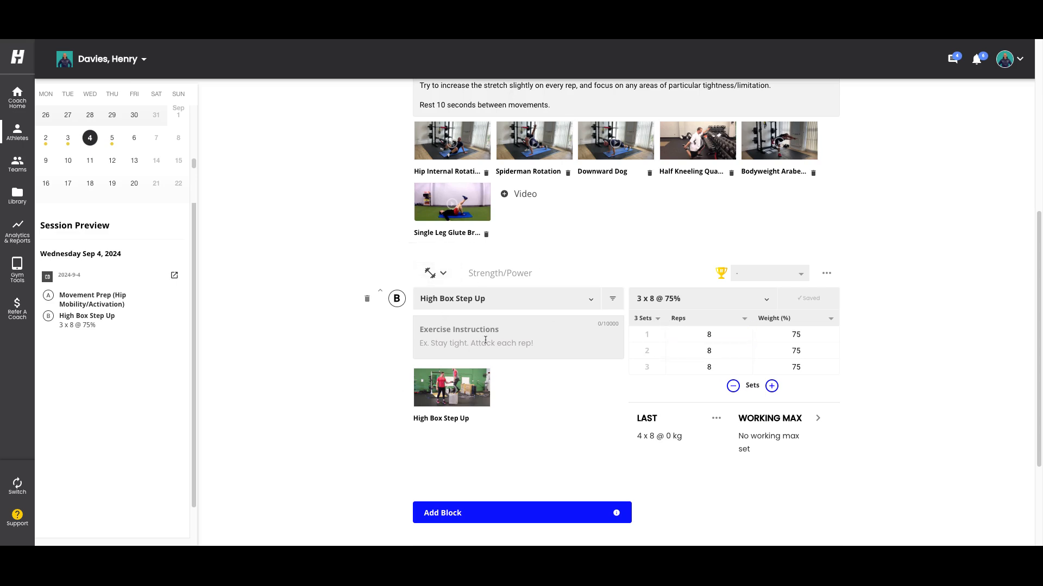
scroll(486, 340, "down", 1)
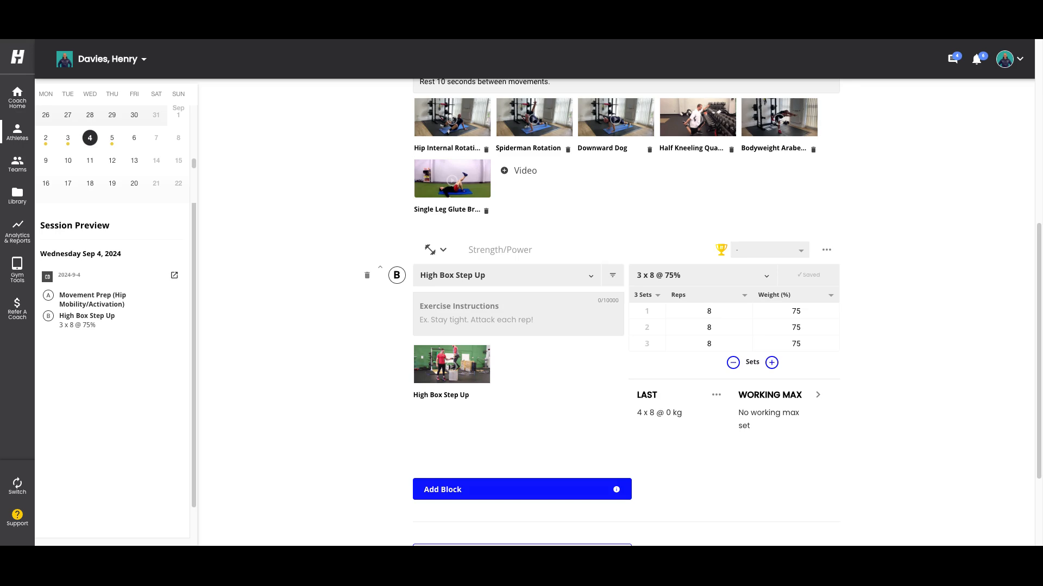
left_click(463, 490)
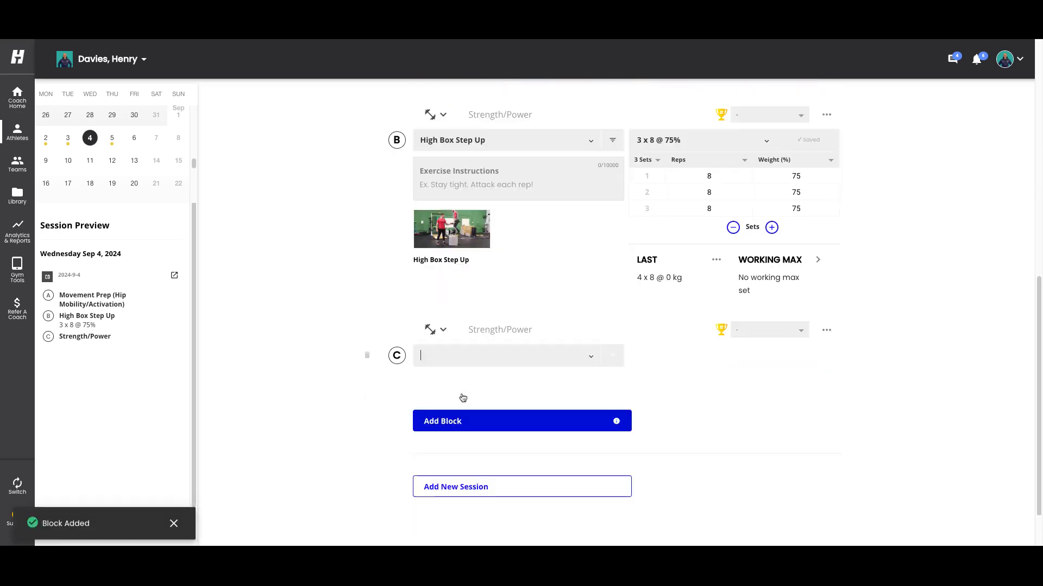
type("barb")
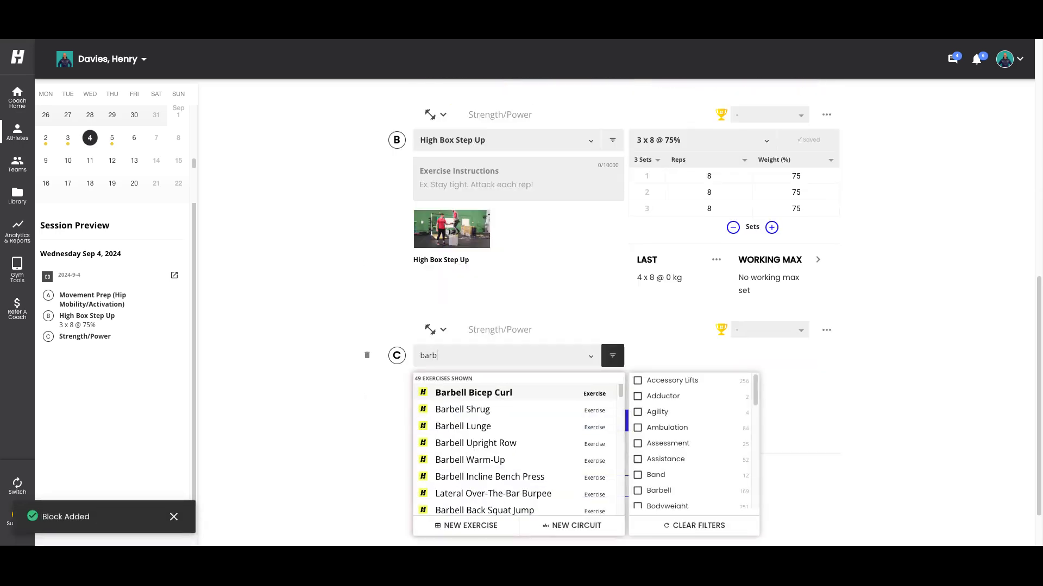
type("ell")
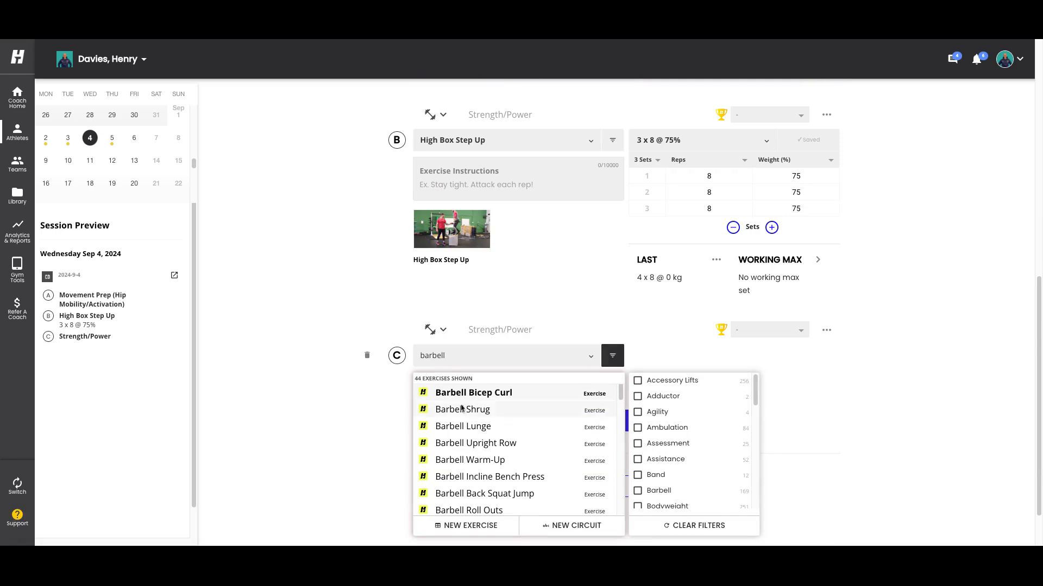
type(" s")
left_click(491, 466)
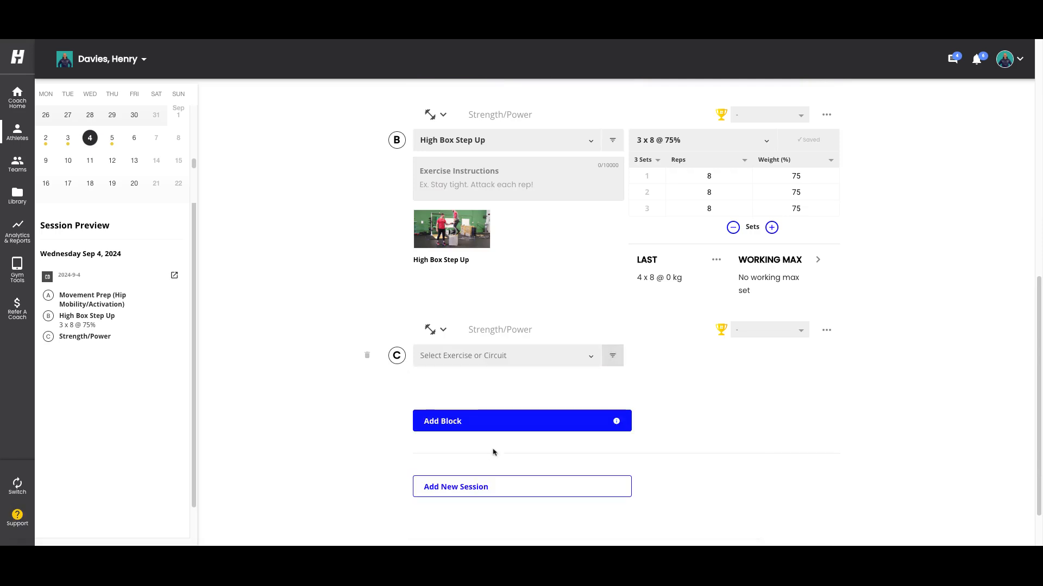
scroll(378, 340, "down", 1)
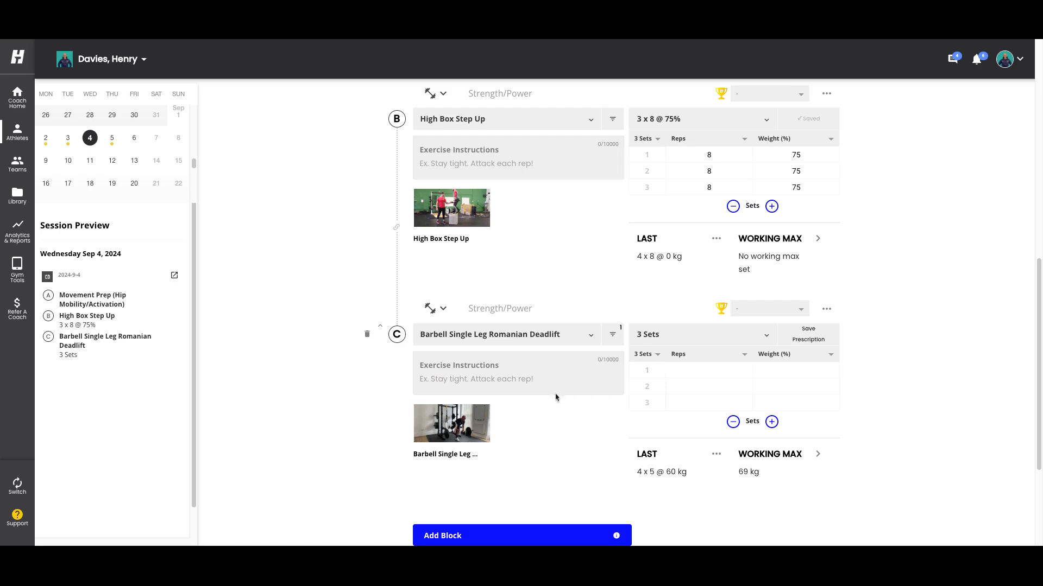
Prescribe 12 reps at 70% for all three sets of the Barbell Single Leg Romanian Deadlift
scroll(502, 386, "down", 1)
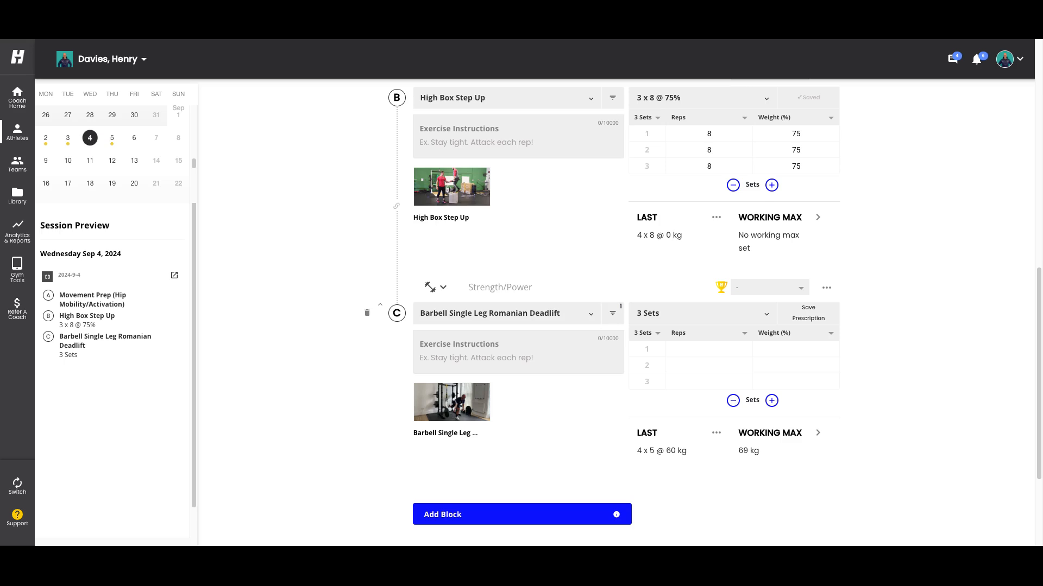
left_click(686, 352)
type("3")
key("BackSpace")
type("12")
left_click(868, 374)
left_click(817, 343)
type("70")
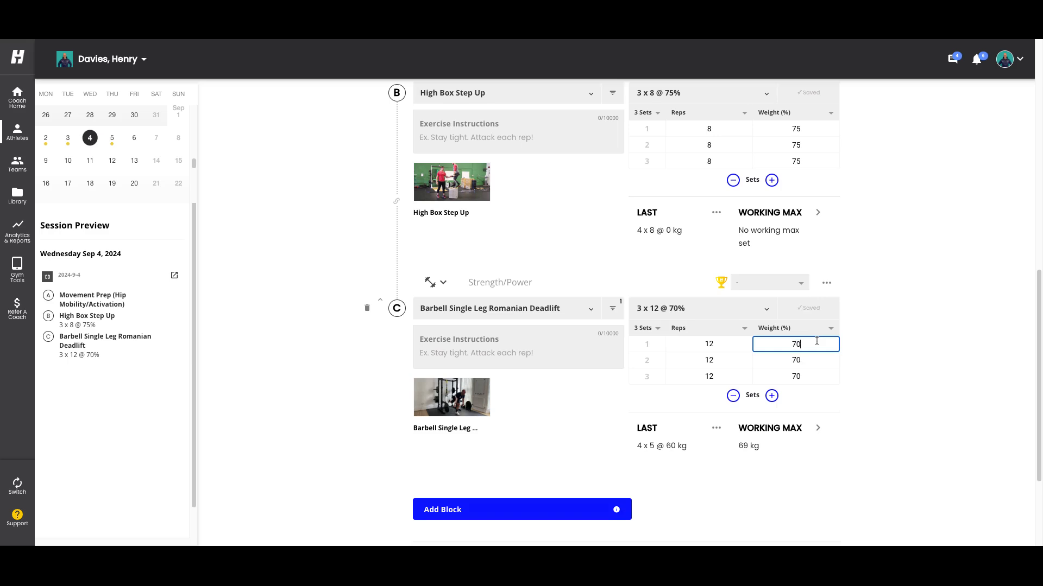
left_click(885, 342)
Add a block after the Romanian Deadlift using the saved Ankle Superset 2
scroll(864, 338, "down", 1)
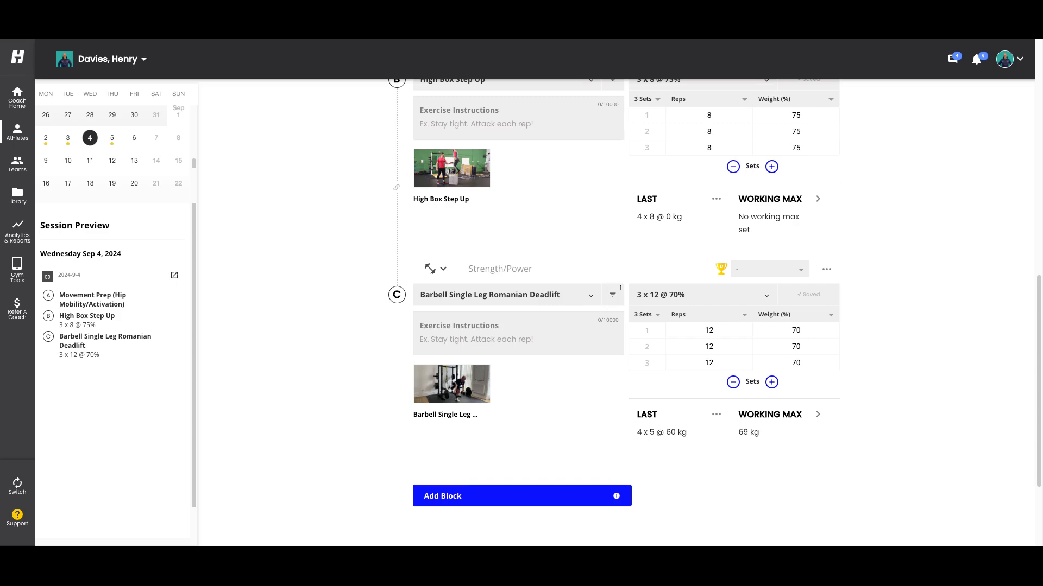
scroll(844, 313, "down", 1)
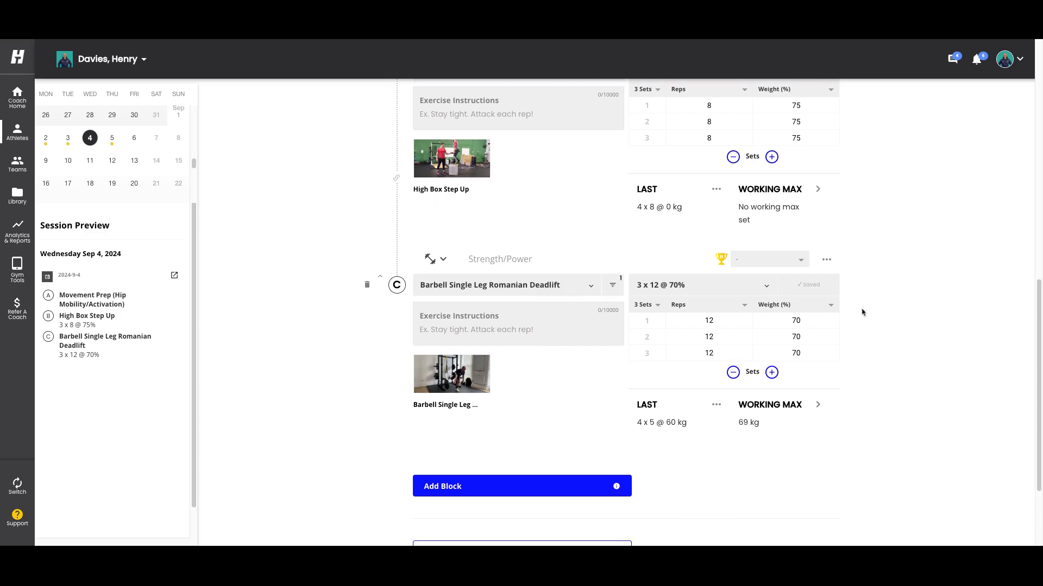
scroll(867, 354, "up", 3)
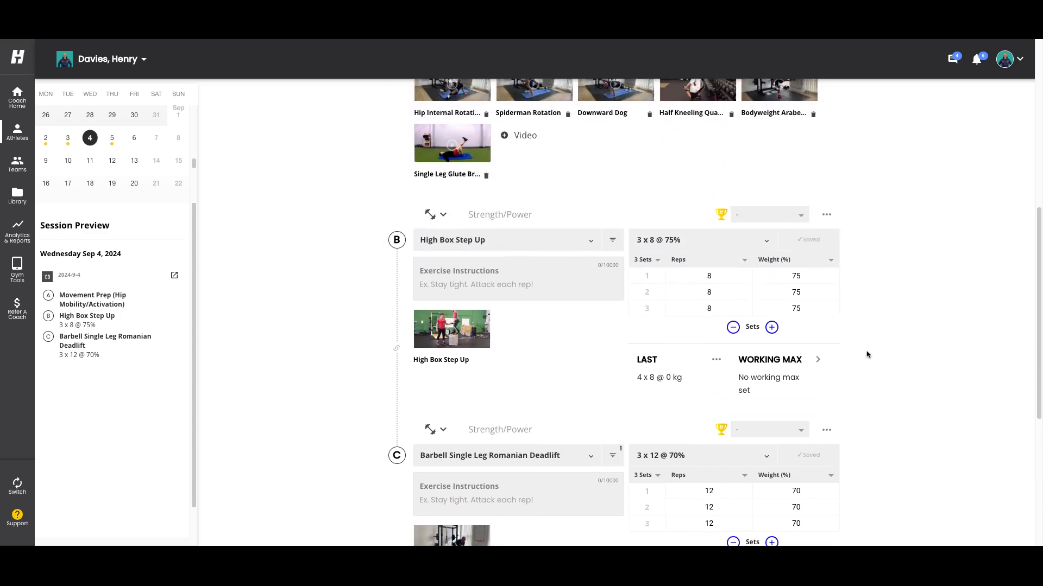
scroll(295, 263, "down", 5)
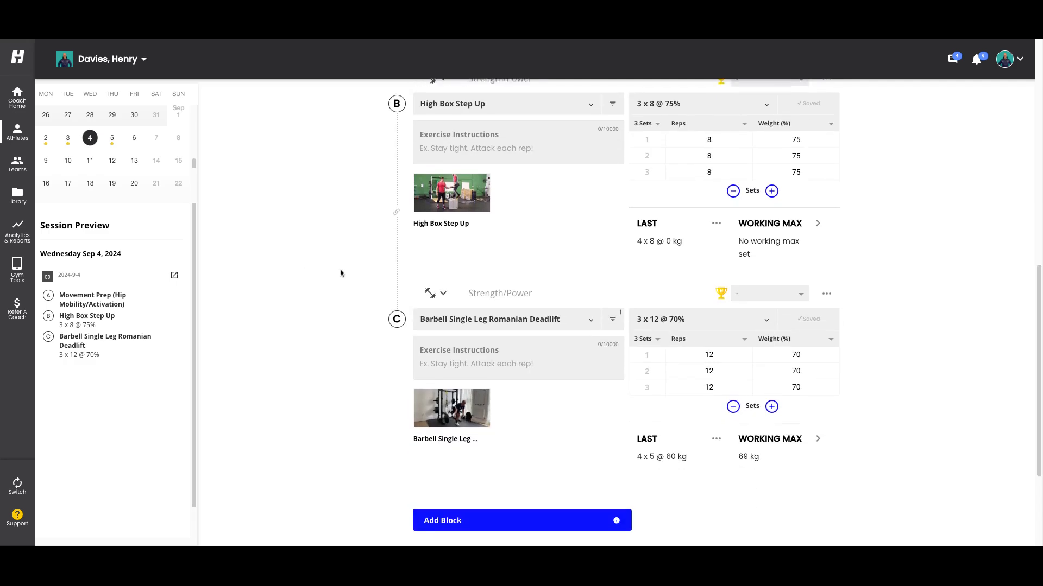
left_click(474, 378)
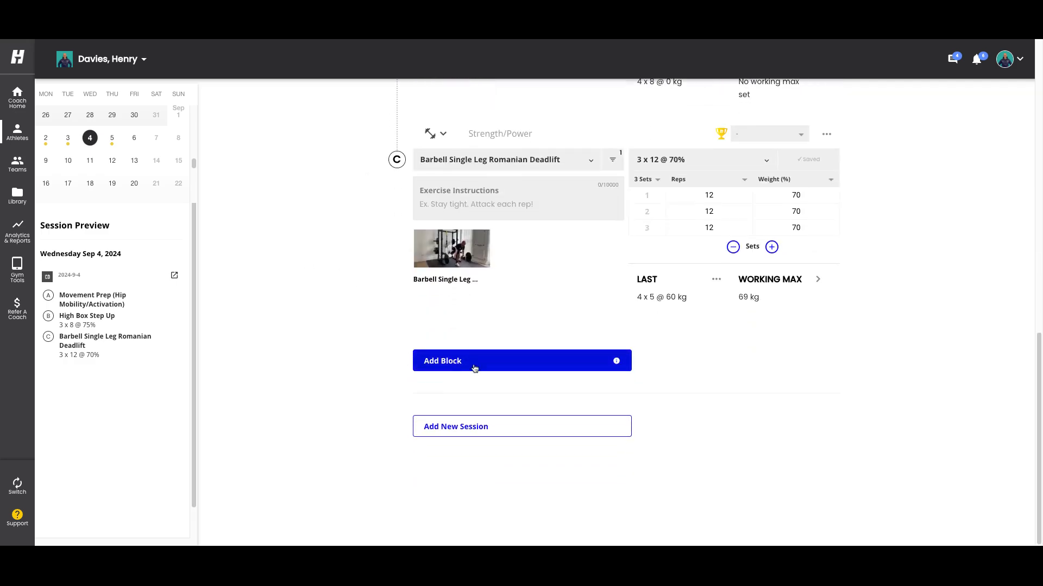
left_click(475, 366)
type("ankle s")
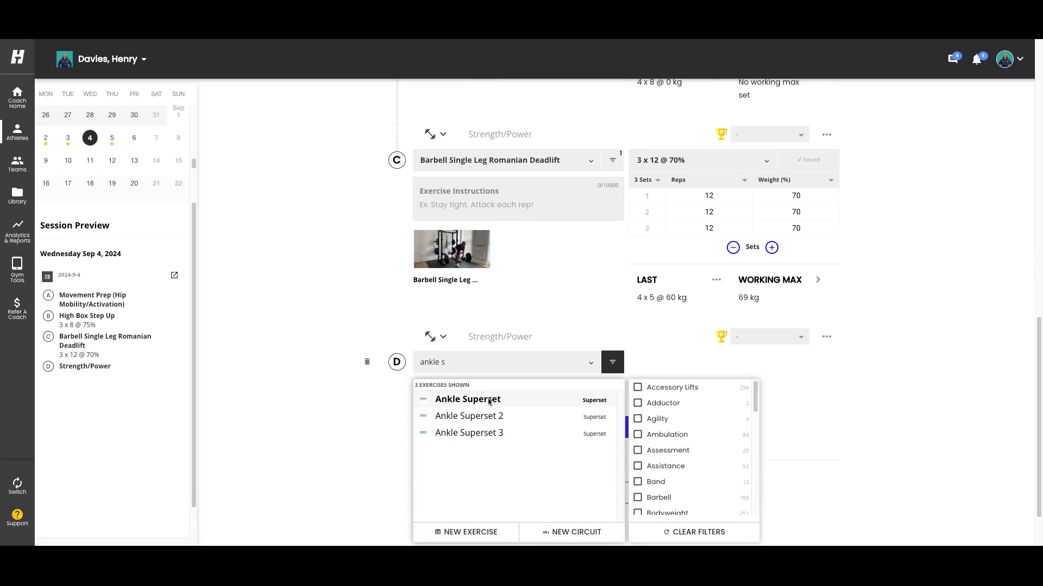
left_click(485, 416)
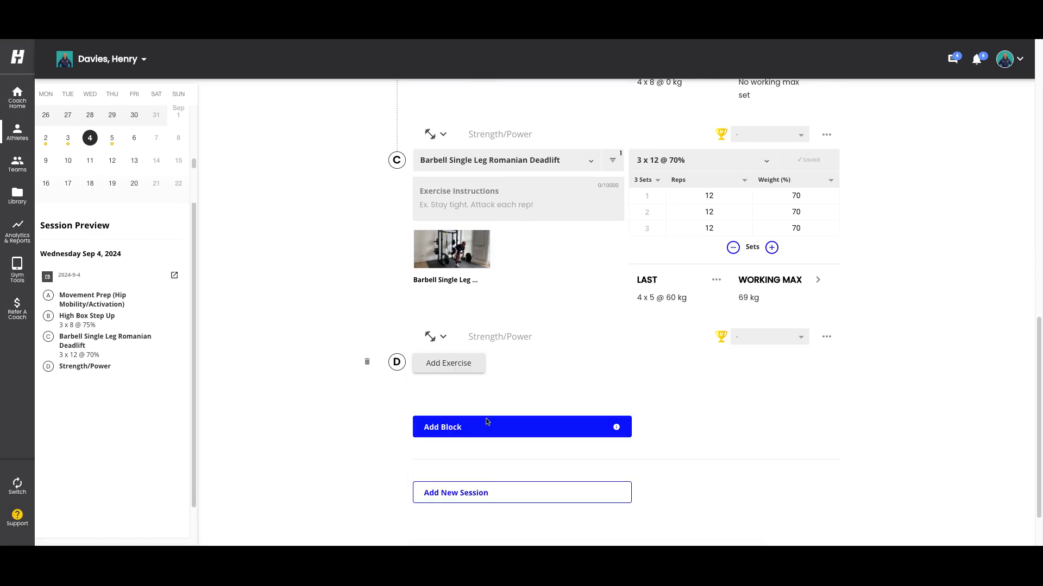
Add a final block to the Wednesday session with the Trunk Circuit - Anterior + Lateral
scroll(355, 337, "down", 3)
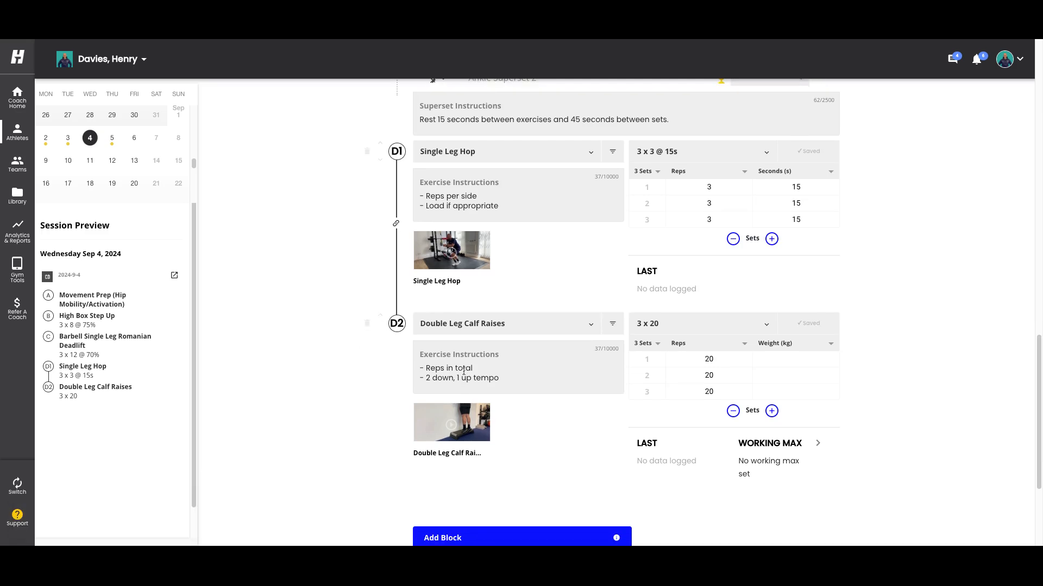
scroll(344, 305, "down", 1)
scroll(350, 303, "down", 2)
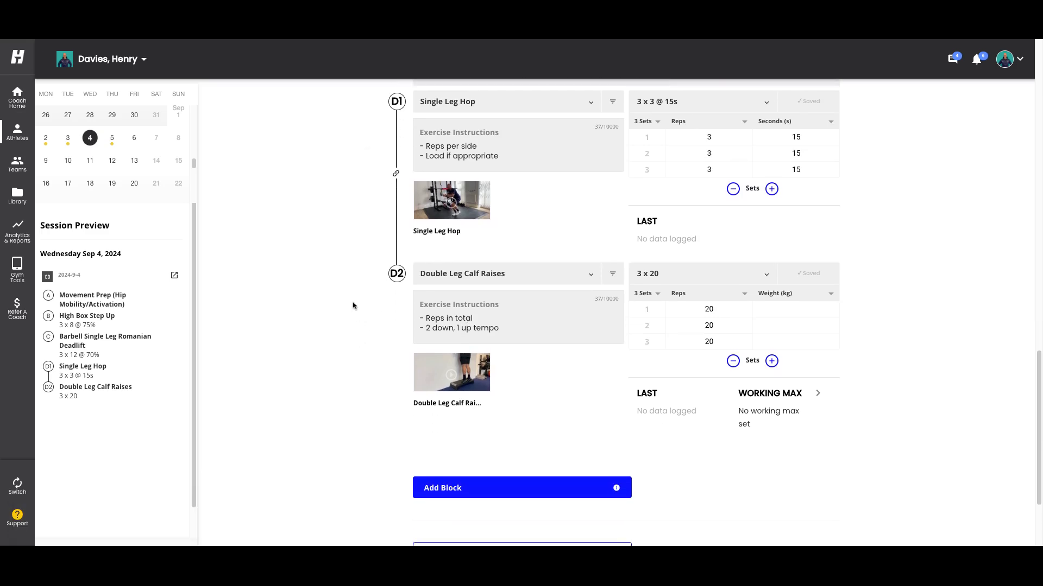
left_click(441, 422)
type("tr")
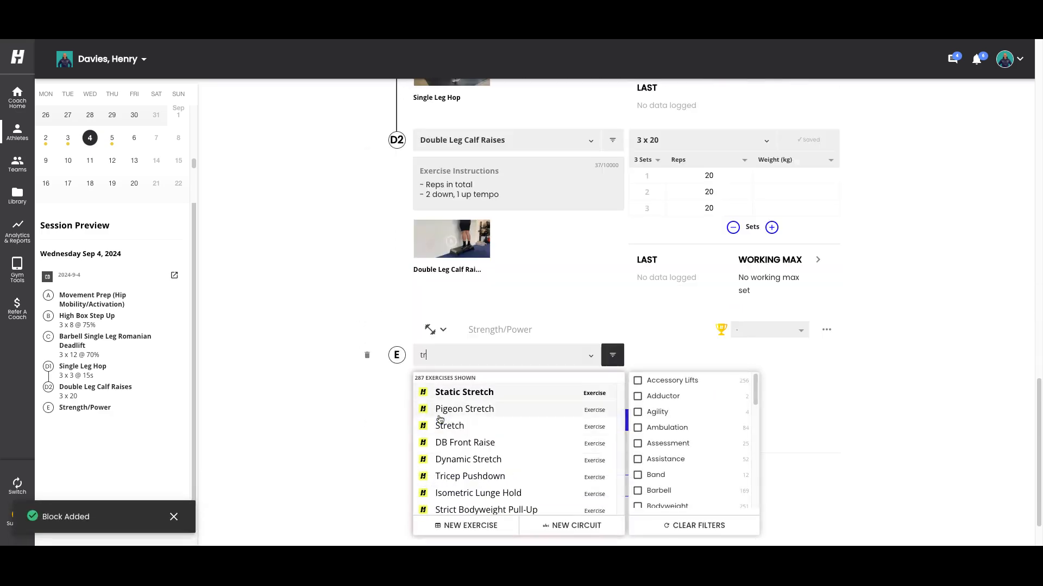
type("unk")
scroll(519, 471, "down", 3)
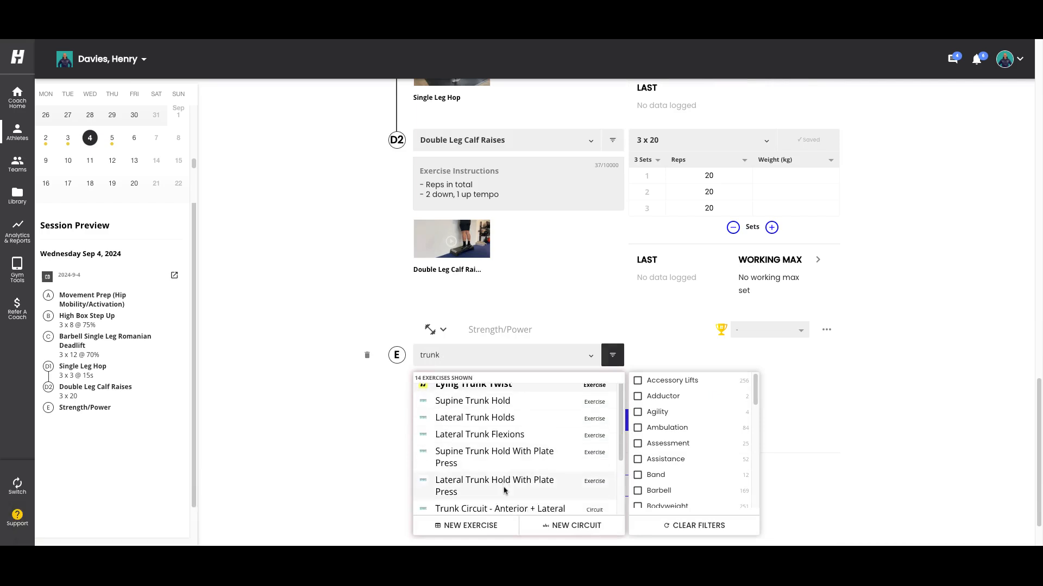
scroll(524, 448, "up", 1)
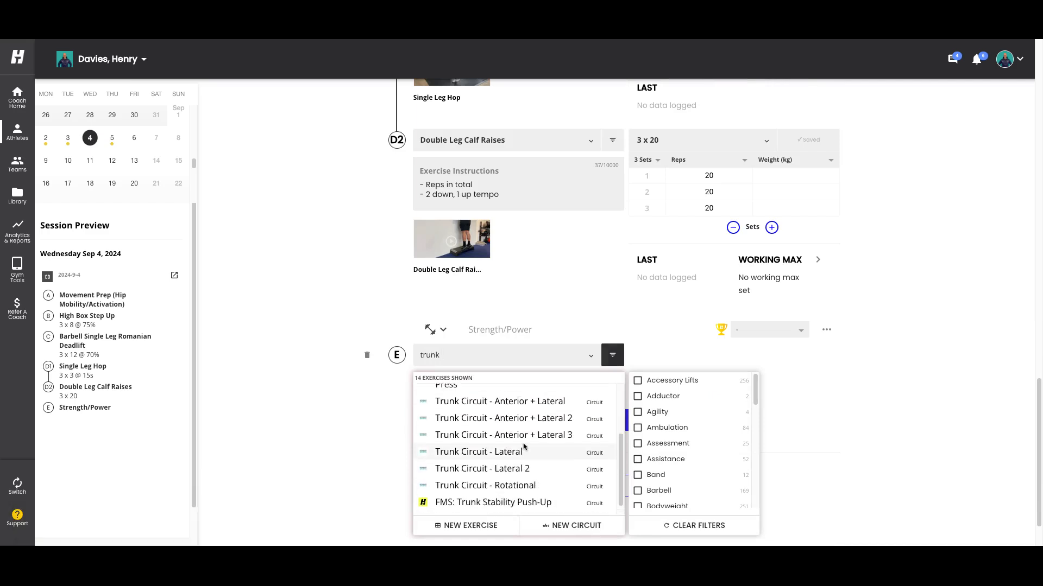
left_click(529, 406)
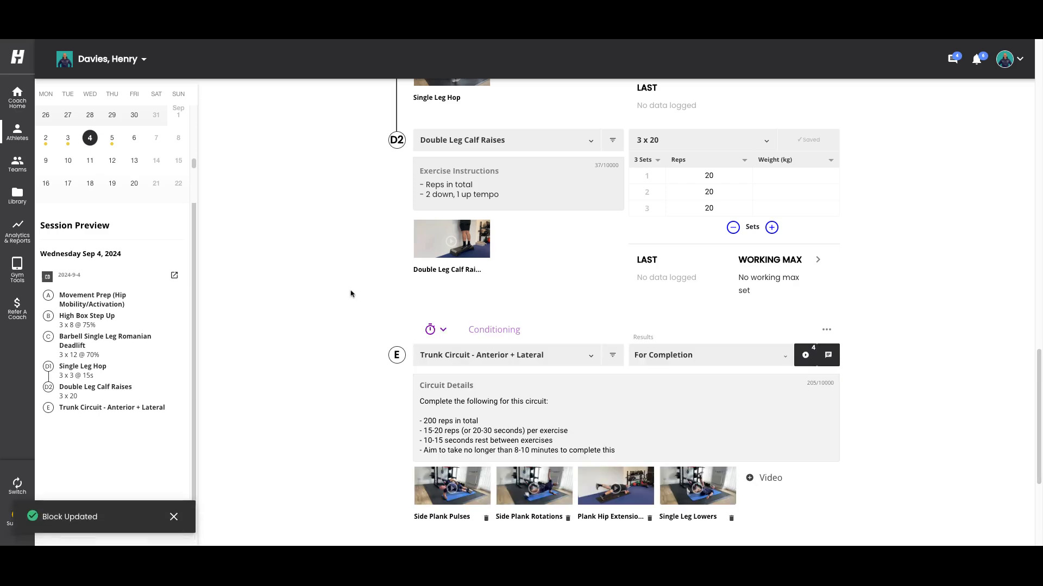
Look over the Trunk Circuit details and return to the calendar
scroll(472, 384, "down", 1)
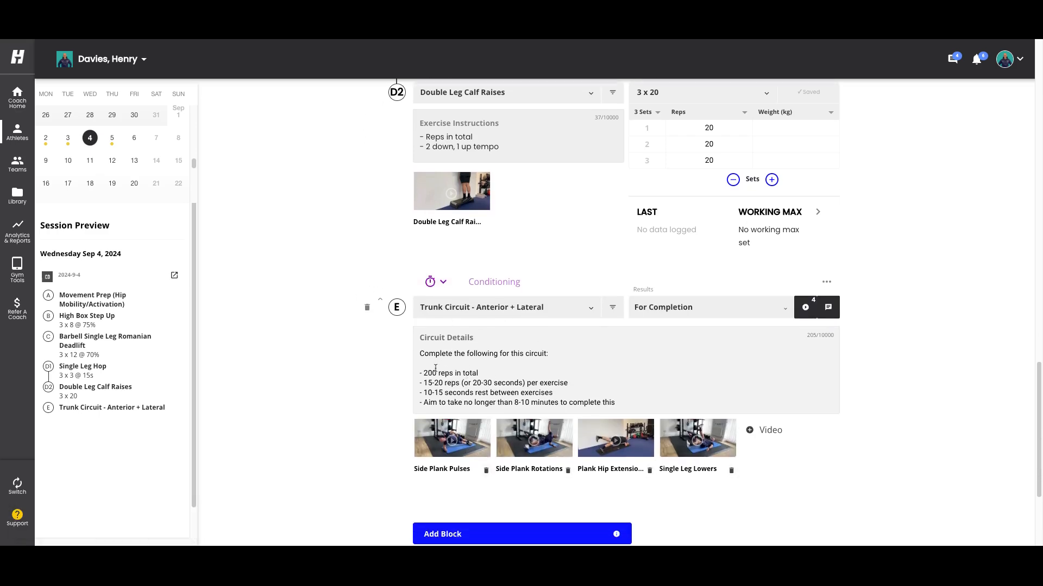
scroll(543, 326, "up", 15)
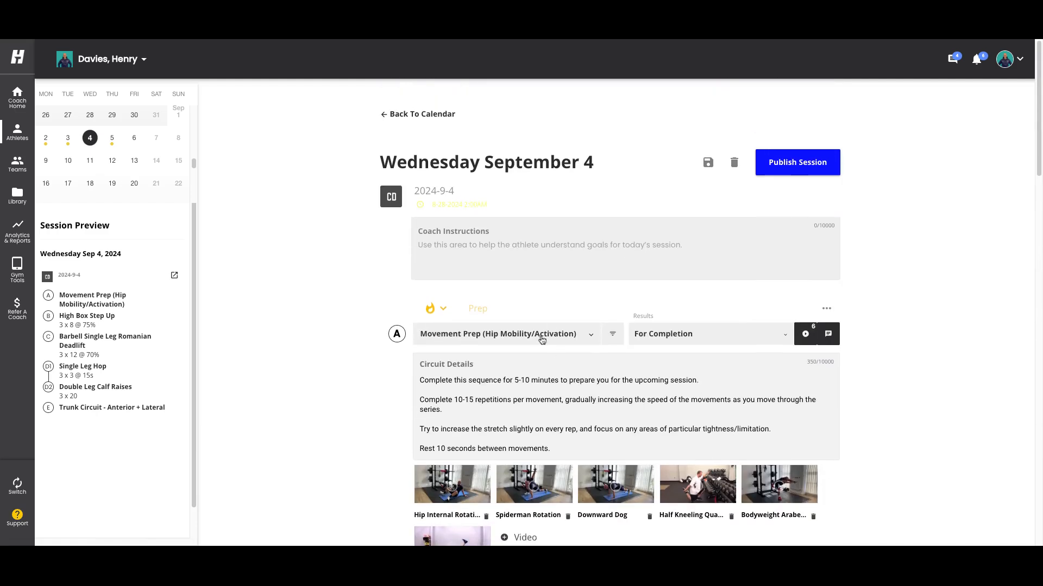
left_click(402, 108)
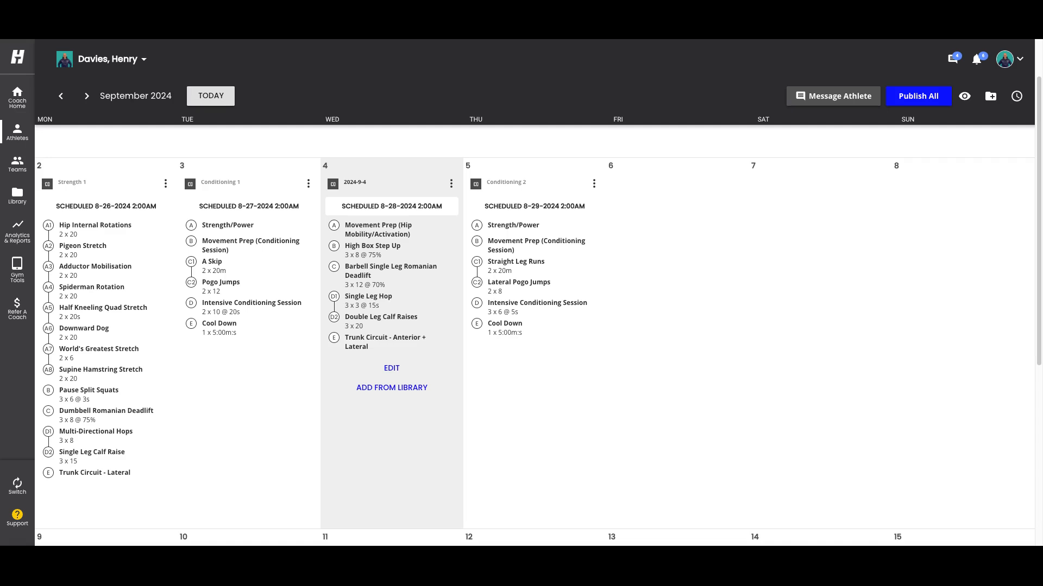
Review the week's planned sessions from Monday September 2 to Thursday September 5 in the calendar
mouse_move(808, 222)
left_click_drag(405, 182, 449, 243)
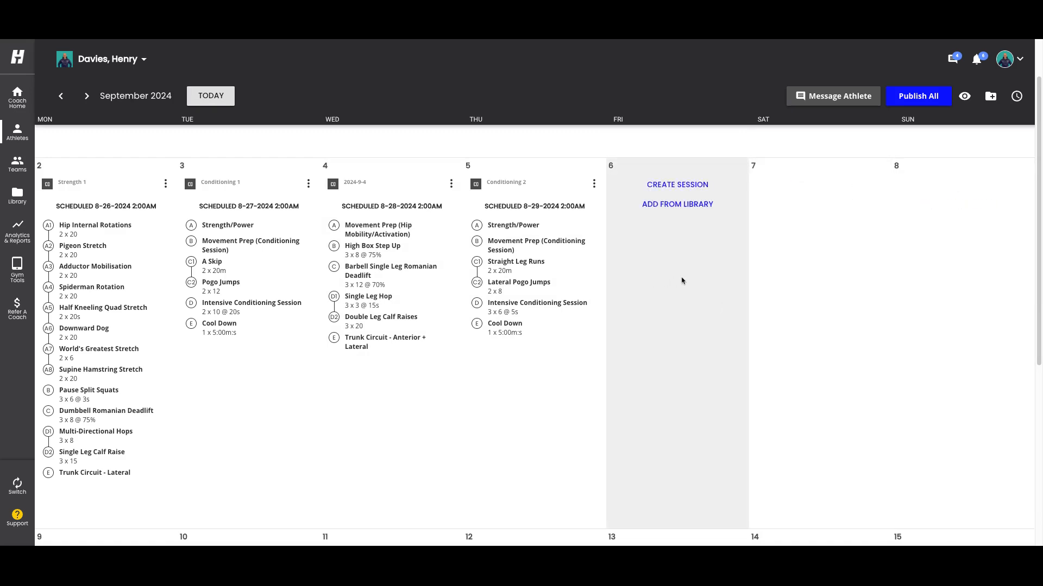
scroll(684, 280, "down", 1)
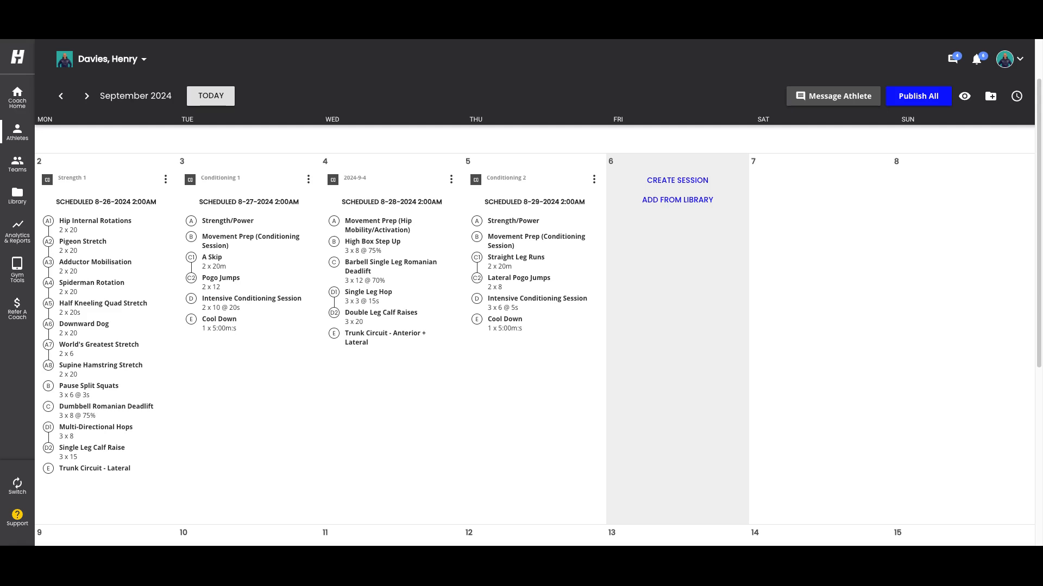
scroll(538, 307, "down", 1)
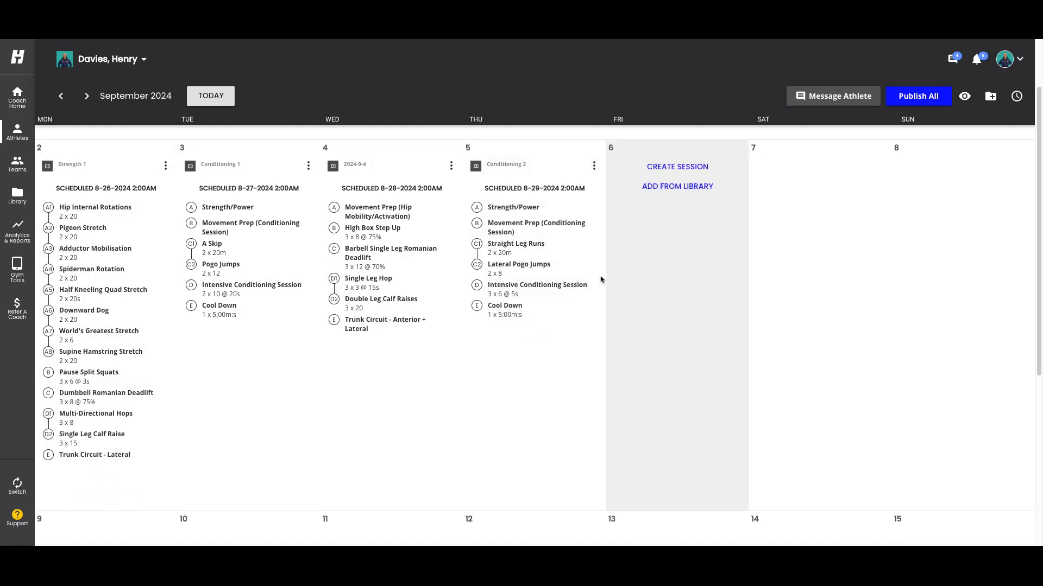
scroll(516, 280, "down", 5)
scroll(439, 270, "up", 6)
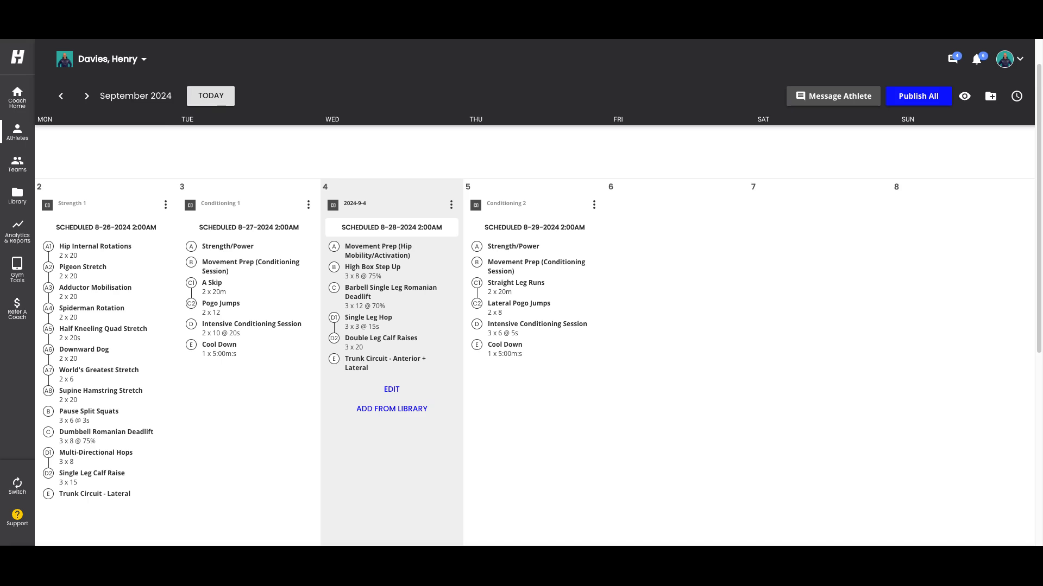
scroll(408, 285, "down", 1)
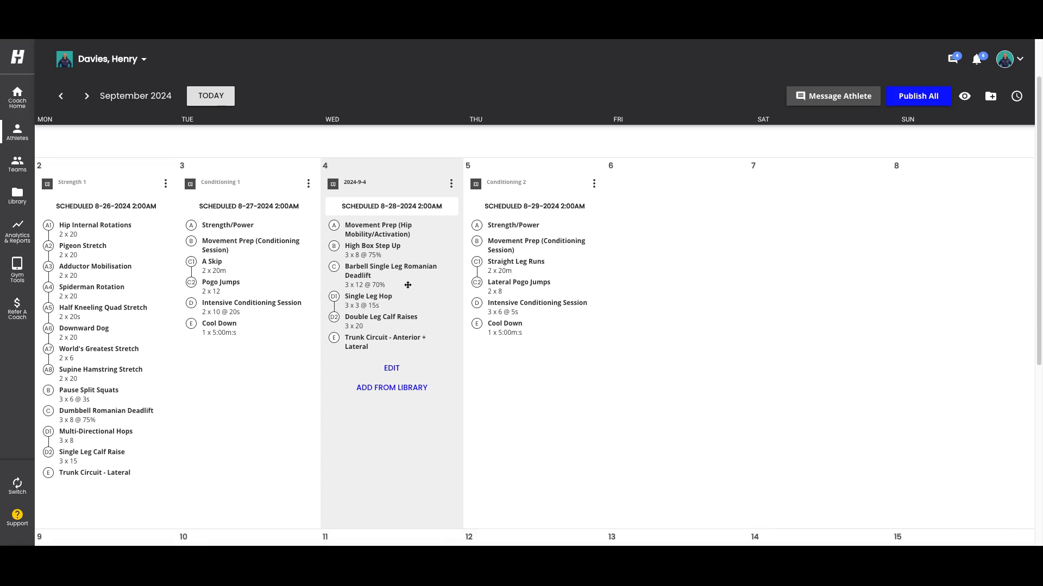